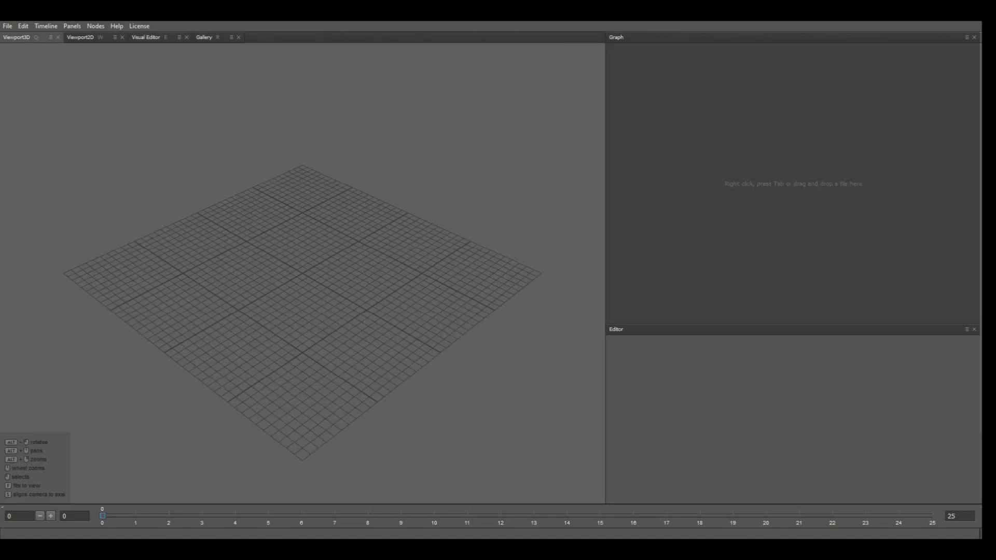
Add a LoadGeom node to the graph and rename it mrink.
{"action": "right_click", "coordinate": [667, 129]}
{"action": "mouse_move", "coordinate": [690, 153]}
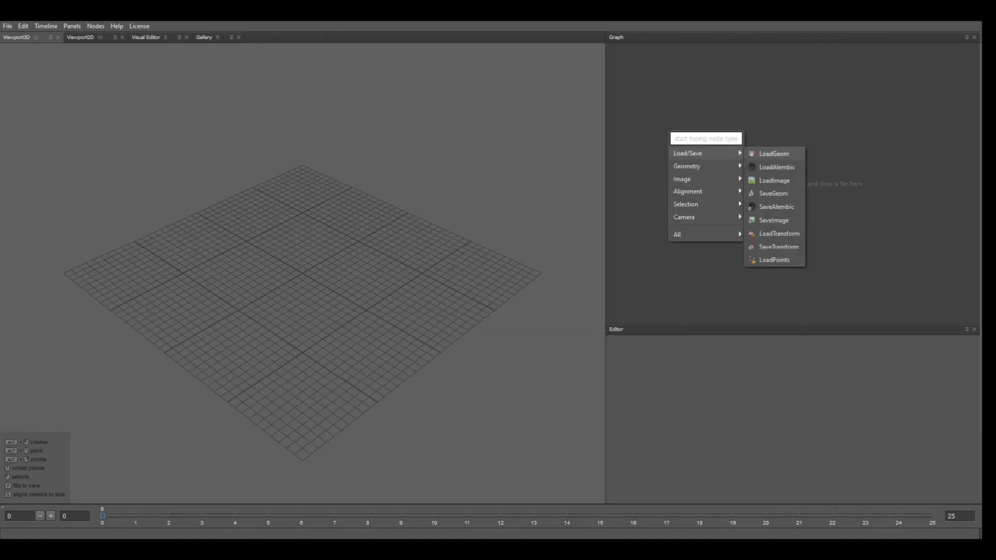
{"action": "left_click", "coordinate": [774, 154]}
{"action": "key", "text": "F2"}
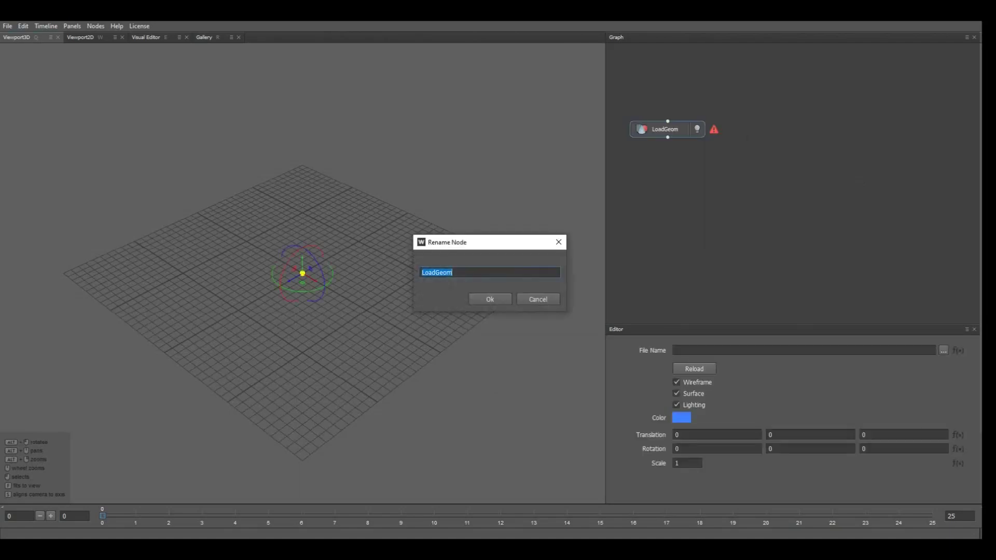
{"action": "type", "text": "mrink"}
{"action": "key", "text": "Return"}
Add a second LoadGeom node, rename it Hulk, and line it up horizontally with the mrink node.
{"action": "key", "text": "Tab"}
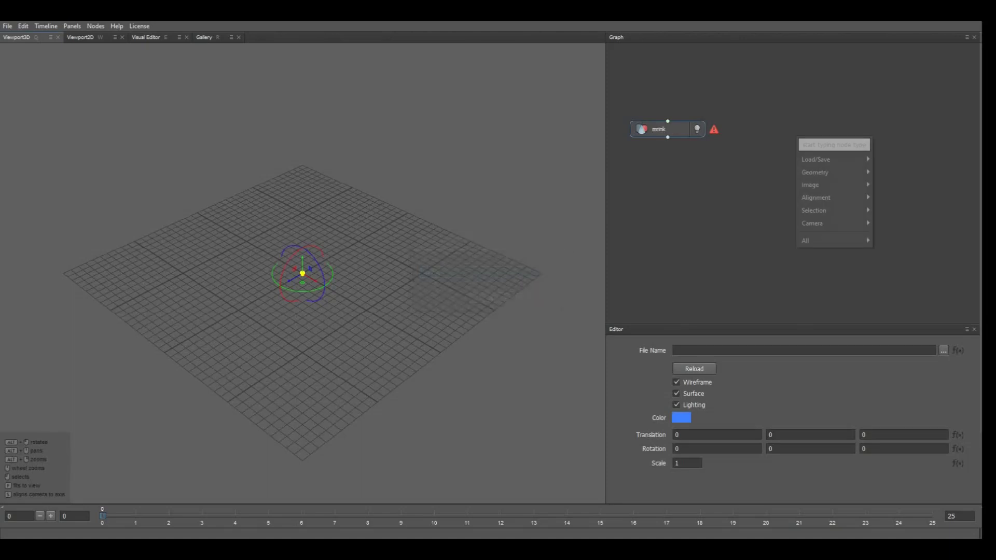
{"action": "key", "text": "Right"}
{"action": "key", "text": "Return"}
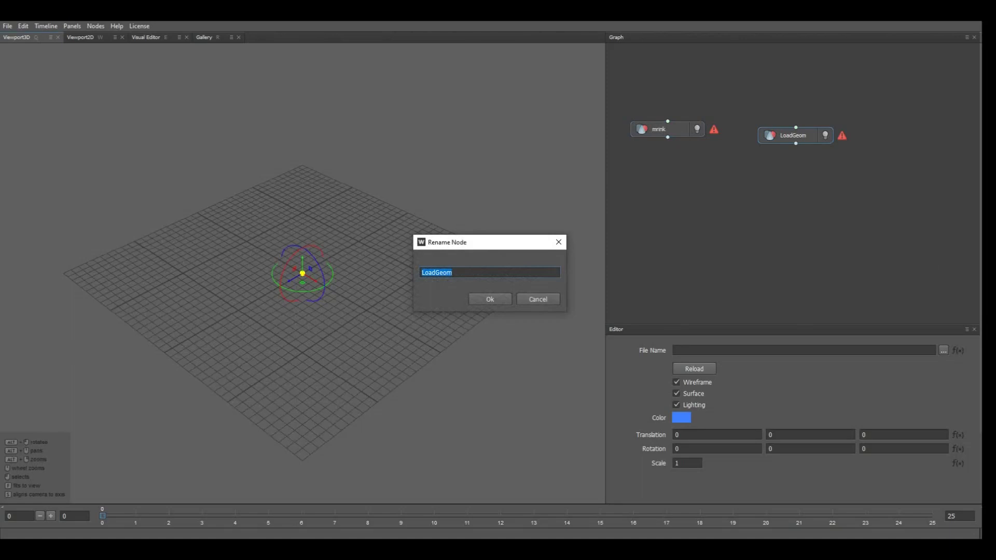
{"action": "type", "text": "Hulk"}
{"action": "key", "text": "Return"}
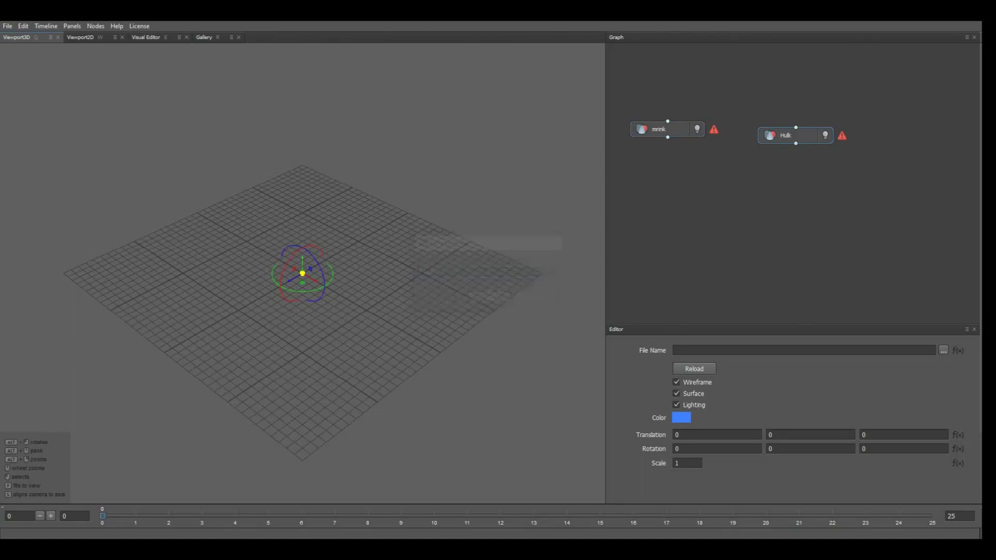
{"action": "left_click_drag", "start_coordinate": [795, 135], "coordinate": [827, 129]}
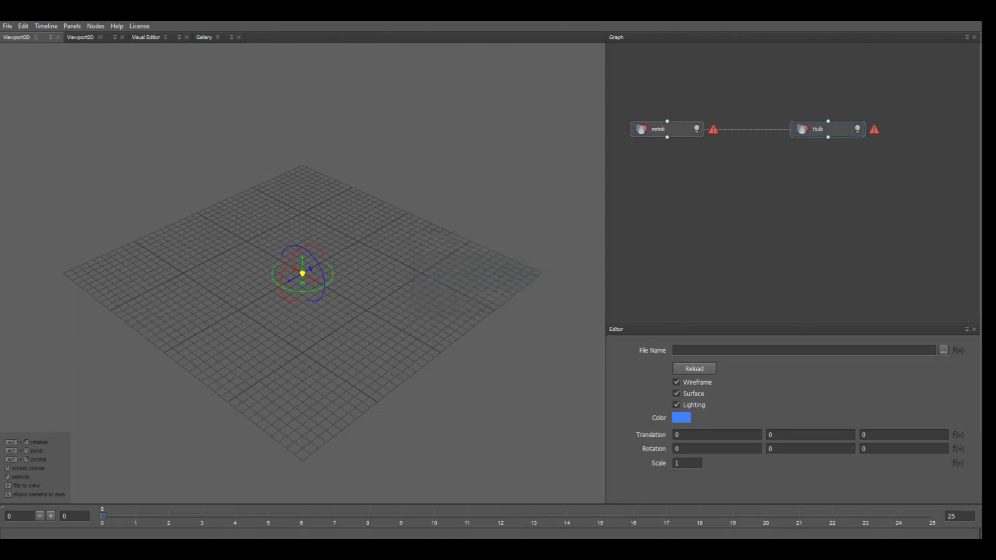
Load the mr_ink geometry file from the Desktop into the mrink node.
{"action": "left_click", "coordinate": [667, 129]}
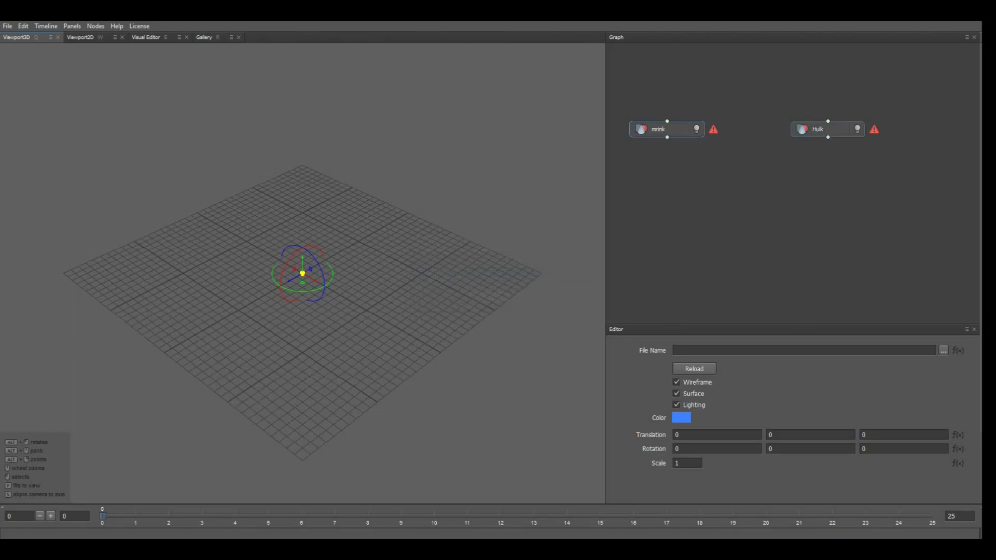
{"action": "left_click", "coordinate": [943, 350]}
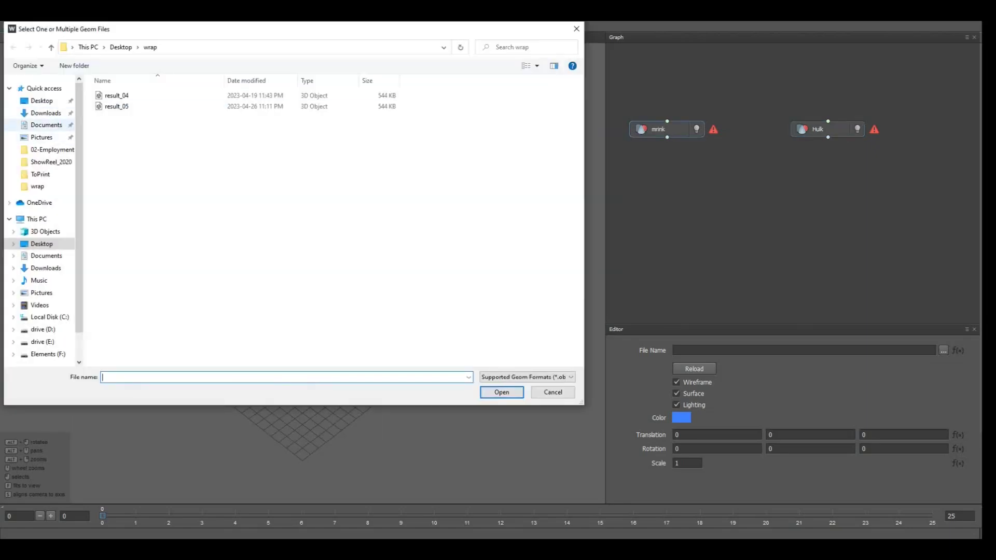
{"action": "left_click", "coordinate": [42, 101]}
{"action": "left_click", "coordinate": [283, 106]}
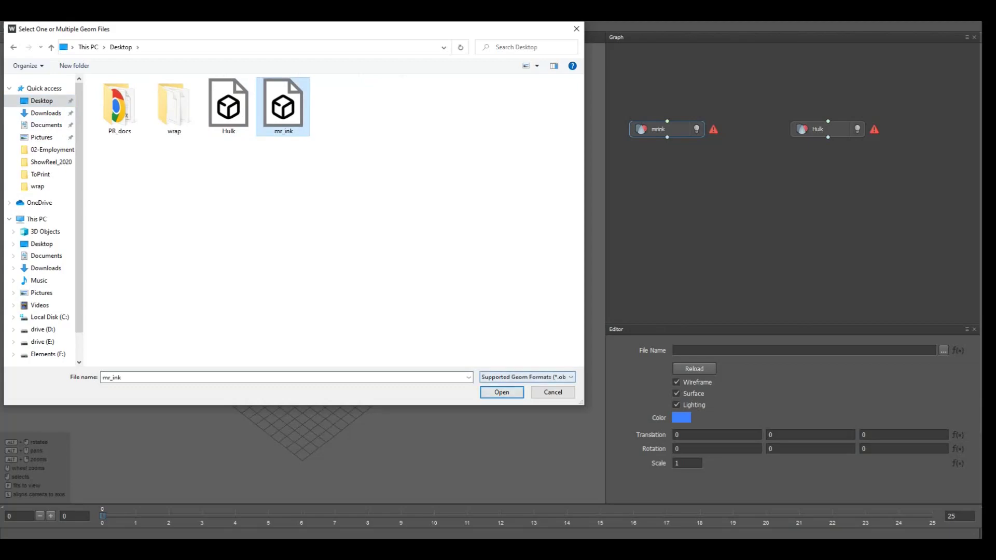
{"action": "left_click", "coordinate": [502, 392]}
{"action": "scroll", "coordinate": [303, 273], "scroll_direction": "down", "scroll_amount": 7}
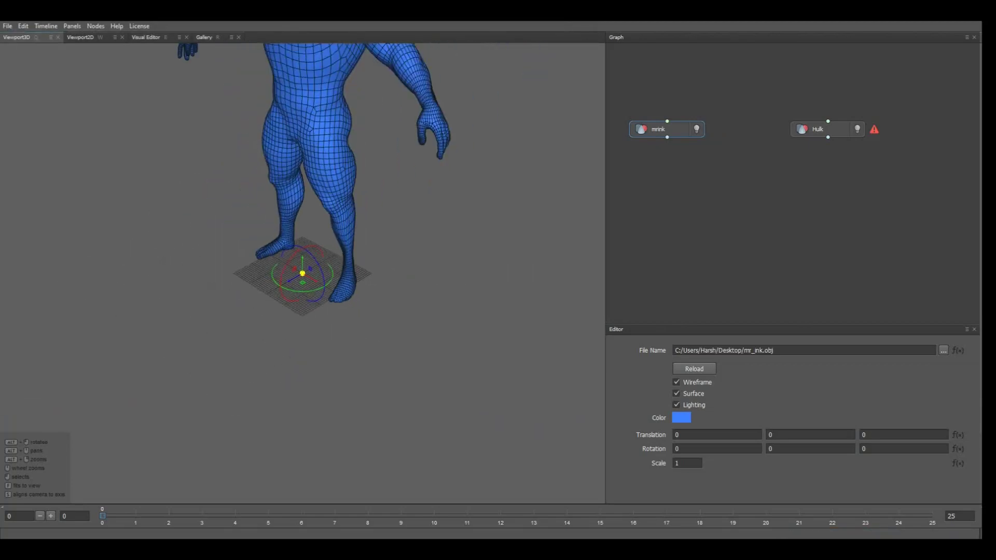
{"action": "middle_click_drag", "start_coordinate": [302, 273], "coordinate": [302, 356], "text": "alt"}
{"action": "left_click_drag", "start_coordinate": [302, 355], "coordinate": [324, 356], "text": "alt"}
{"action": "middle_click_drag", "start_coordinate": [324, 356], "coordinate": [312, 451], "text": "alt"}
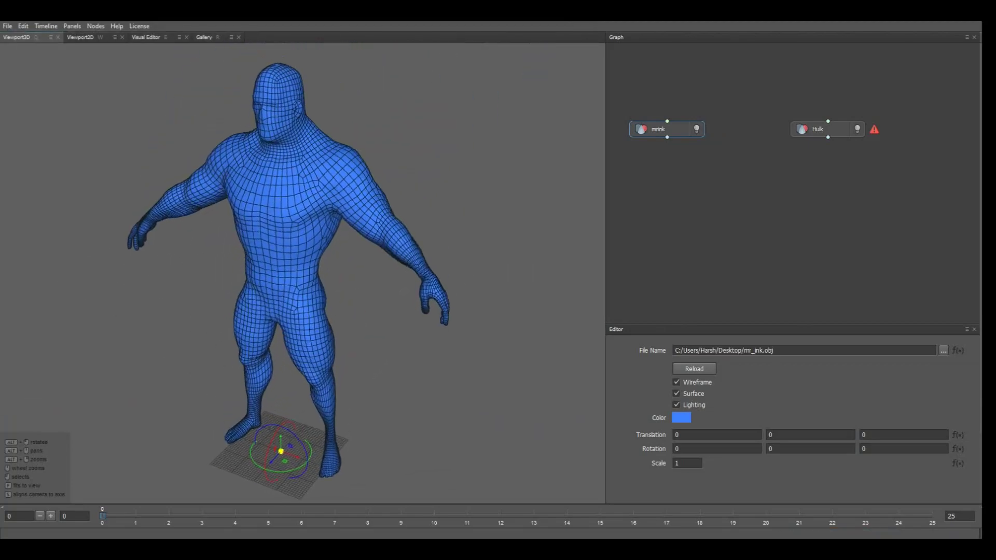
Load the Hulk geometry file from the Desktop into the Hulk node.
{"action": "left_click", "coordinate": [824, 129]}
{"action": "left_click", "coordinate": [943, 350]}
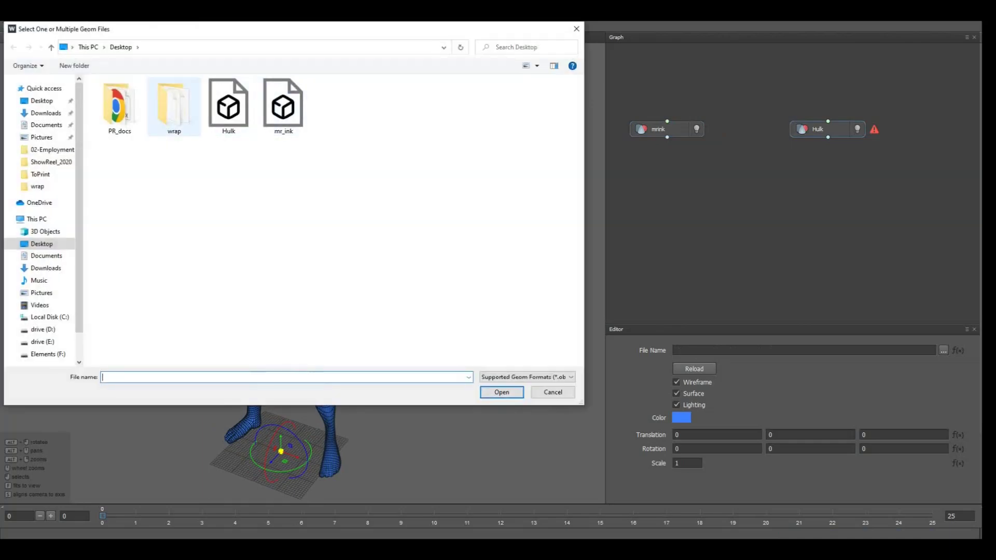
{"action": "left_click", "coordinate": [229, 107]}
{"action": "left_click", "coordinate": [502, 392]}
{"action": "scroll", "coordinate": [302, 273], "scroll_direction": "down", "scroll_amount": 4}
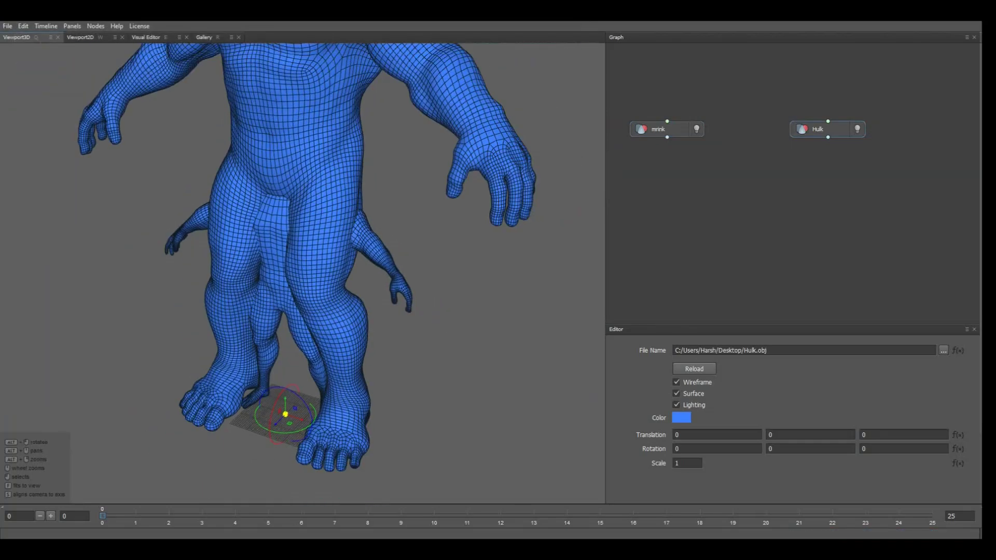
{"action": "middle_click_drag", "start_coordinate": [302, 274], "coordinate": [302, 312], "text": "alt"}
{"action": "left_click_drag", "start_coordinate": [302, 312], "coordinate": [321, 312], "text": "alt"}
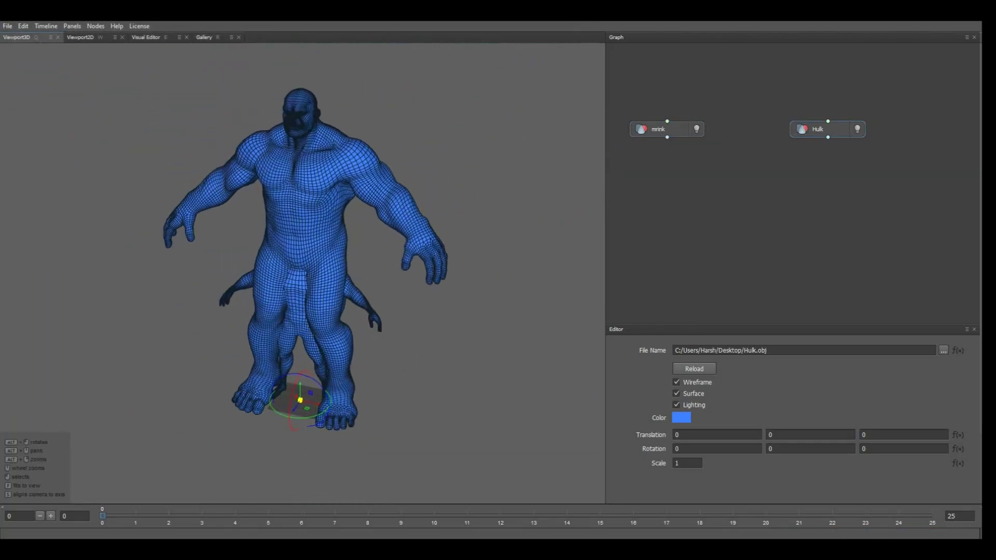
Move the Hulk model about 143.5 units along X beside the smaller figure and set its color to green.
{"action": "left_click_drag", "start_coordinate": [311, 401], "coordinate": [496, 439]}
{"action": "left_click", "coordinate": [680, 418]}
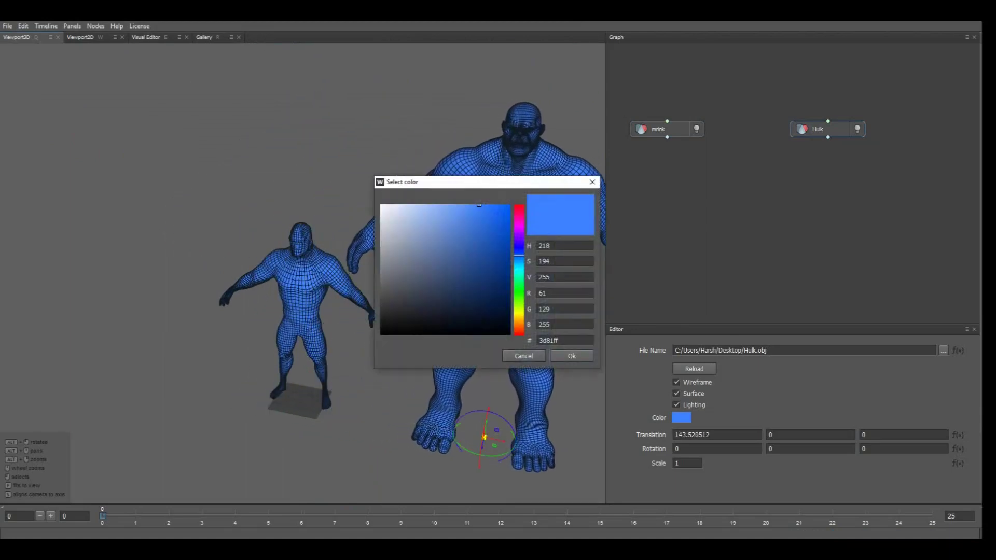
{"action": "left_click", "coordinate": [519, 288]}
{"action": "left_click", "coordinate": [508, 239]}
{"action": "left_click", "coordinate": [571, 356]}
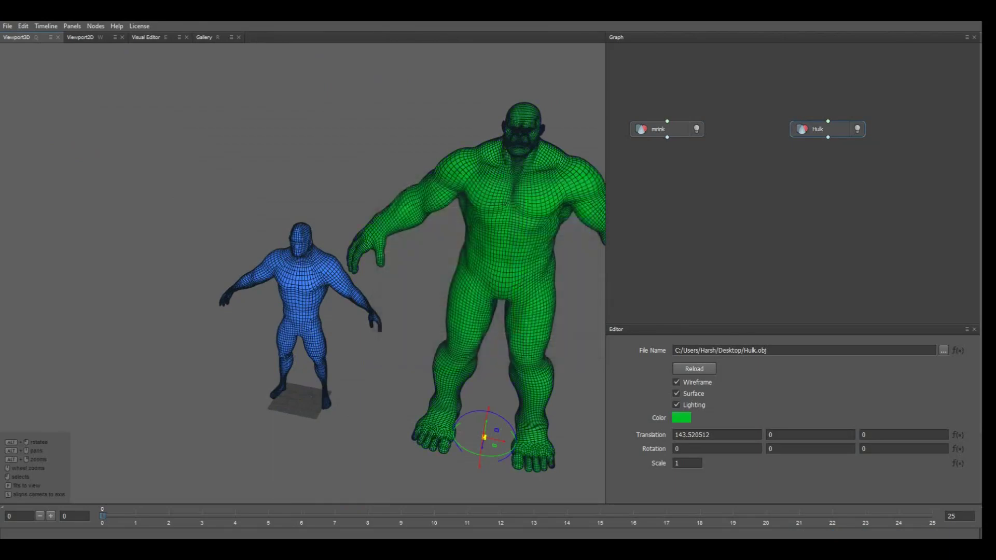
Examine the proportions and mesh topology of both characters, comparing their bodies, arms and hands from several angles.
{"action": "middle_click_drag", "start_coordinate": [414, 280], "coordinate": [343, 285], "text": "alt"}
{"action": "left_click_drag", "start_coordinate": [342, 285], "coordinate": [374, 274], "text": "alt"}
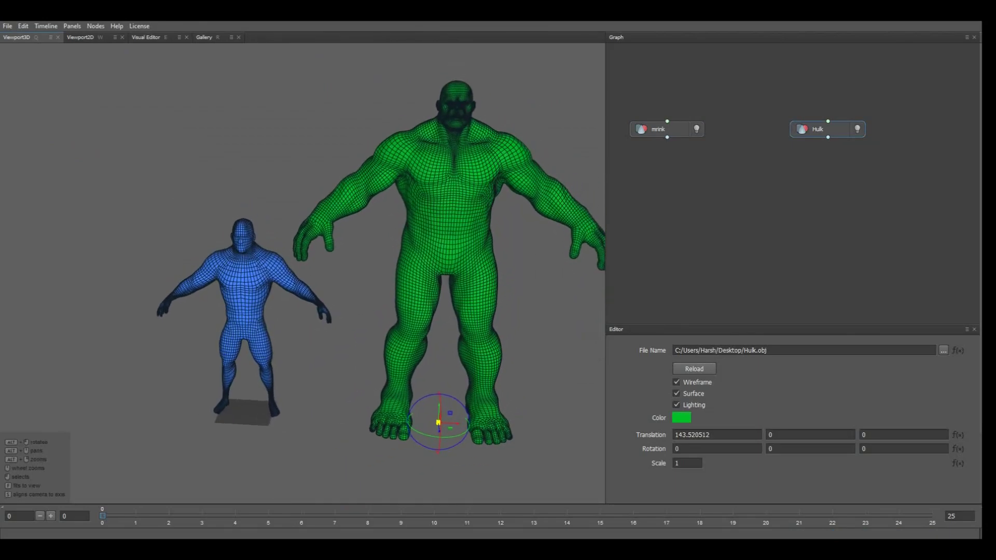
{"action": "key", "text": "Tab"}
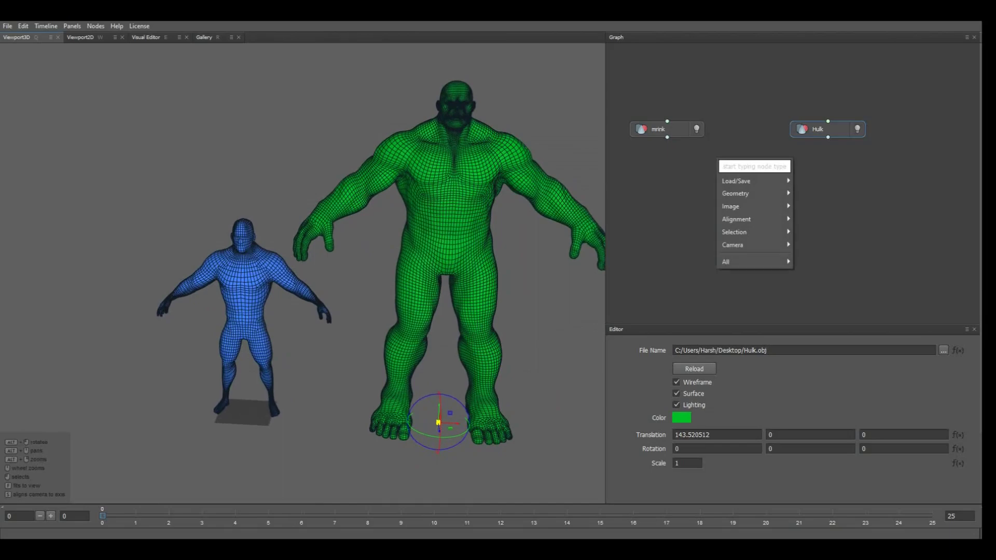
{"action": "left_click", "coordinate": [684, 207]}
{"action": "scroll", "coordinate": [332, 274], "scroll_direction": "up", "scroll_amount": 3}
{"action": "left_click_drag", "start_coordinate": [332, 274], "coordinate": [425, 260], "text": "alt"}
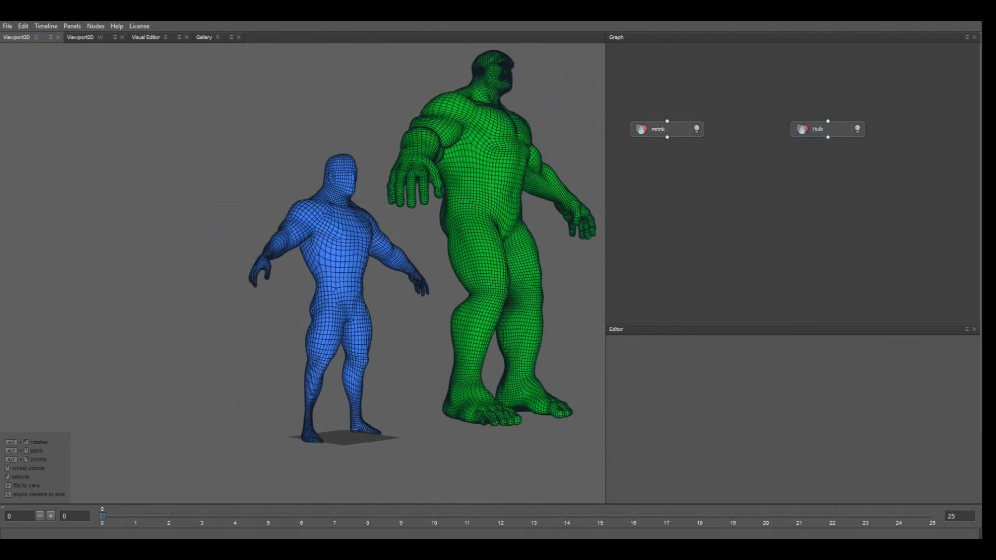
{"action": "scroll", "coordinate": [332, 275], "scroll_direction": "up", "scroll_amount": 4}
{"action": "left_click_drag", "start_coordinate": [331, 275], "coordinate": [384, 251], "text": "alt"}
{"action": "scroll", "coordinate": [383, 251], "scroll_direction": "up", "scroll_amount": 2}
{"action": "middle_click_drag", "start_coordinate": [383, 252], "coordinate": [192, 337], "text": "alt"}
{"action": "scroll", "coordinate": [191, 337], "scroll_direction": "up", "scroll_amount": 2}
{"action": "left_click_drag", "start_coordinate": [192, 337], "coordinate": [171, 335], "text": "alt"}
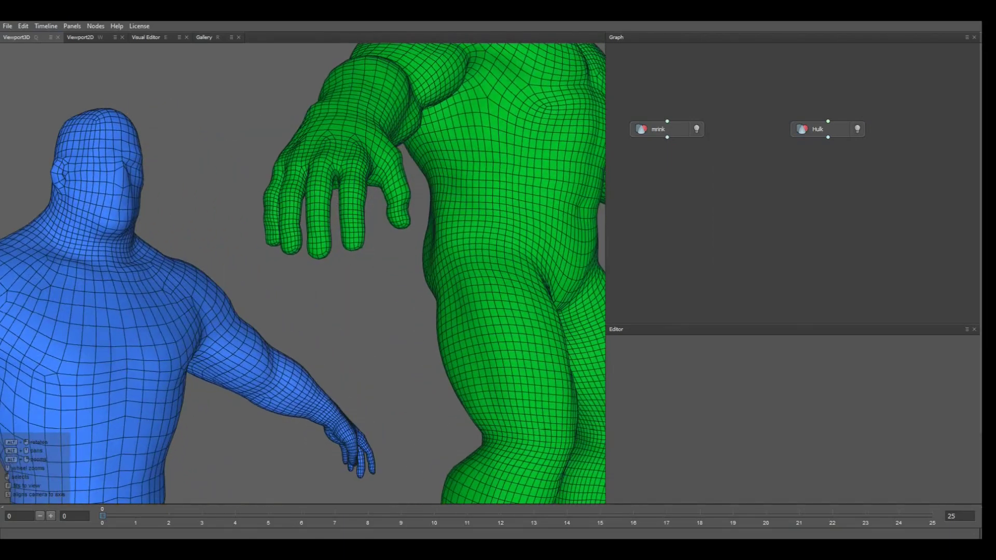
{"action": "scroll", "coordinate": [302, 273], "scroll_direction": "up", "scroll_amount": 3}
{"action": "left_click_drag", "start_coordinate": [303, 273], "coordinate": [373, 249], "text": "alt"}
{"action": "scroll", "coordinate": [302, 273], "scroll_direction": "down", "scroll_amount": 4}
{"action": "scroll", "coordinate": [302, 272], "scroll_direction": "down", "scroll_amount": 2}
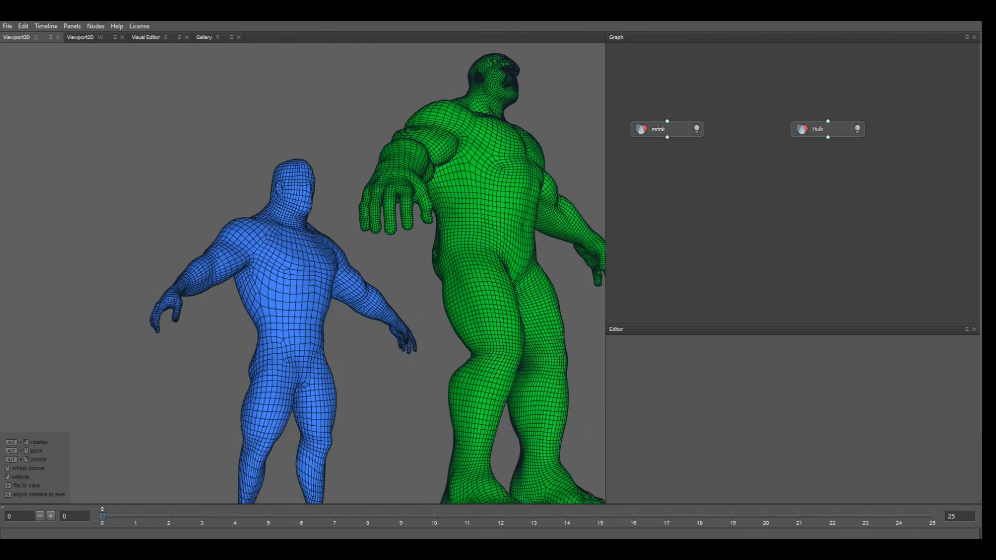
Add a SelectPointPairs node to the graph below the two geometry nodes.
{"action": "key", "text": "Tab"}
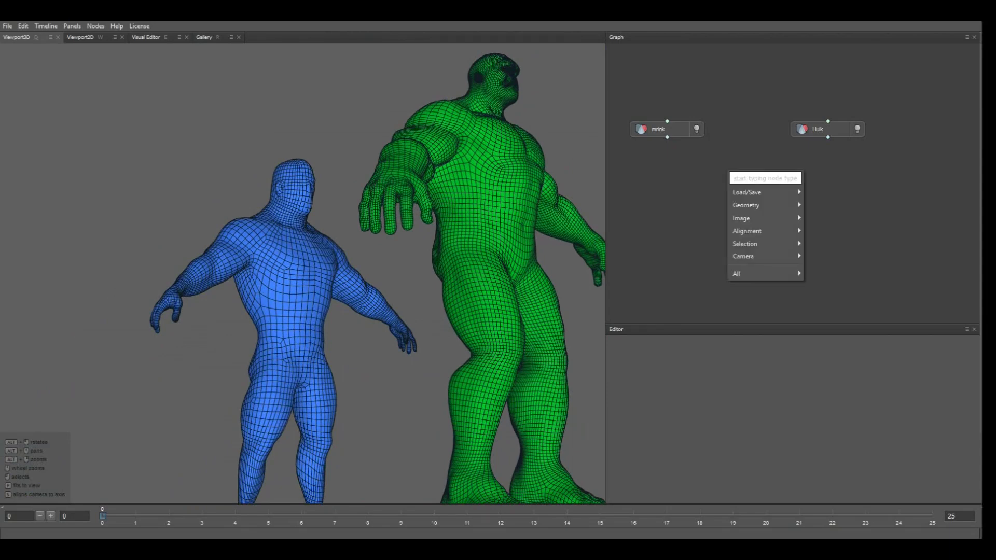
{"action": "right_click", "coordinate": [718, 162]}
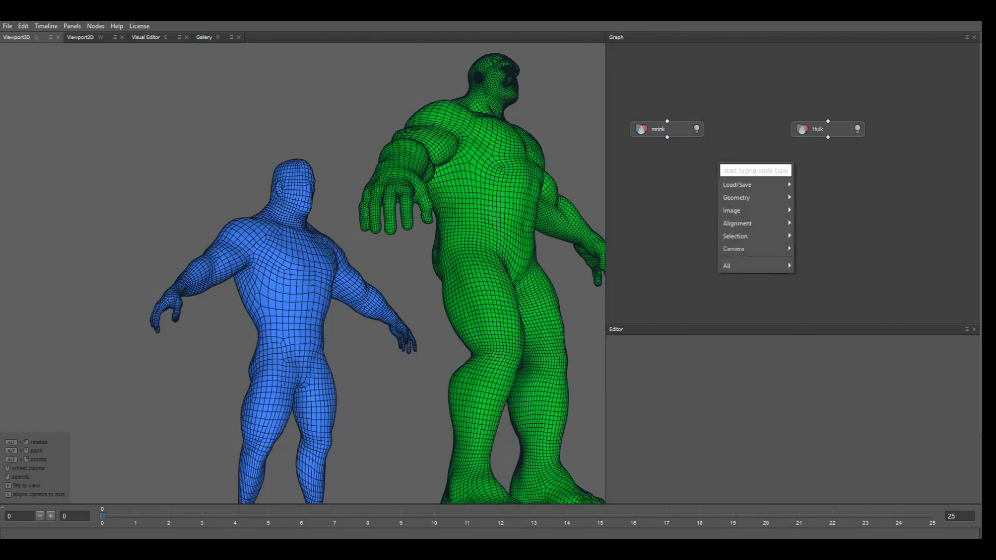
{"action": "key", "text": "Tab"}
{"action": "key", "text": "Tab"}
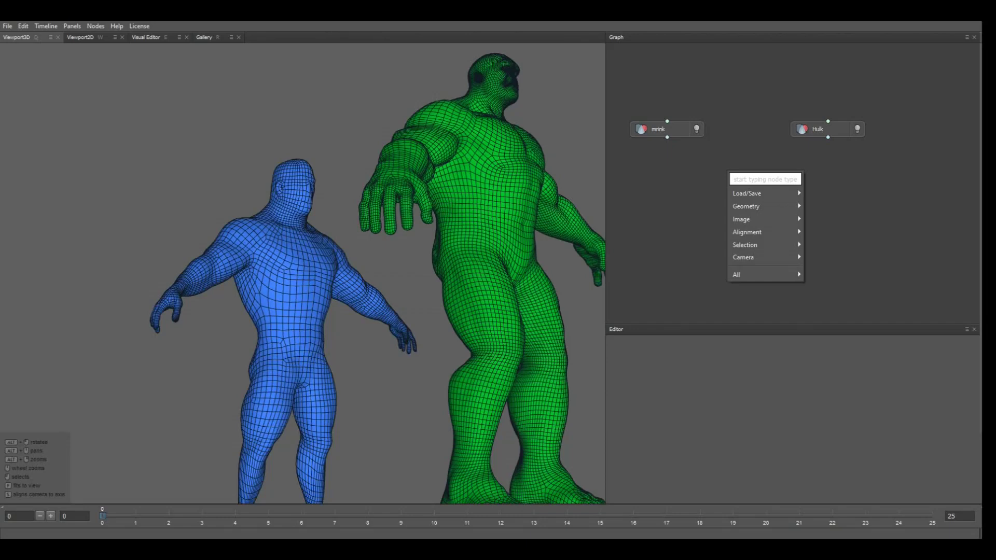
{"action": "type", "text": "sel"}
{"action": "type", "text": "ec"}
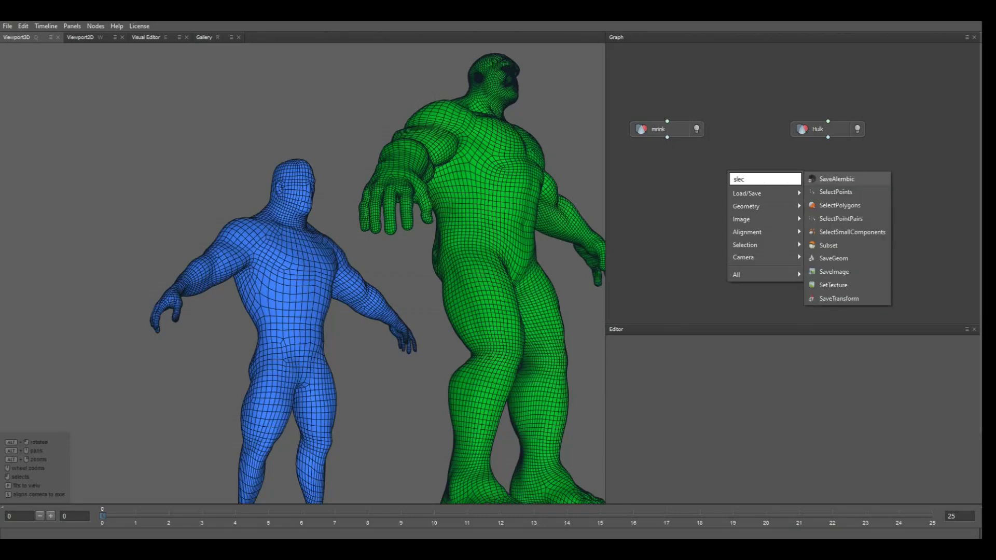
{"action": "key", "text": "BackSpace"}
{"action": "key", "text": "BackSpace"}
{"action": "key", "text": "BackSpace"}
{"action": "type", "text": "elect"}
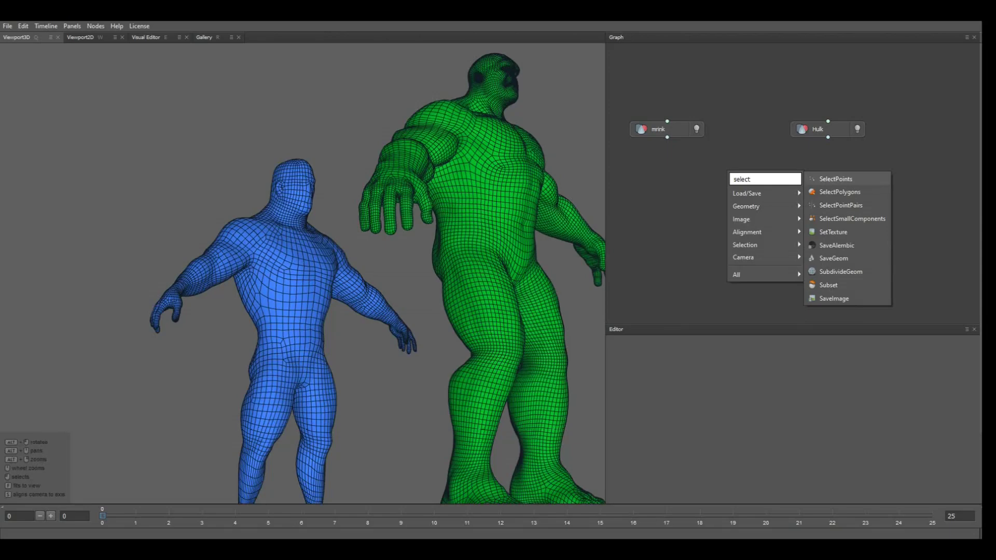
{"action": "type", "text": "poin"}
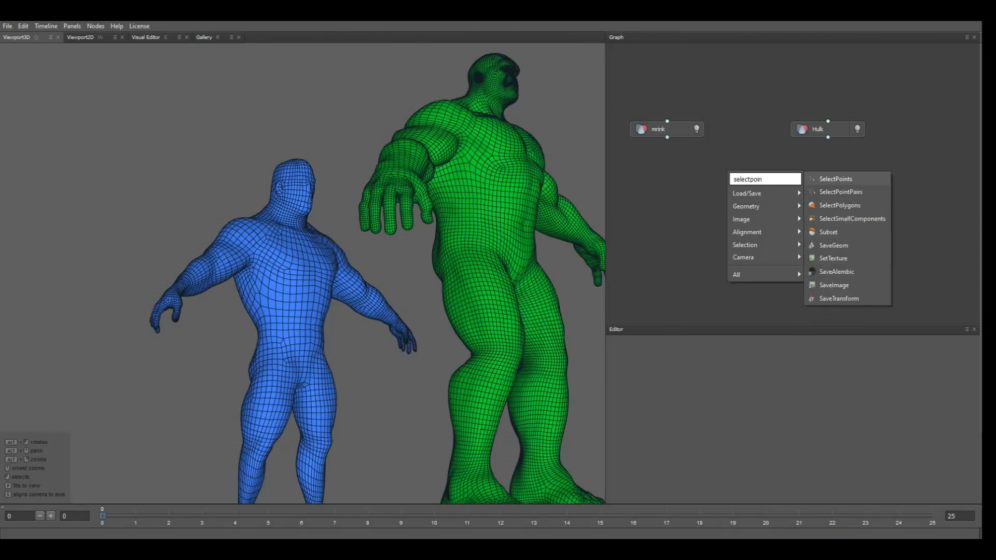
{"action": "key", "text": "Down"}
{"action": "key", "text": "Return"}
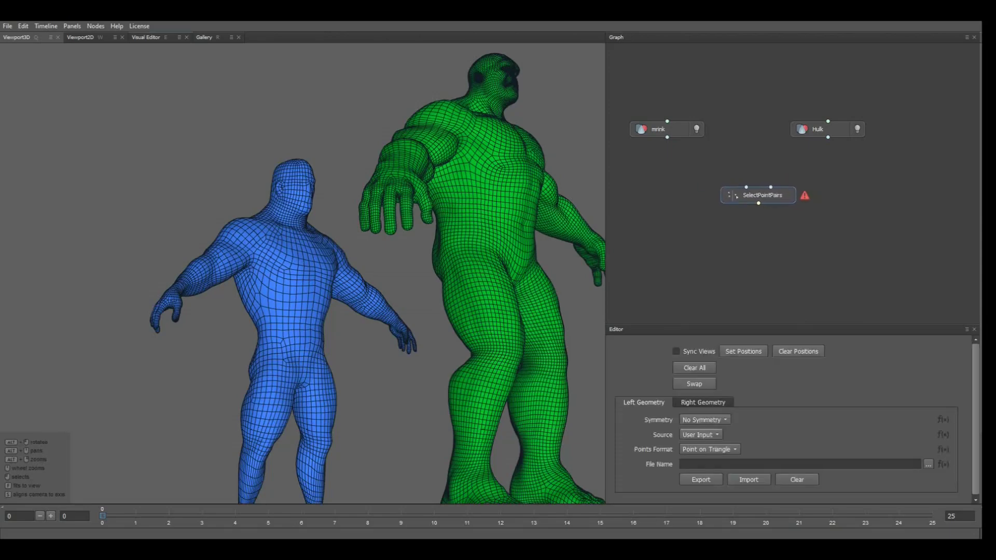
Connect mrink to the first and Hulk to the second input of SelectPointPairs, and open it for visual editing.
{"action": "left_click_drag", "start_coordinate": [667, 138], "coordinate": [745, 187]}
{"action": "left_click_drag", "start_coordinate": [828, 137], "coordinate": [770, 186]}
{"action": "key", "text": "e"}
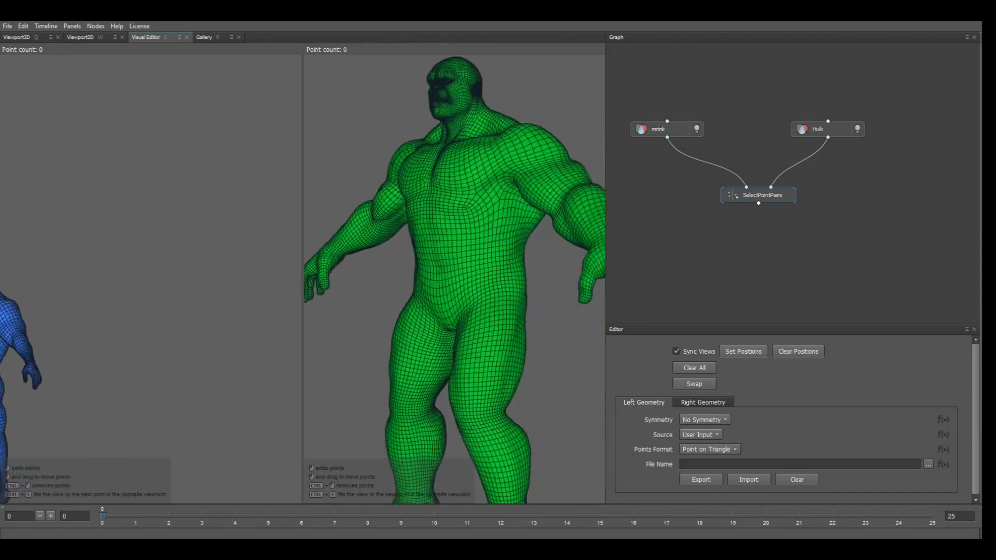
Turn off view syncing and place the first point pair on the left thumb tips of both characters.
{"action": "left_click_drag", "start_coordinate": [415, 280], "coordinate": [462, 280], "text": "alt"}
{"action": "middle_click_drag", "start_coordinate": [415, 280], "coordinate": [514, 239], "text": "alt"}
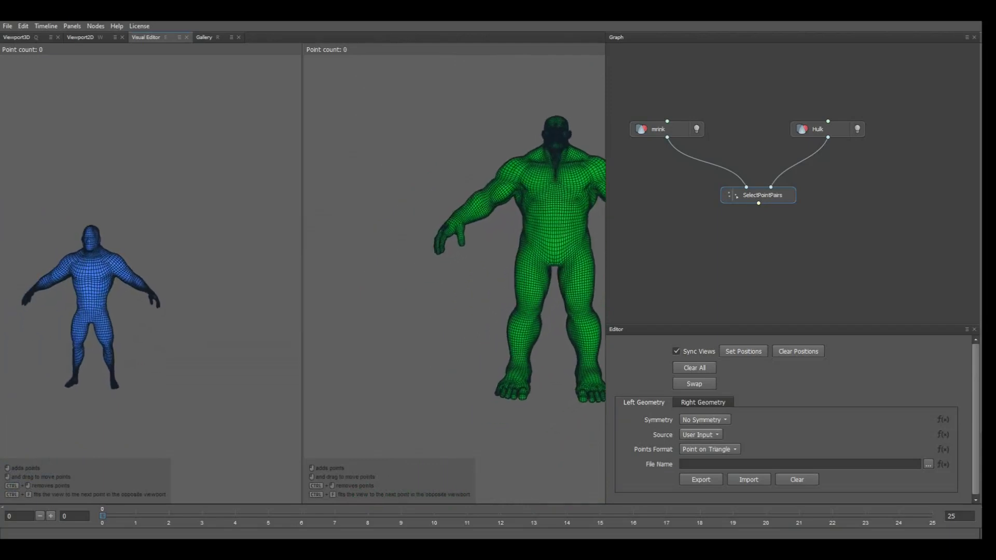
{"action": "middle_click_drag", "start_coordinate": [554, 249], "coordinate": [379, 288], "text": "alt"}
{"action": "scroll", "coordinate": [446, 275], "scroll_direction": "up", "scroll_amount": 8}
{"action": "left_click_drag", "start_coordinate": [446, 275], "coordinate": [433, 262], "text": "alt"}
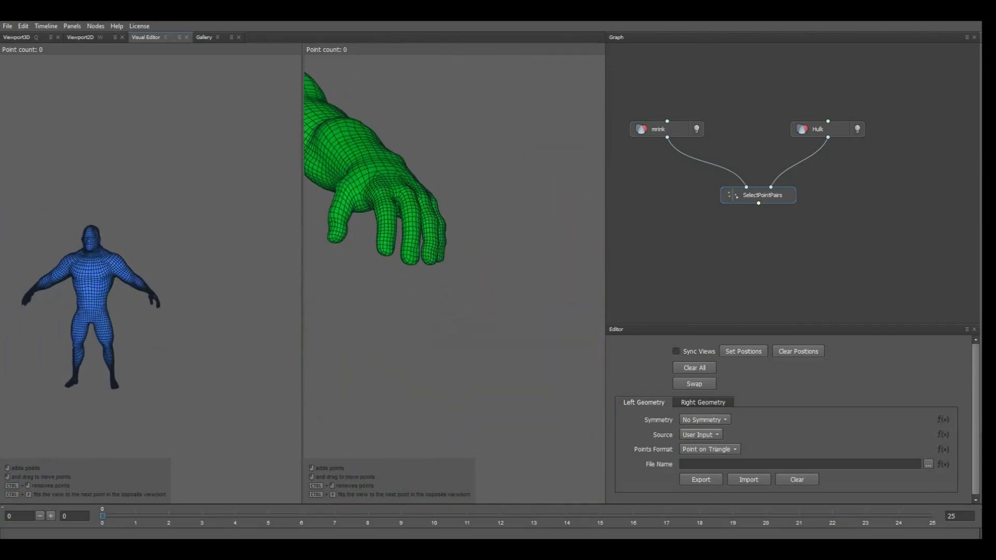
{"action": "middle_click_drag", "start_coordinate": [433, 262], "coordinate": [532, 285], "text": "alt"}
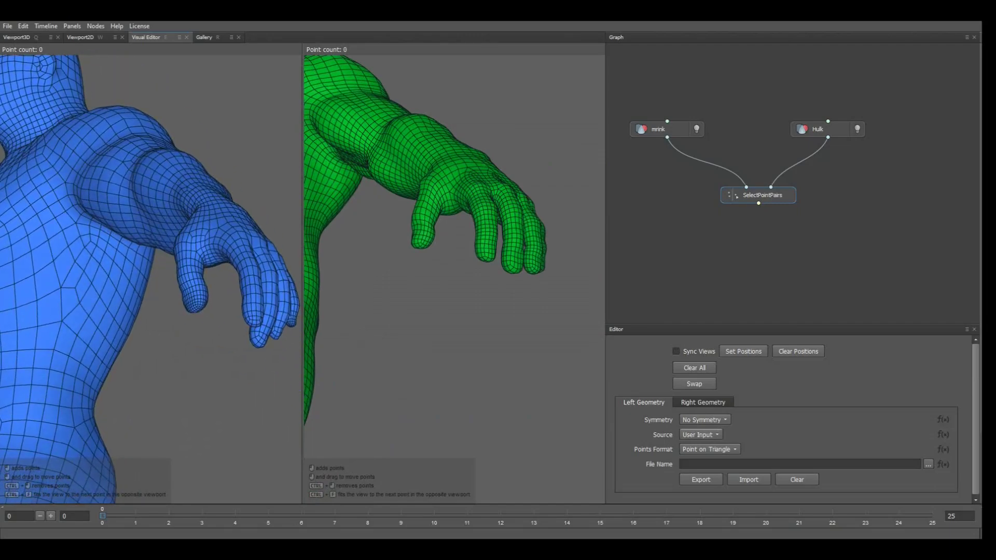
{"action": "left_click", "coordinate": [194, 311]}
{"action": "left_click", "coordinate": [420, 246]}
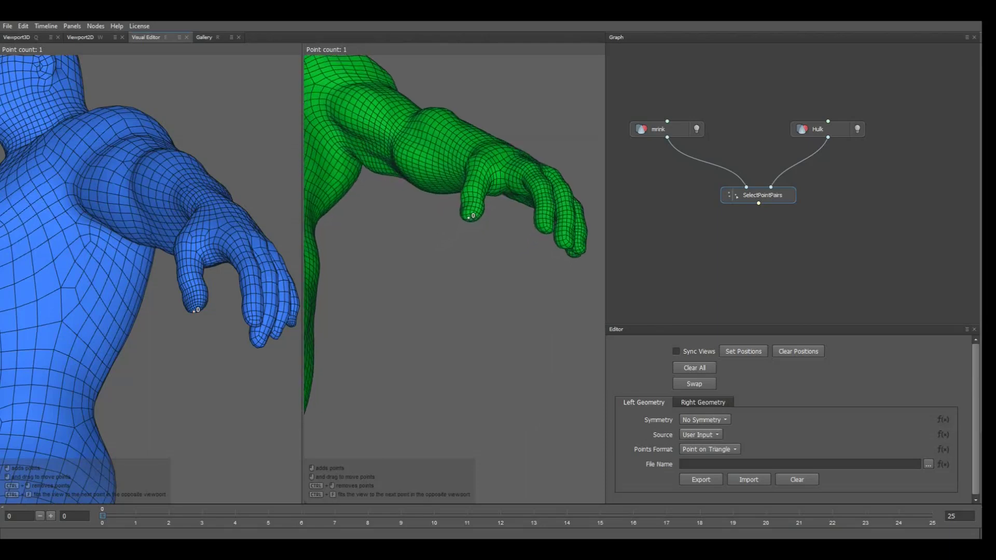
Place the second point pair on the left index fingertips of both characters, removing the misplaced point on Hulk's hand.
{"action": "left_click_drag", "start_coordinate": [454, 242], "coordinate": [431, 337], "text": "alt"}
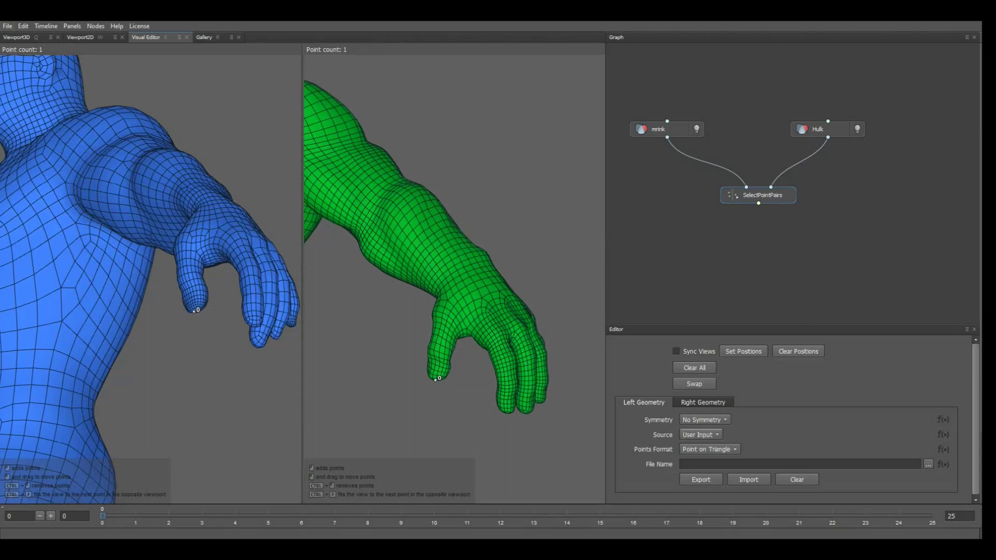
{"action": "left_click_drag", "start_coordinate": [171, 290], "coordinate": [223, 280], "text": "alt"}
{"action": "right_click_drag", "start_coordinate": [223, 280], "coordinate": [181, 280], "text": "alt"}
{"action": "left_click_drag", "start_coordinate": [181, 280], "coordinate": [195, 275], "text": "alt"}
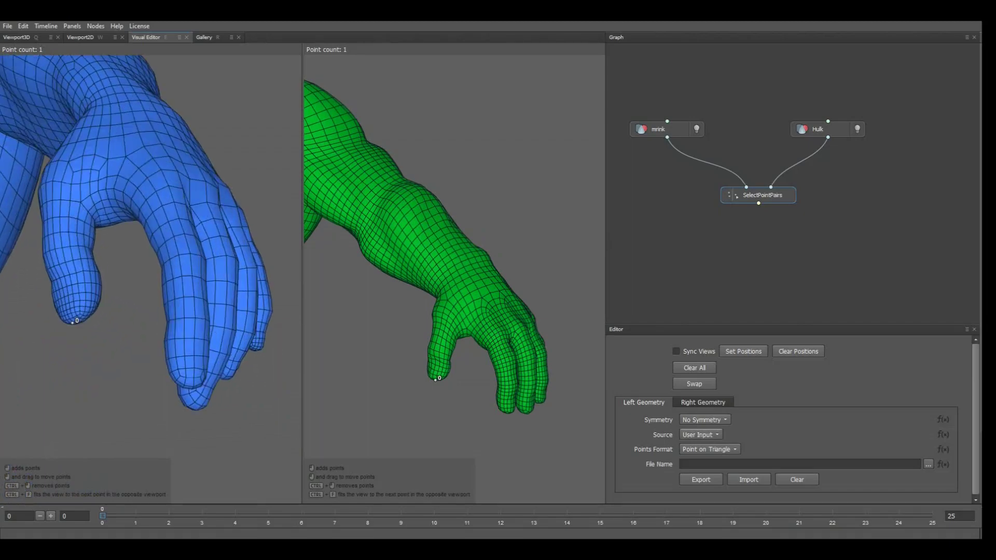
{"action": "key", "text": "ctrl+f"}
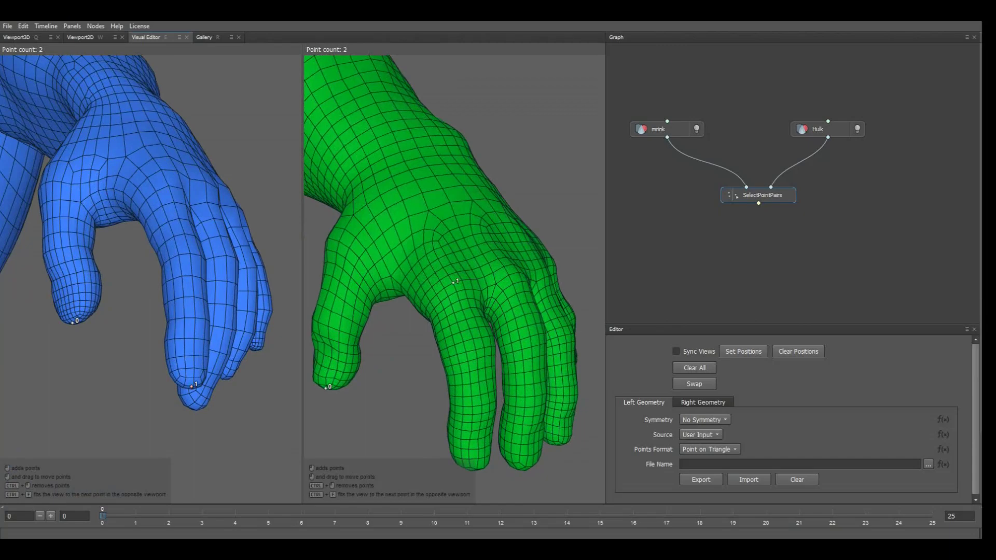
{"action": "scroll", "coordinate": [454, 280], "scroll_direction": "down", "scroll_amount": 3}
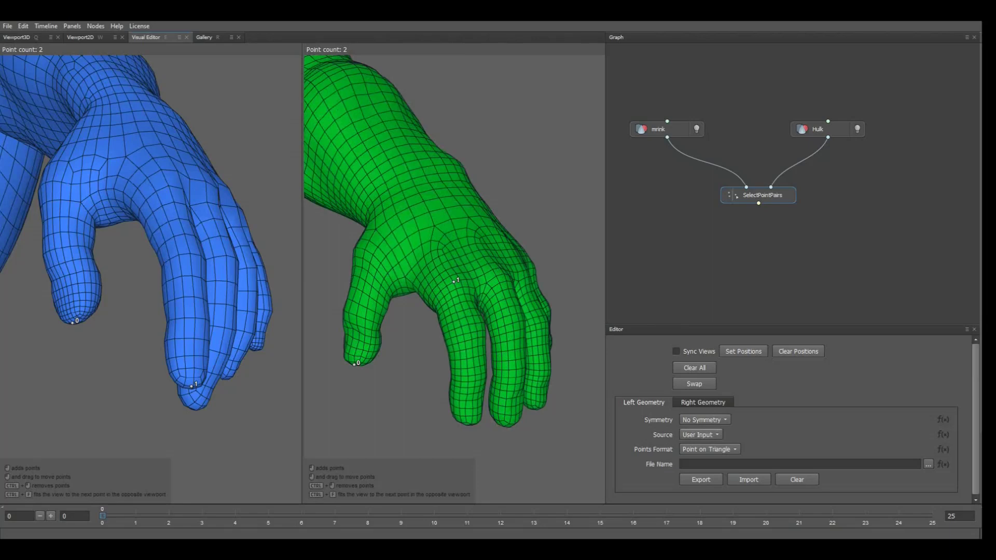
{"action": "left_click_drag", "start_coordinate": [454, 281], "coordinate": [433, 228], "text": "alt"}
{"action": "left_click", "coordinate": [453, 260], "text": "ctrl"}
{"action": "right_click_drag", "start_coordinate": [433, 259], "coordinate": [459, 269], "text": "alt"}
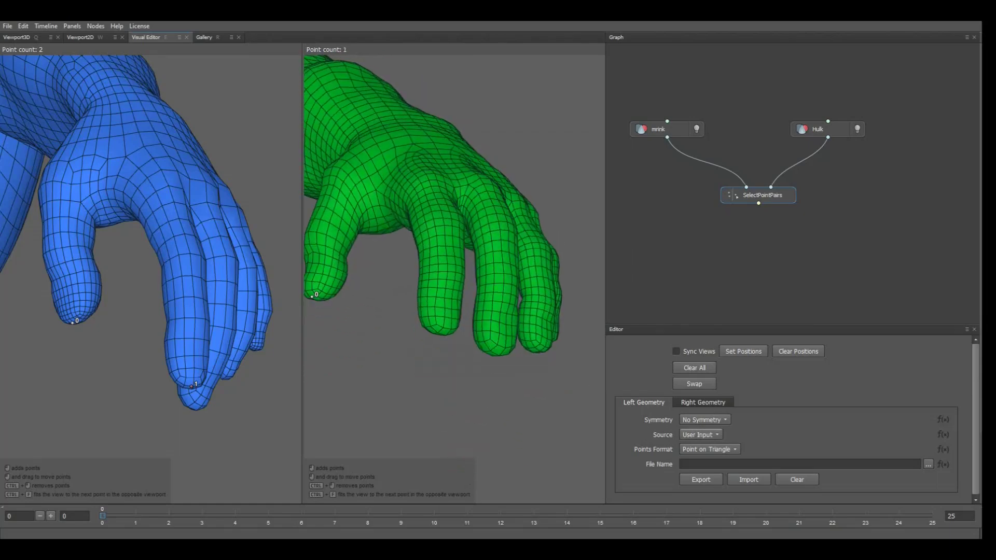
{"action": "middle_click_drag", "start_coordinate": [459, 270], "coordinate": [430, 207], "text": "alt"}
{"action": "right_click_drag", "start_coordinate": [430, 207], "coordinate": [461, 218], "text": "alt"}
{"action": "left_click", "coordinate": [392, 259]}
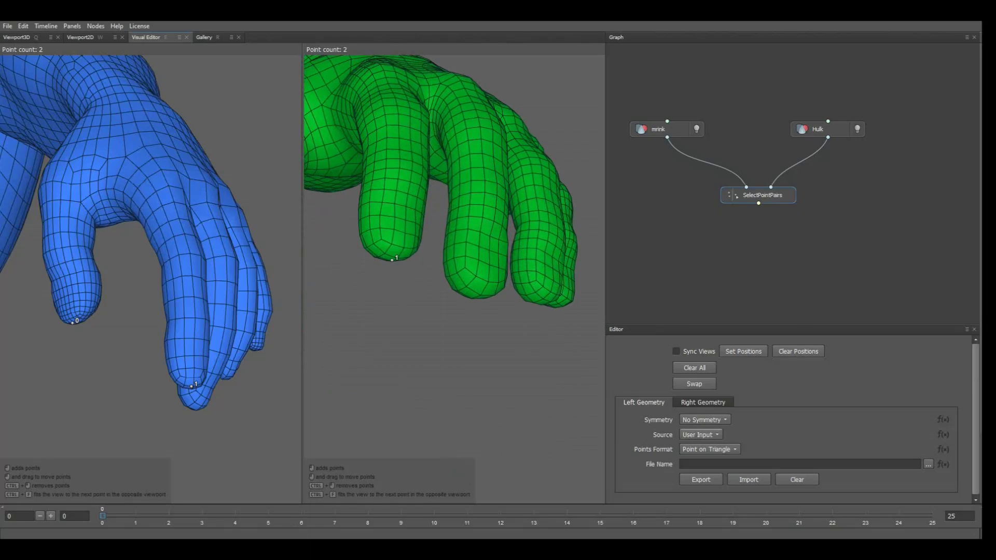
Place the third point pair on the base knuckle of the left index finger of mrink and Hulk.
{"action": "key", "text": "ctrl+f"}
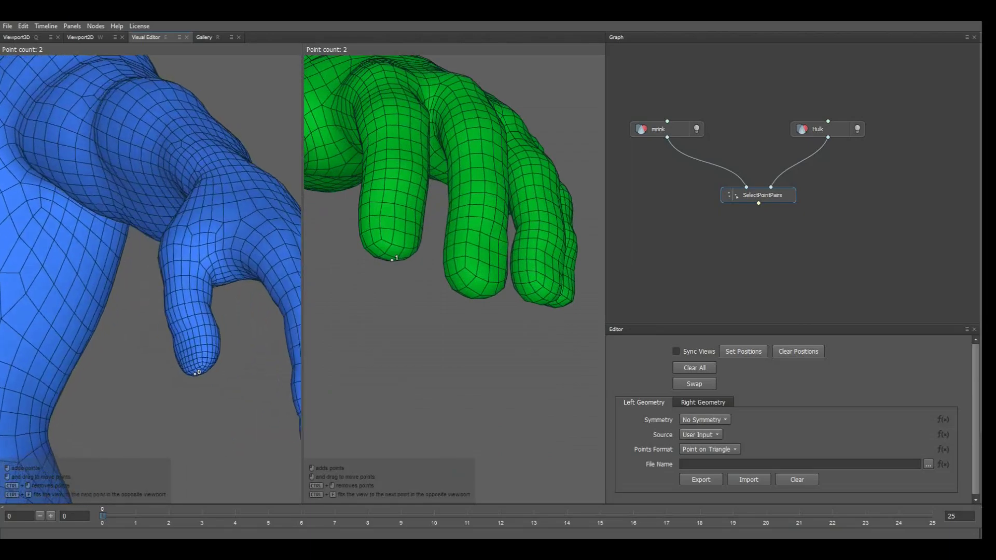
{"action": "middle_click_drag", "start_coordinate": [207, 290], "coordinate": [93, 290], "text": "alt"}
{"action": "left_click", "coordinate": [159, 228]}
{"action": "key", "text": "ctrl+f"}
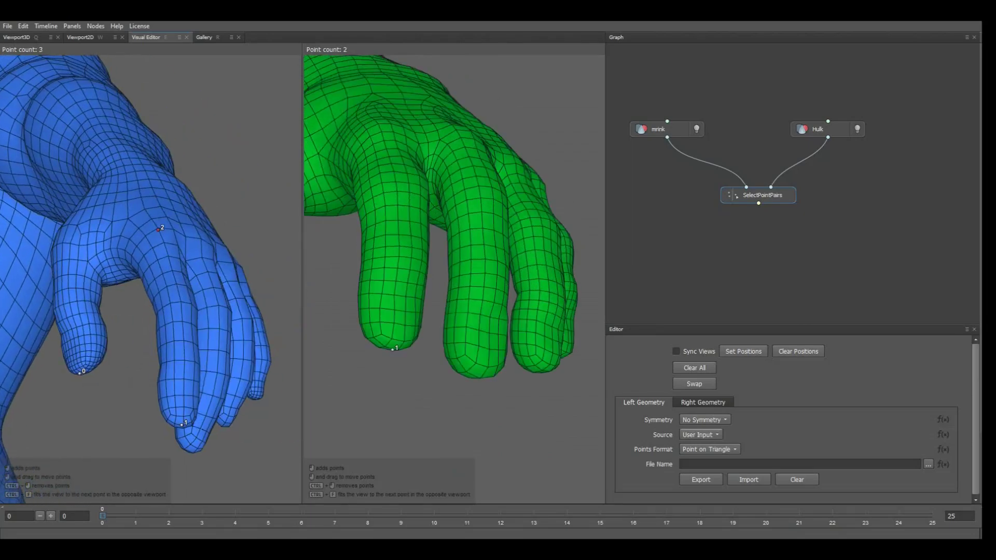
{"action": "left_click", "coordinate": [415, 239]}
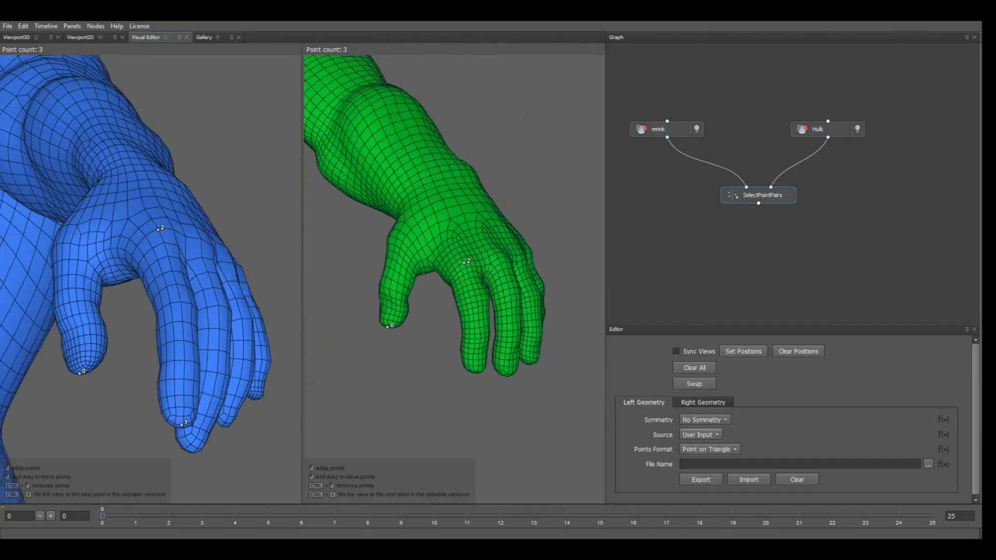
Replace the manually placed points on the Hulk geometry by importing the saved points from Hulk.txt in the wrap folder.
{"action": "scroll", "coordinate": [788, 419], "scroll_direction": "down", "scroll_amount": 1}
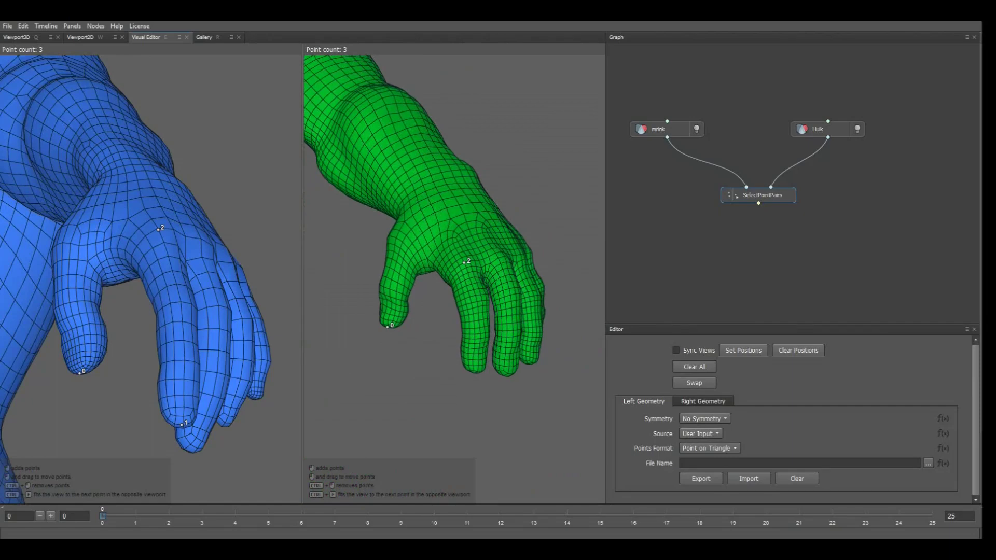
{"action": "scroll", "coordinate": [171, 282], "scroll_direction": "down", "scroll_amount": 10}
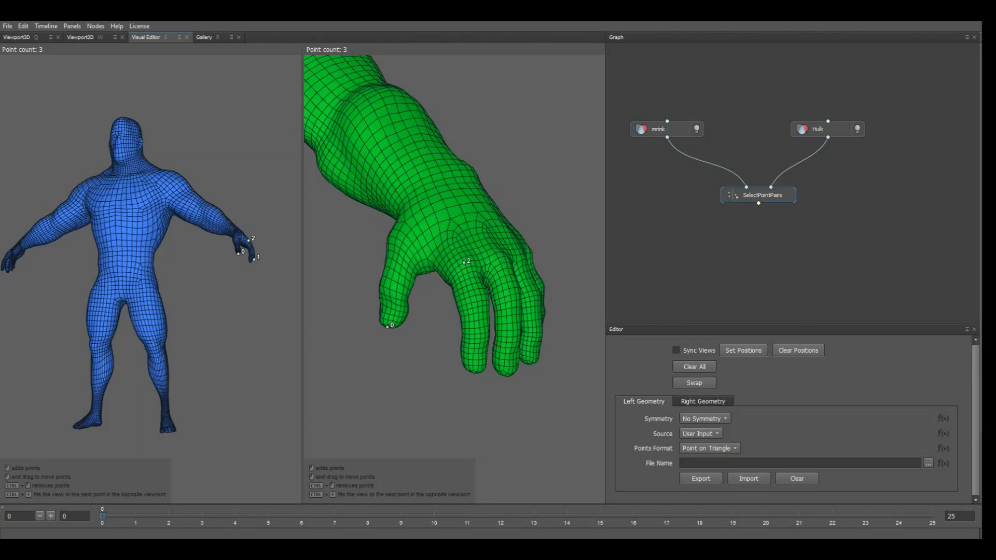
{"action": "scroll", "coordinate": [454, 280], "scroll_direction": "down", "scroll_amount": 4}
{"action": "left_click_drag", "start_coordinate": [454, 280], "coordinate": [482, 278], "text": "alt"}
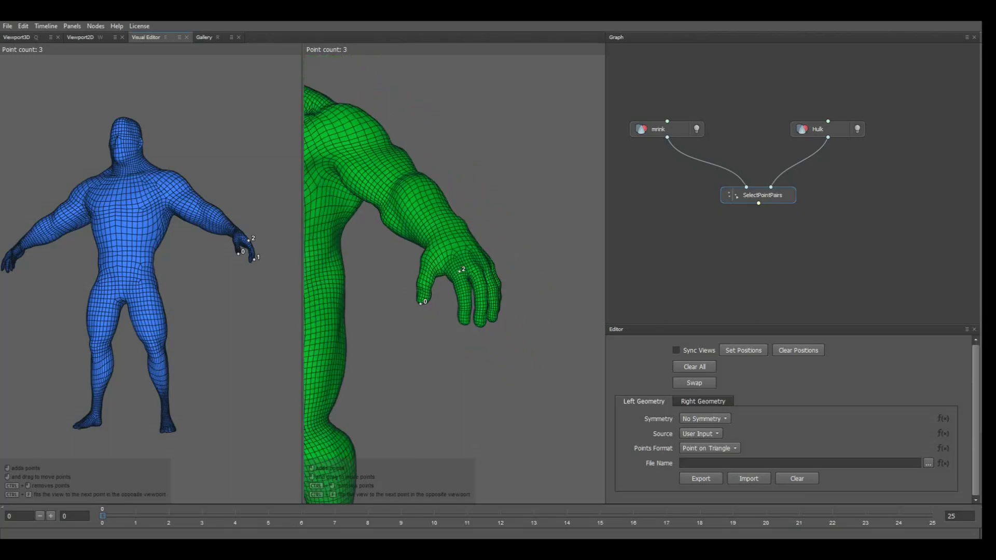
{"action": "scroll", "coordinate": [454, 279], "scroll_direction": "down", "scroll_amount": 5}
{"action": "middle_click_drag", "start_coordinate": [454, 280], "coordinate": [537, 272], "text": "alt"}
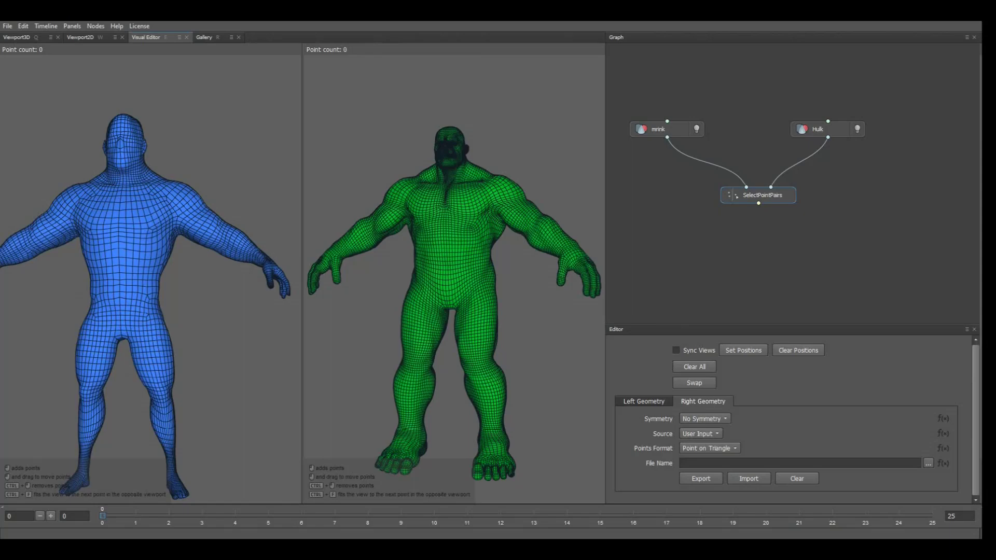
{"action": "left_click", "coordinate": [748, 478]}
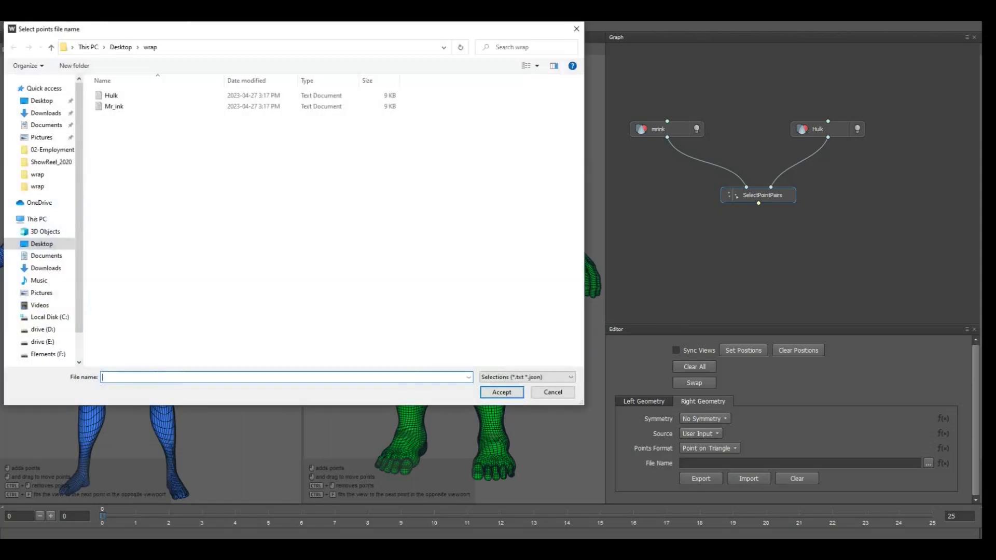
{"action": "left_click", "coordinate": [112, 95]}
{"action": "left_click", "coordinate": [501, 392]}
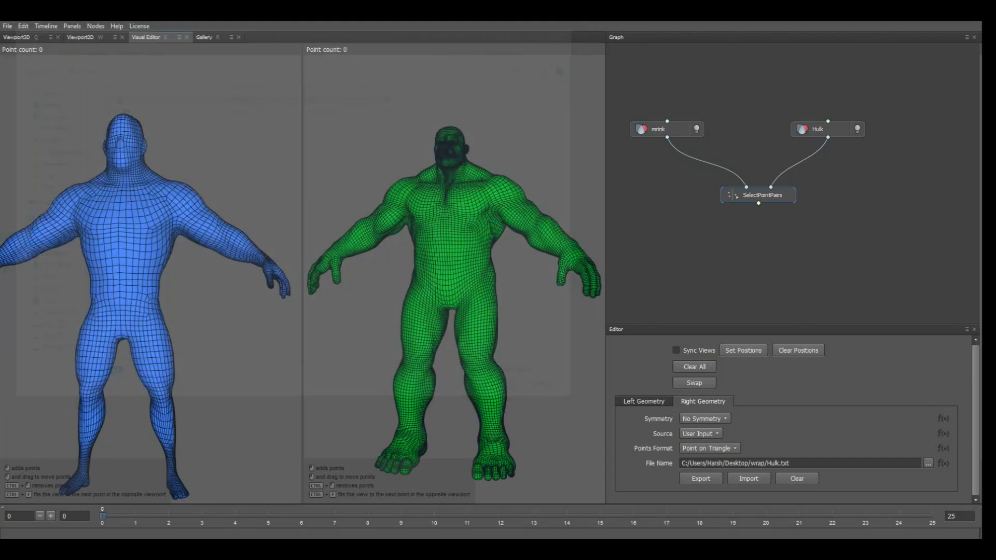
{"action": "left_click", "coordinate": [748, 478]}
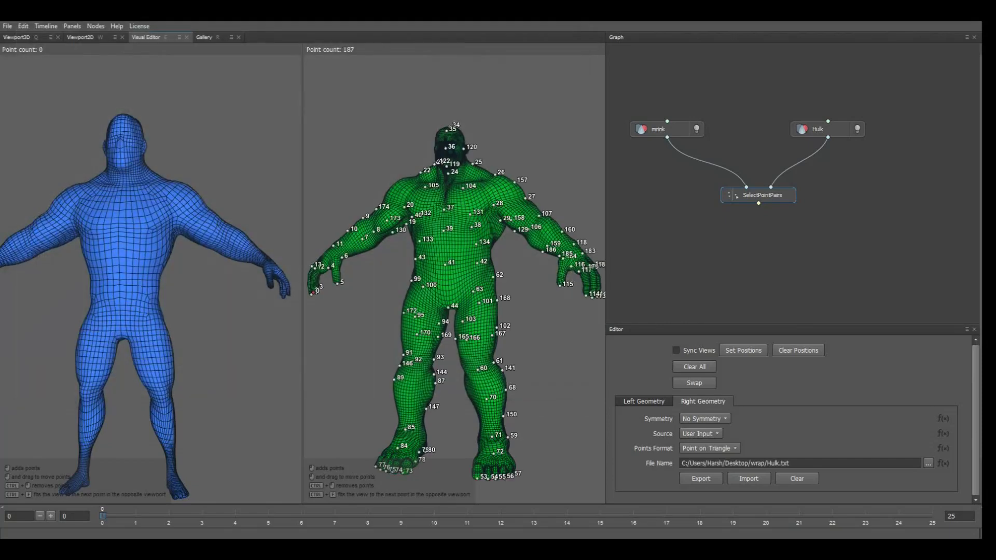
Import the saved points from Mr_ink.txt onto the mrink geometry.
{"action": "left_click", "coordinate": [644, 402]}
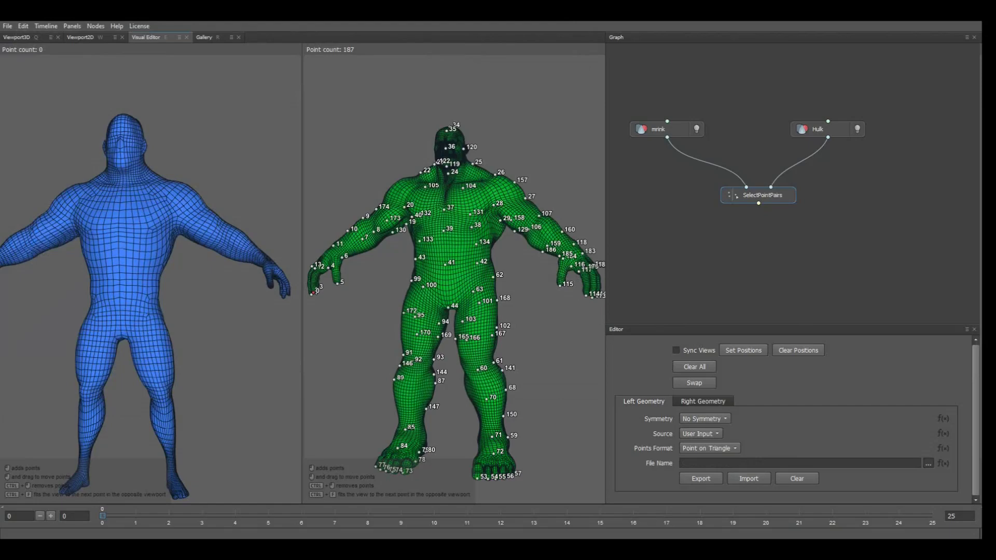
{"action": "left_click", "coordinate": [928, 462]}
{"action": "left_click", "coordinate": [114, 106]}
{"action": "left_click", "coordinate": [501, 392]}
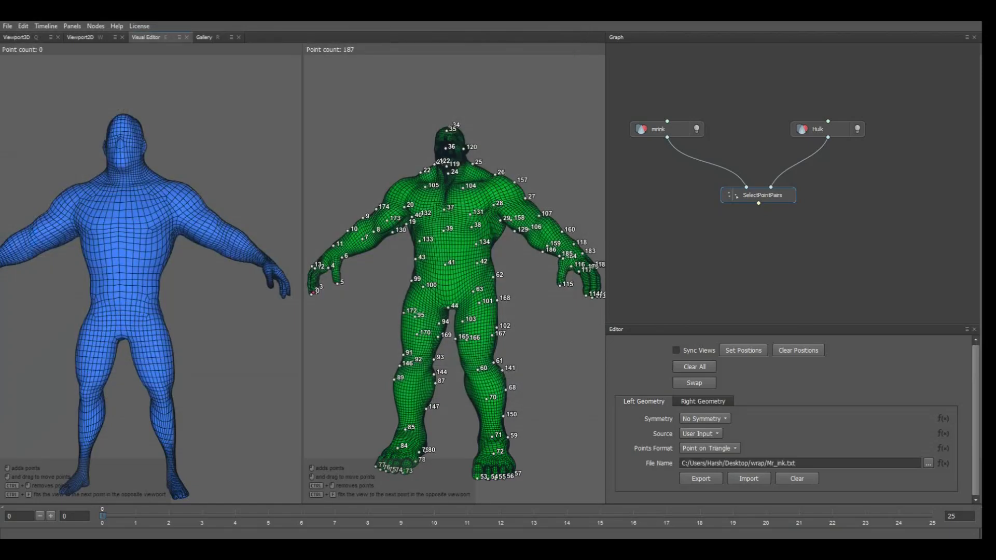
{"action": "left_click", "coordinate": [748, 479]}
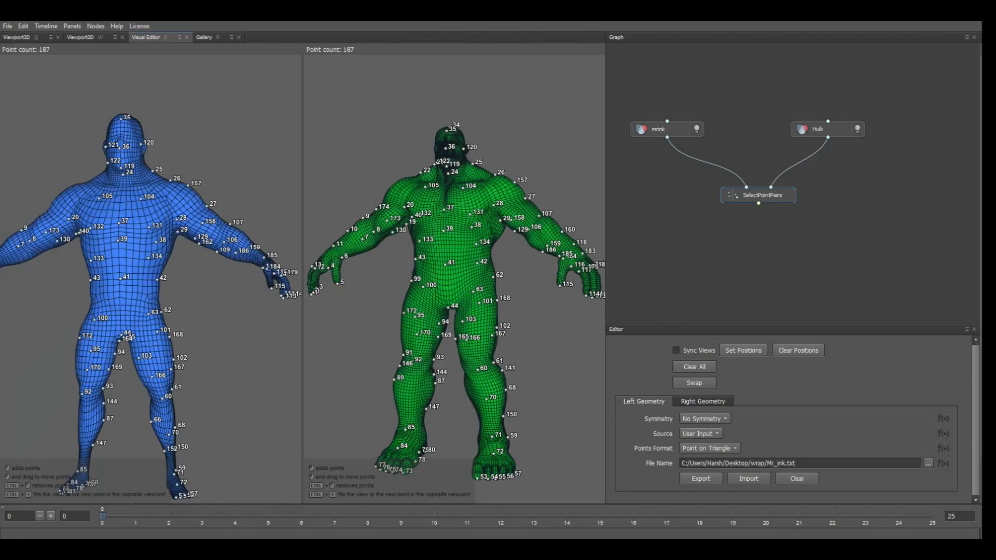
Compare the imported points on the left foot and toes of both characters.
{"action": "middle_click_drag", "start_coordinate": [179, 482], "coordinate": [165, 299], "text": "alt"}
{"action": "scroll", "coordinate": [184, 409], "scroll_direction": "up", "scroll_amount": 6}
{"action": "scroll", "coordinate": [187, 332], "scroll_direction": "up", "scroll_amount": 2}
{"action": "middle_click_drag", "start_coordinate": [495, 415], "coordinate": [476, 303], "text": "alt"}
{"action": "scroll", "coordinate": [476, 304], "scroll_direction": "up", "scroll_amount": 6}
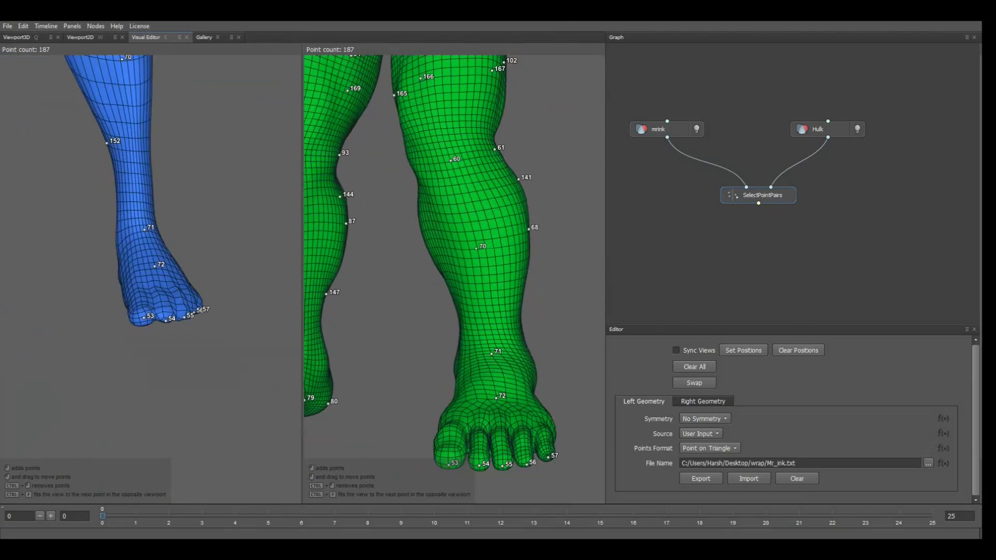
{"action": "middle_click_drag", "start_coordinate": [479, 405], "coordinate": [478, 294], "text": "alt"}
{"action": "scroll", "coordinate": [475, 390], "scroll_direction": "up", "scroll_amount": 4}
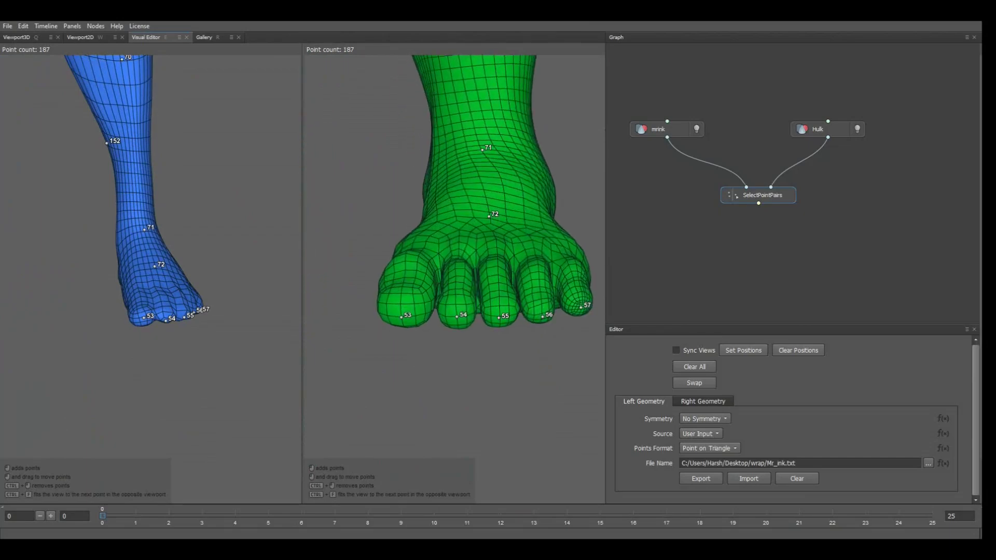
Examine how the imported points correspond across the full bodies, heads, torsos and shoulders of both characters.
{"action": "scroll", "coordinate": [453, 249], "scroll_direction": "down", "scroll_amount": 10}
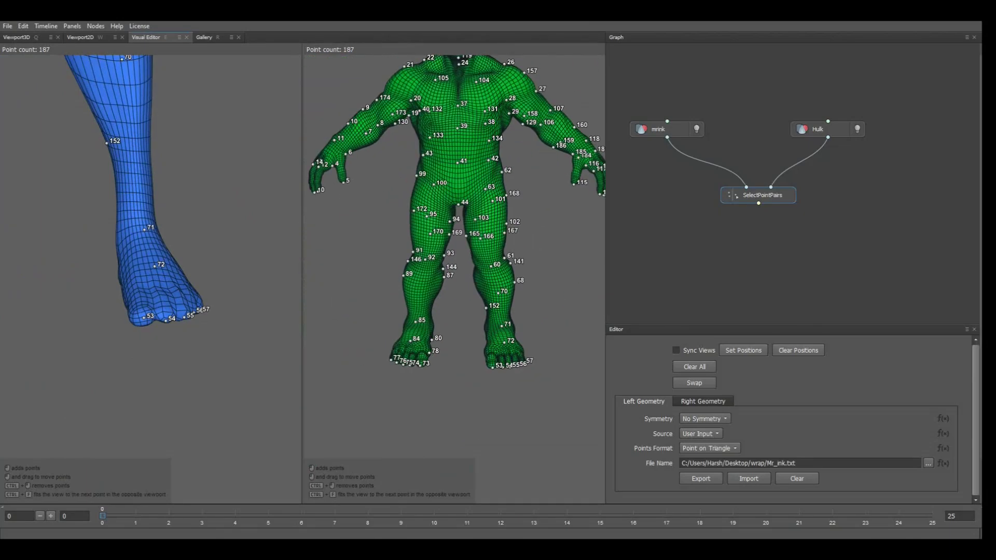
{"action": "middle_click_drag", "start_coordinate": [456, 249], "coordinate": [474, 356], "text": "alt"}
{"action": "scroll", "coordinate": [150, 260], "scroll_direction": "down", "scroll_amount": 10}
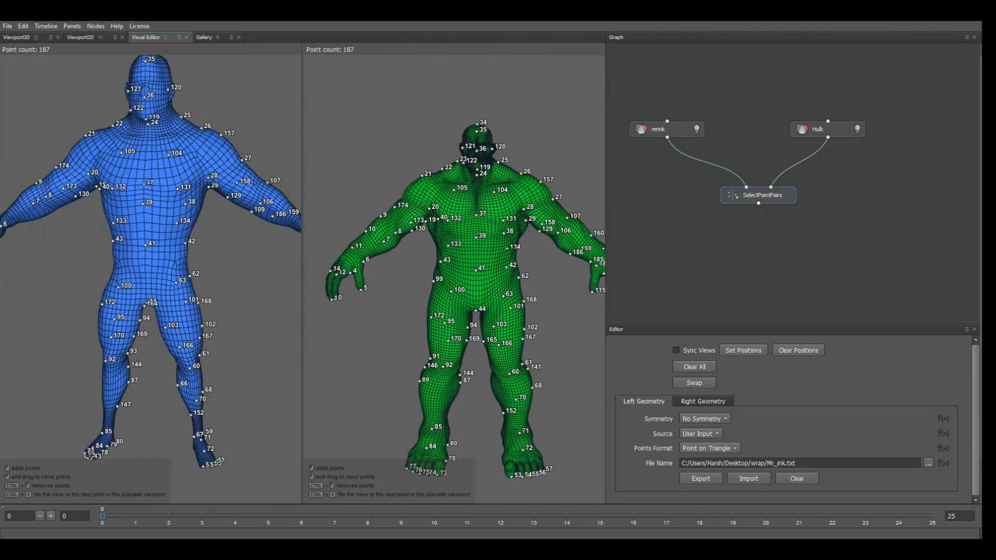
{"action": "scroll", "coordinate": [150, 259], "scroll_direction": "up", "scroll_amount": 5}
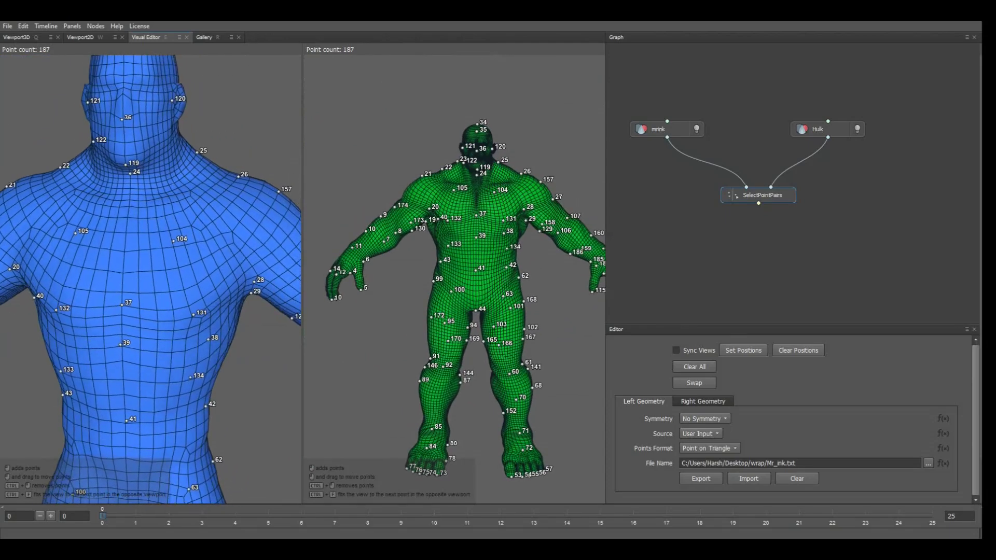
{"action": "scroll", "coordinate": [454, 269], "scroll_direction": "up", "scroll_amount": 5}
{"action": "left_click_drag", "start_coordinate": [467, 270], "coordinate": [392, 270], "text": "alt"}
{"action": "mouse_move", "coordinate": [182, 270]}
{"action": "left_mouse_down", "text": "alt"}
{"action": "mouse_move", "coordinate": [109, 270]}
{"action": "mouse_move", "coordinate": [171, 270]}
{"action": "left_mouse_up", "text": "alt"}
{"action": "scroll", "coordinate": [151, 270], "scroll_direction": "down", "scroll_amount": 5}
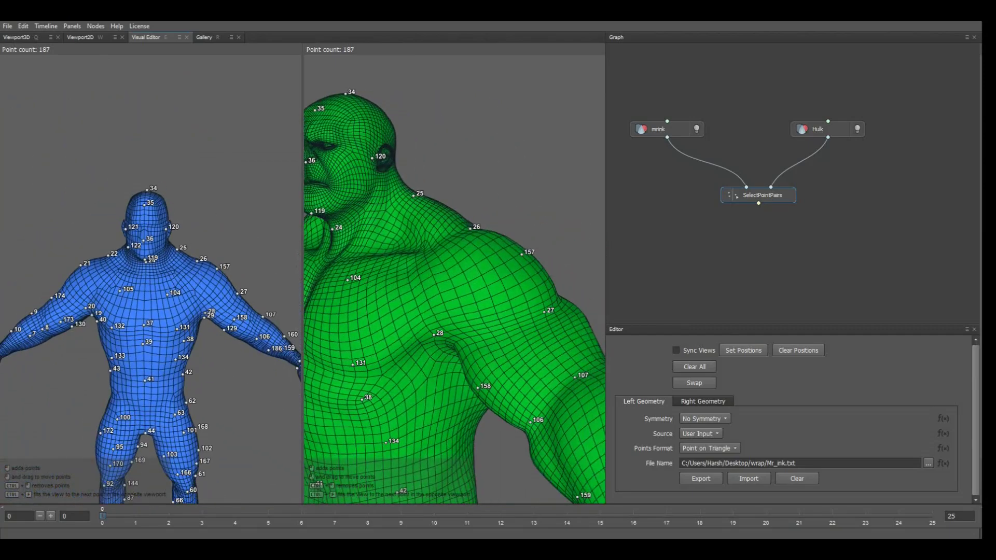
{"action": "middle_click_drag", "start_coordinate": [151, 290], "coordinate": [137, 254], "text": "alt"}
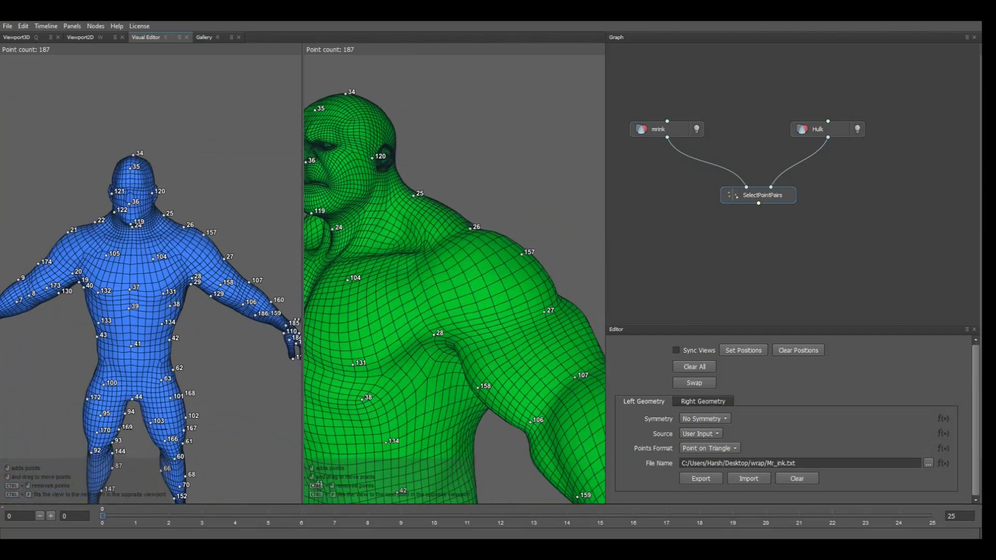
Add a RigidAlignment node to the graph below SelectPointPairs.
{"action": "key", "text": "Tab"}
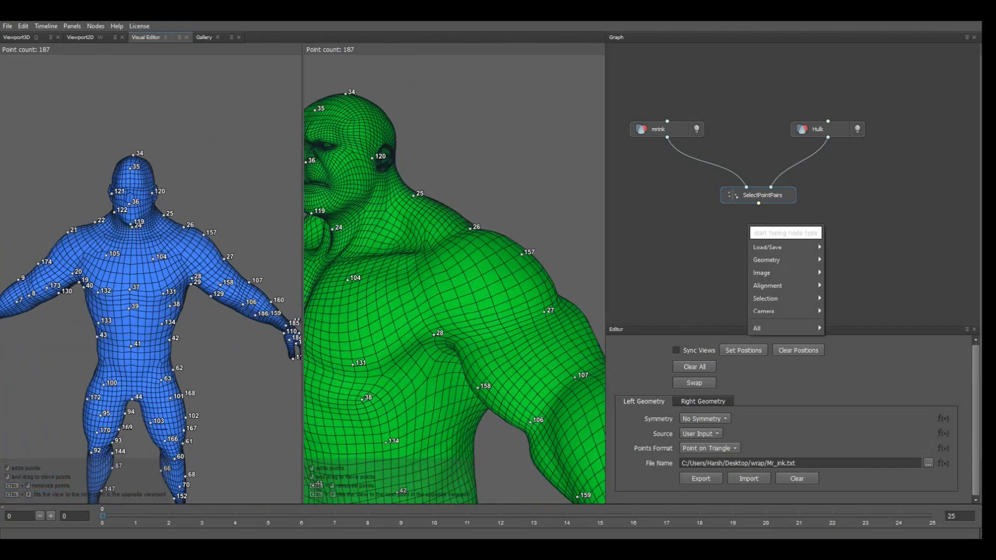
{"action": "type", "text": "ri"}
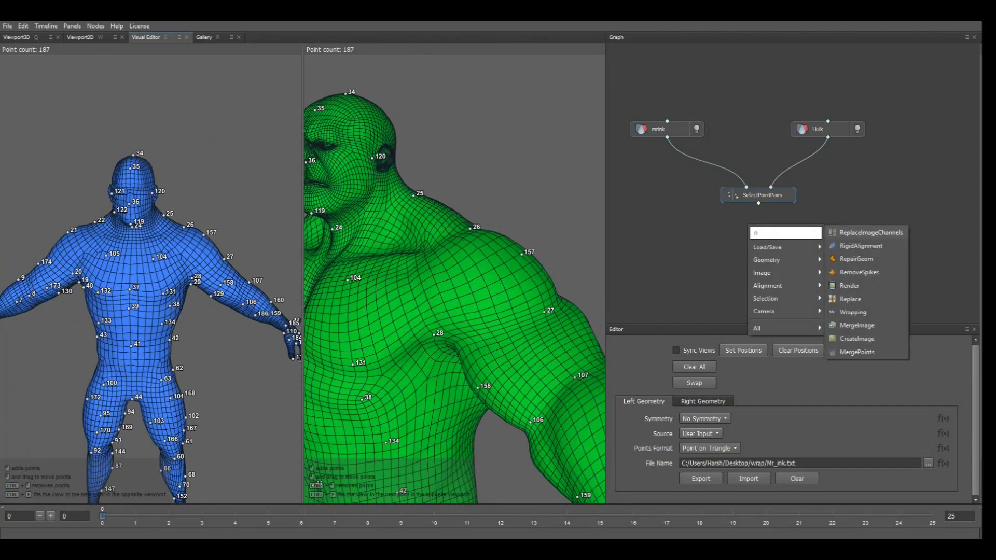
{"action": "type", "text": "g"}
{"action": "key", "text": "Down"}
{"action": "key", "text": "Return"}
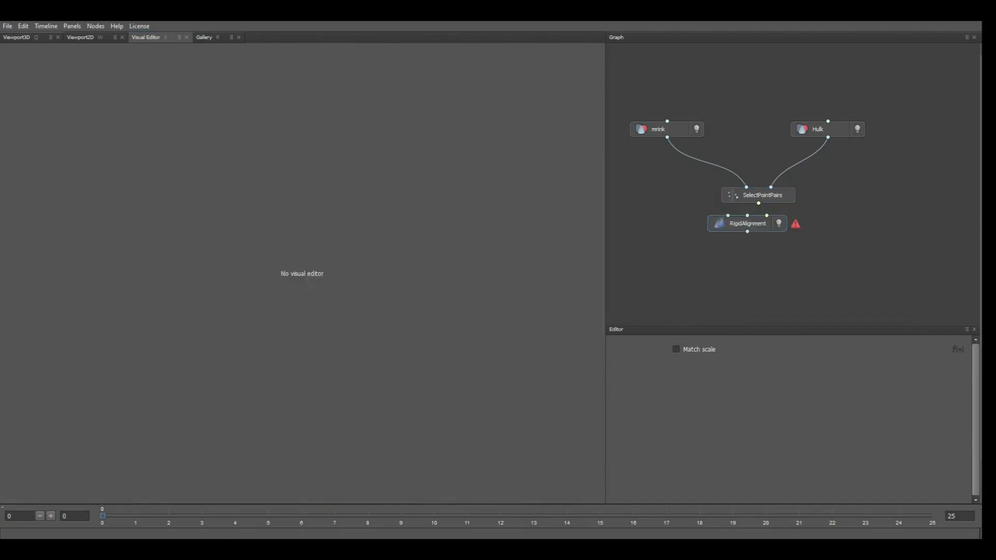
{"action": "left_click_drag", "start_coordinate": [747, 223], "coordinate": [752, 238]}
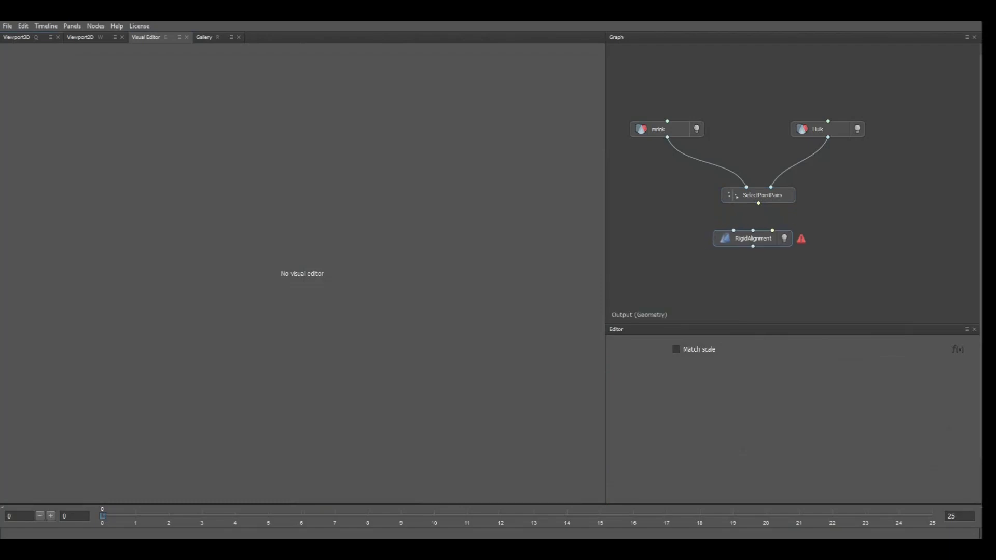
Connect mrink to the first and Hulk to the second input of RigidAlignment, and enable Match scale.
{"action": "left_click_drag", "start_coordinate": [667, 138], "coordinate": [733, 230]}
{"action": "left_click", "coordinate": [827, 134]}
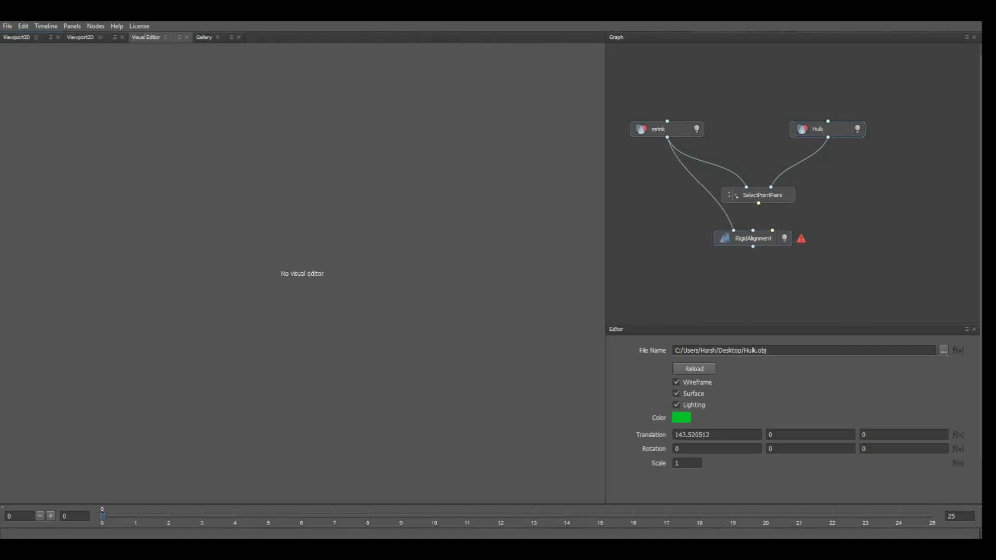
{"action": "left_click_drag", "start_coordinate": [827, 137], "coordinate": [741, 242]}
Show both characters in the 3D viewport and set the Hulk geometry's X translation to 0.
{"action": "key", "text": "q"}
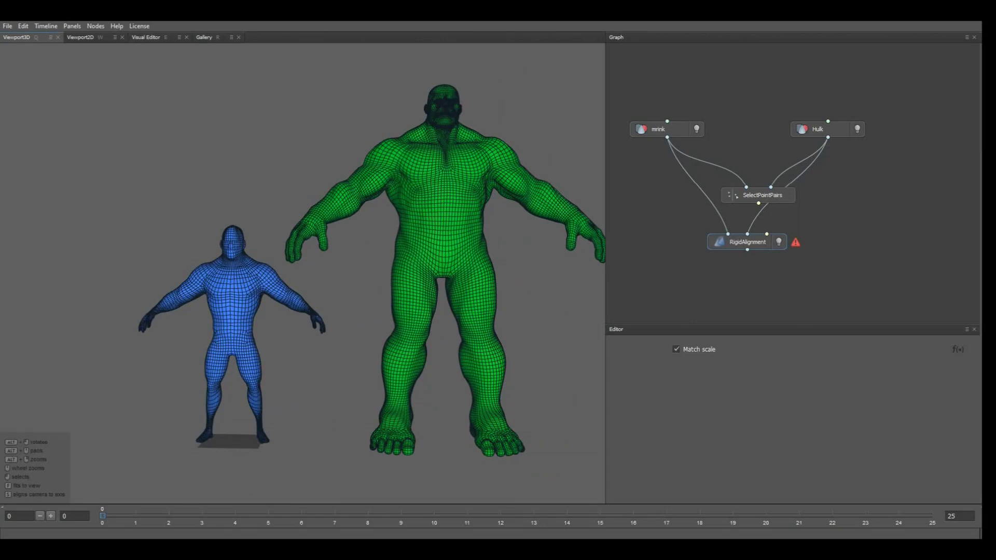
{"action": "key", "text": "e"}
{"action": "key", "text": "w"}
{"action": "key", "text": "q"}
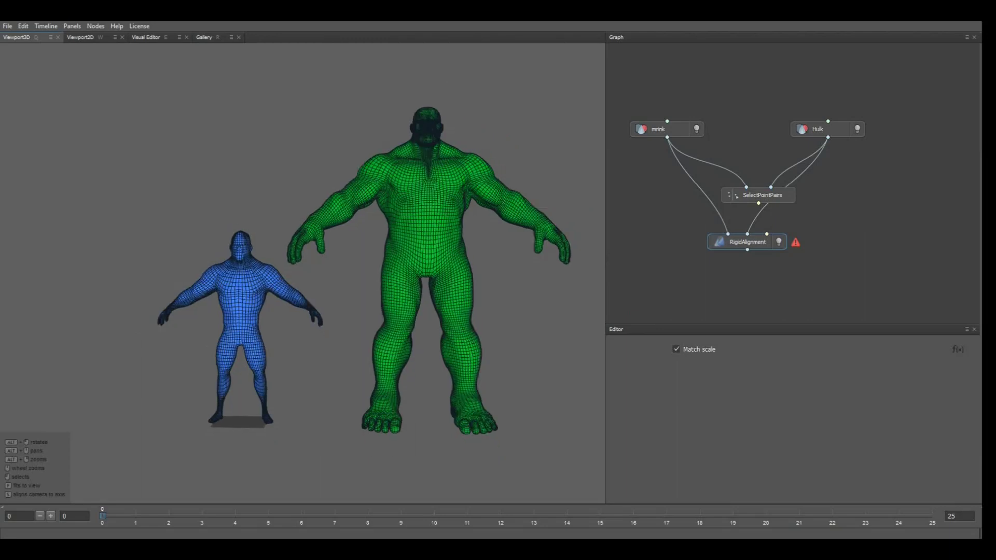
{"action": "left_click", "coordinate": [778, 242]}
{"action": "left_click", "coordinate": [778, 243]}
{"action": "left_click", "coordinate": [825, 129]}
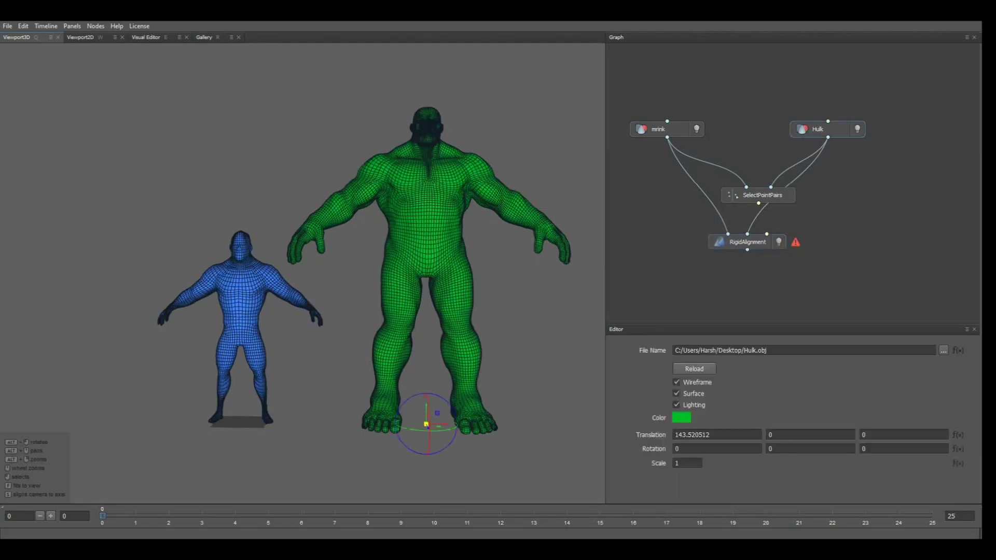
{"action": "triple_click", "coordinate": [699, 435]}
{"action": "type", "text": "0"}
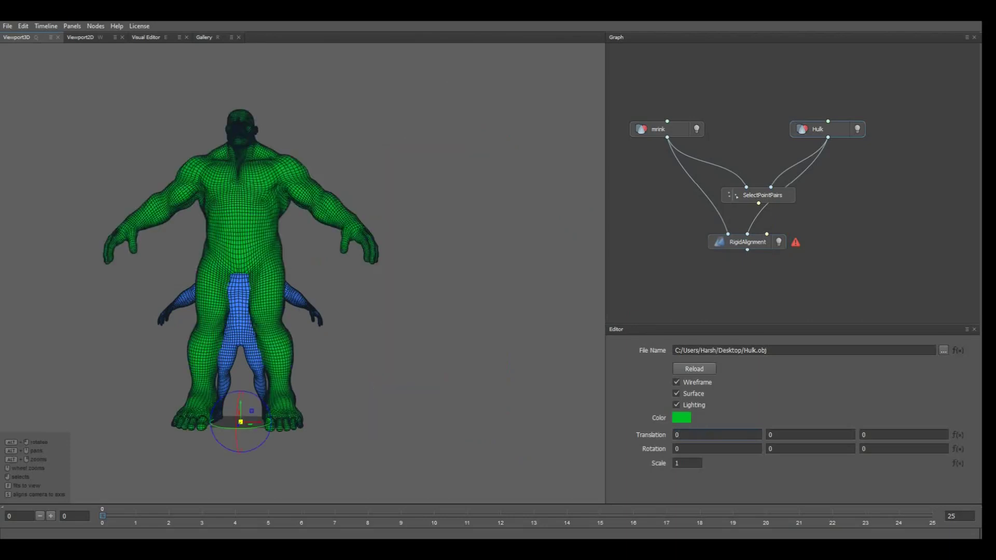
Read the RigidAlignment node's information to find the cause of its error.
{"action": "left_click", "coordinate": [747, 242]}
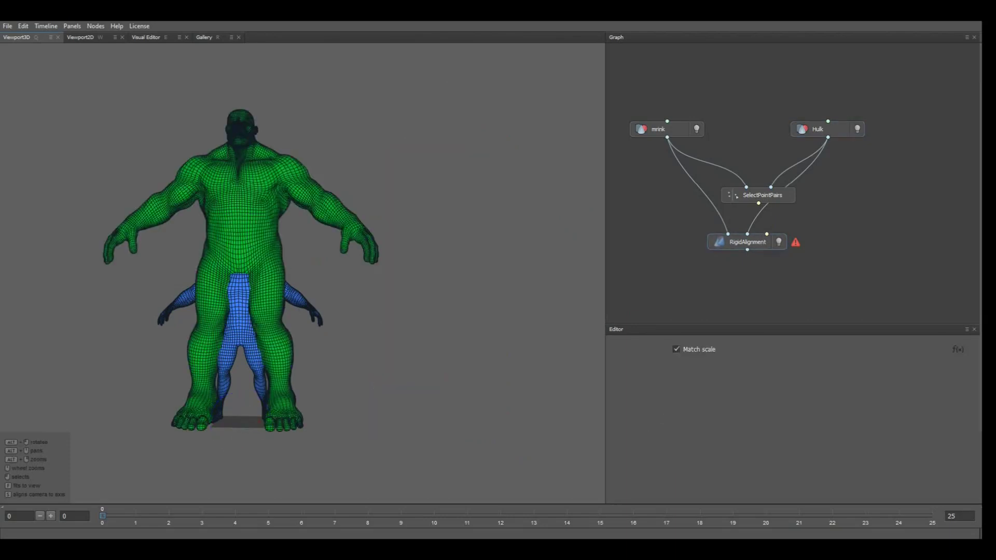
{"action": "right_click", "coordinate": [733, 242]}
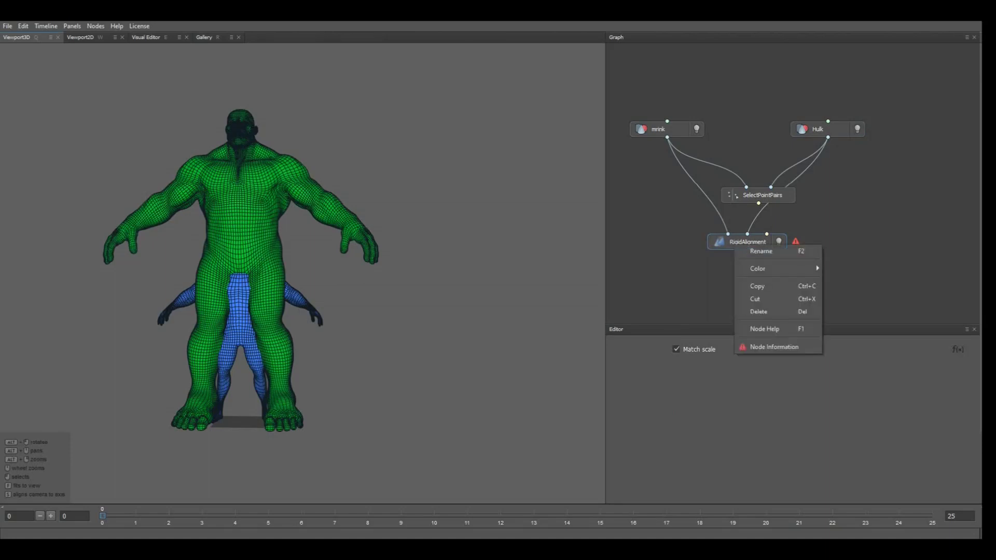
{"action": "left_click", "coordinate": [759, 347]}
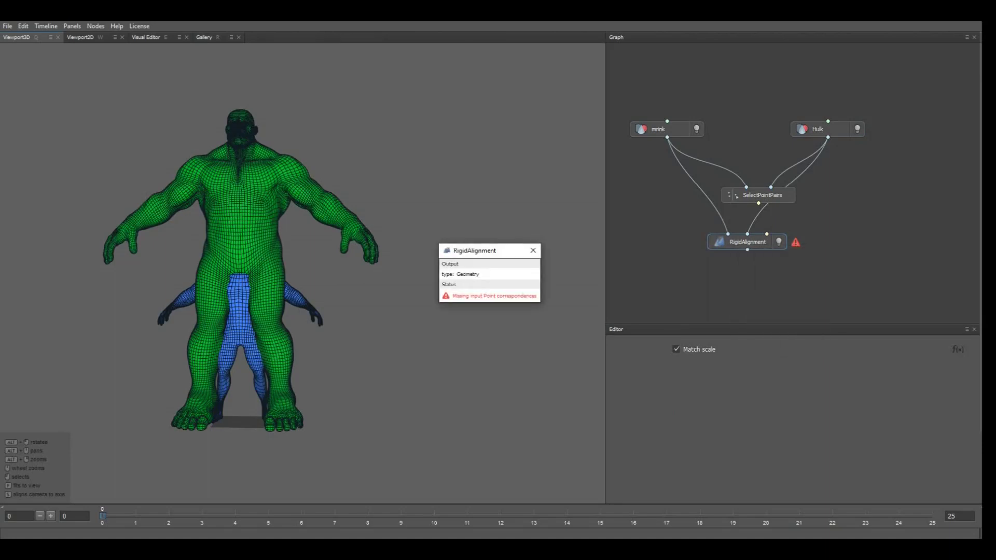
{"action": "left_click_drag", "start_coordinate": [540, 302], "coordinate": [565, 319]}
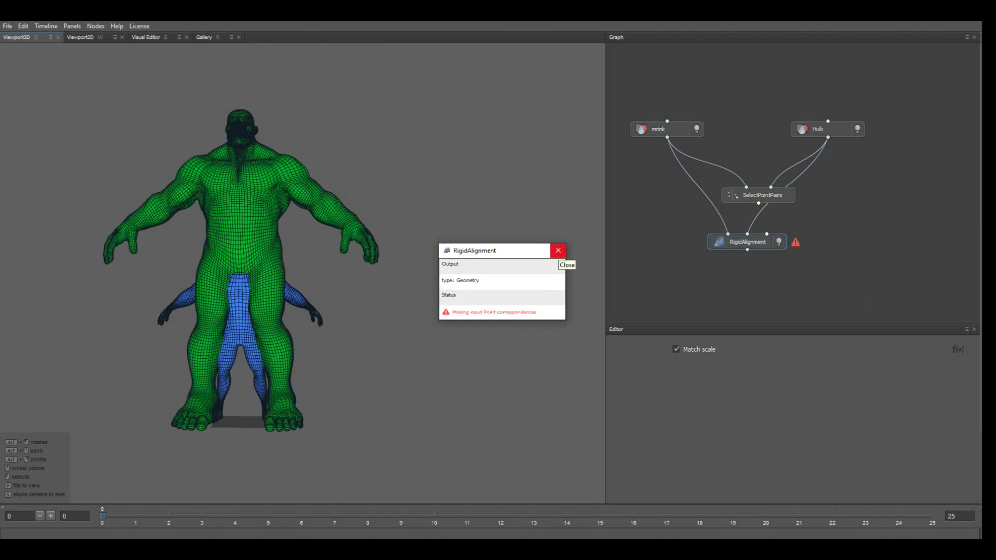
{"action": "left_click", "coordinate": [558, 251]}
Connect the SelectPointPairs output to the third input of RigidAlignment and hide the original mrink mesh.
{"action": "left_click_drag", "start_coordinate": [747, 242], "coordinate": [736, 250]}
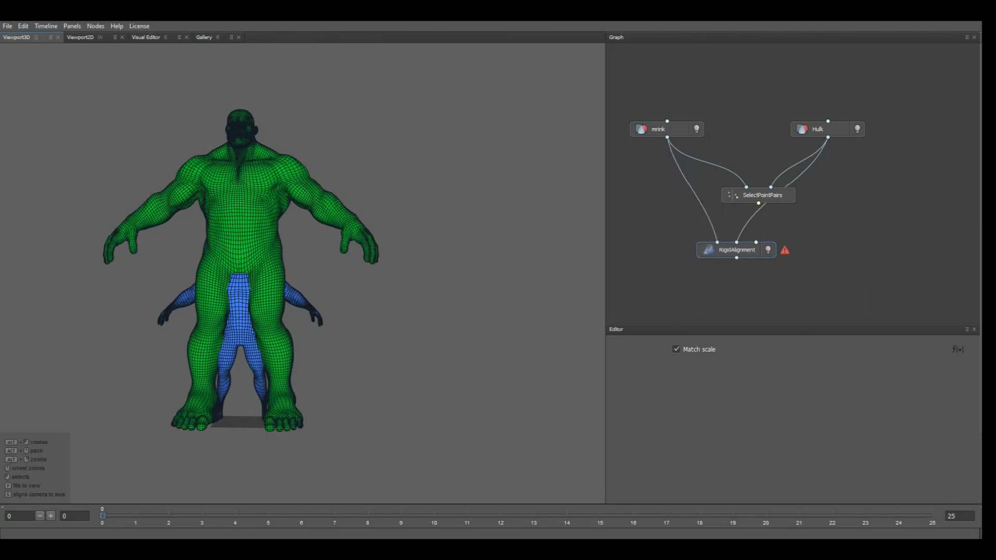
{"action": "left_click_drag", "start_coordinate": [763, 195], "coordinate": [756, 242]}
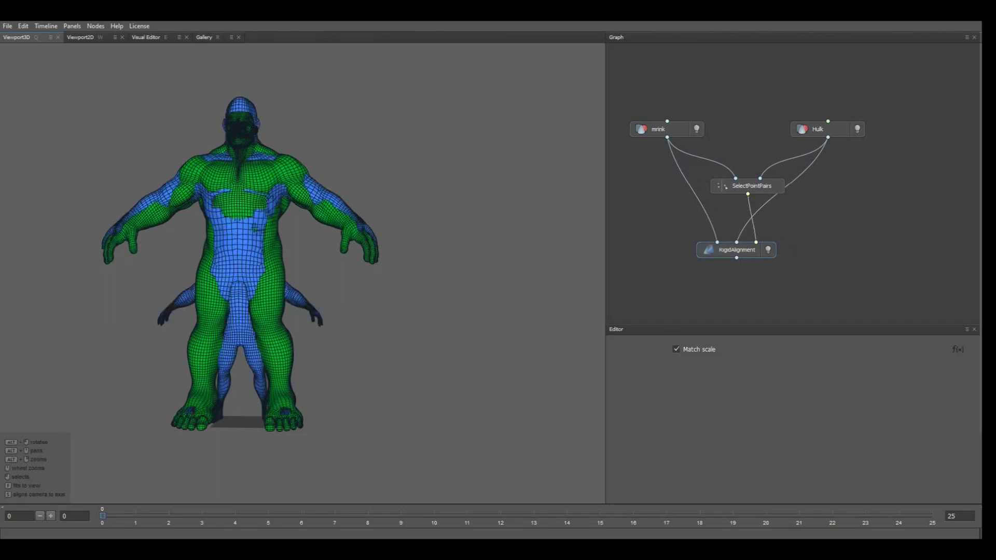
{"action": "left_click", "coordinate": [697, 129]}
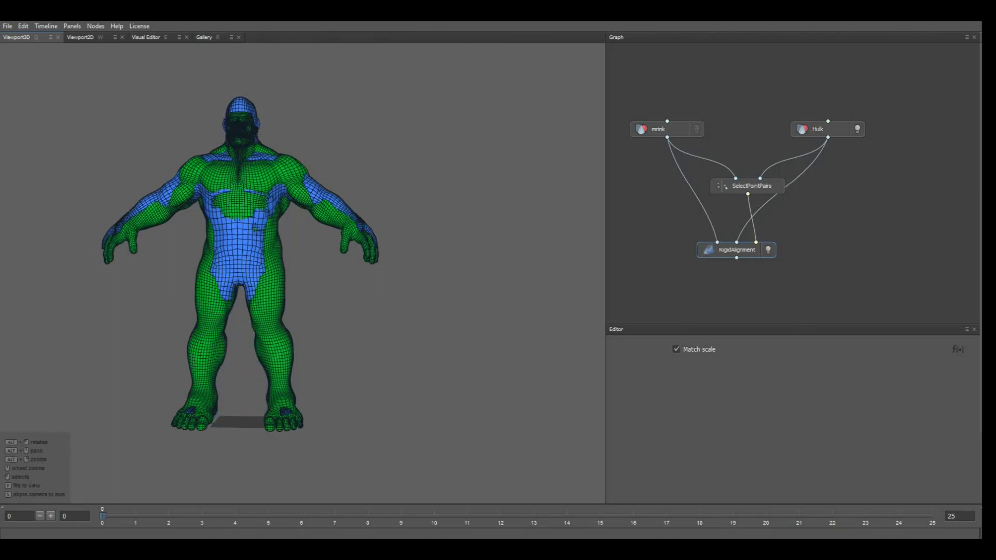
Examine the aligned base mesh without the Hulk model and overlapping it from several angles.
{"action": "left_click", "coordinate": [857, 129]}
{"action": "middle_click_drag", "start_coordinate": [311, 249], "coordinate": [336, 272], "text": "alt"}
{"action": "scroll", "coordinate": [336, 271], "scroll_direction": "up", "scroll_amount": 2}
{"action": "left_click", "coordinate": [856, 129]}
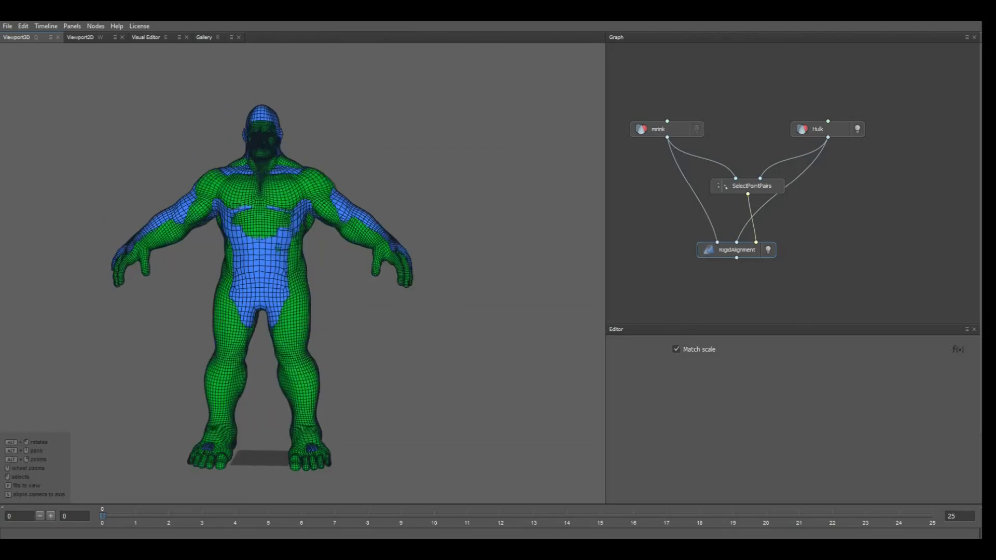
{"action": "left_click_drag", "start_coordinate": [321, 249], "coordinate": [306, 269], "text": "alt"}
{"action": "middle_click_drag", "start_coordinate": [306, 269], "coordinate": [348, 213], "text": "alt"}
{"action": "mouse_move", "coordinate": [347, 212]}
{"action": "left_mouse_down", "text": "alt"}
{"action": "mouse_move", "coordinate": [178, 215]}
{"action": "mouse_move", "coordinate": [345, 214]}
{"action": "left_mouse_up", "text": "alt"}
{"action": "middle_click_drag", "start_coordinate": [345, 215], "coordinate": [327, 241], "text": "alt"}
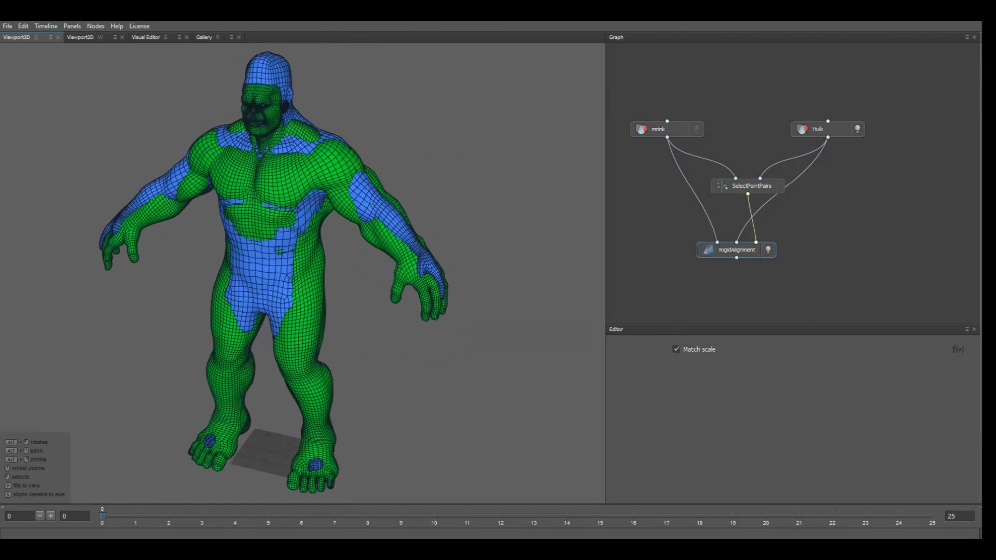
{"action": "left_click_drag", "start_coordinate": [327, 241], "coordinate": [352, 241], "text": "alt"}
{"action": "scroll", "coordinate": [384, 235], "scroll_direction": "down", "scroll_amount": 2}
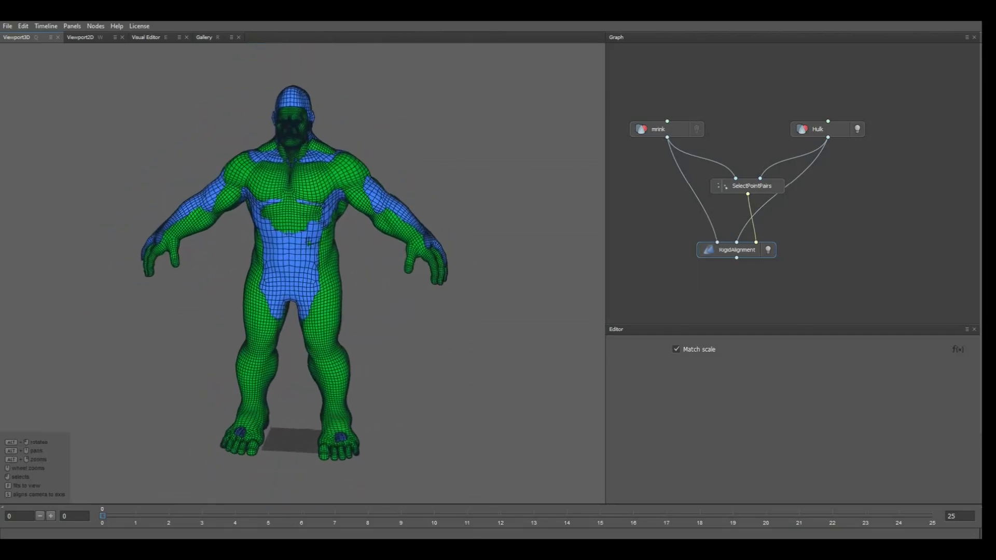
Add a Wrapping node below RigidAlignment, with RigidAlignment as its first input and Hulk as its second.
{"action": "left_click_drag", "start_coordinate": [736, 249], "coordinate": [729, 242]}
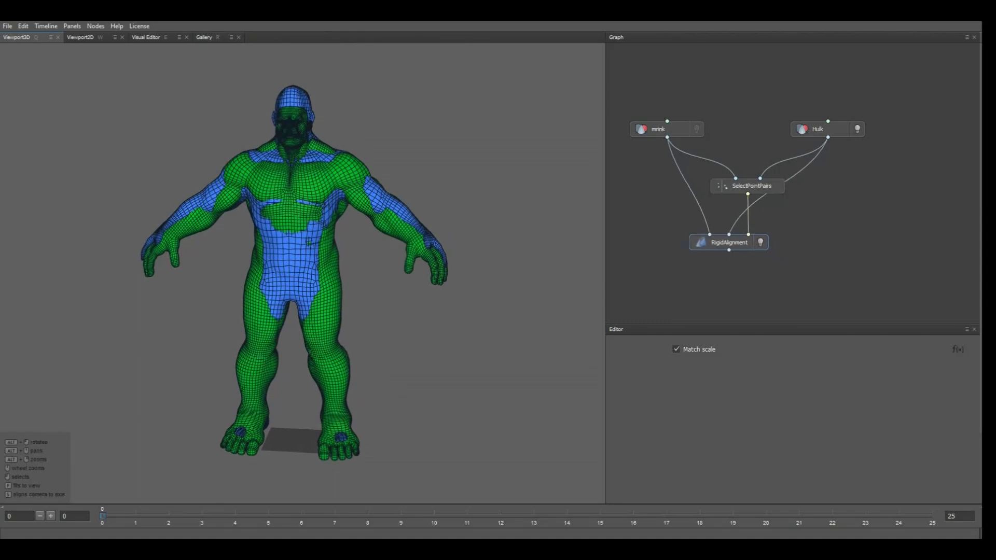
{"action": "middle_click_drag", "start_coordinate": [721, 276], "coordinate": [736, 213]}
{"action": "right_click", "coordinate": [736, 213]}
{"action": "type", "text": "wra"}
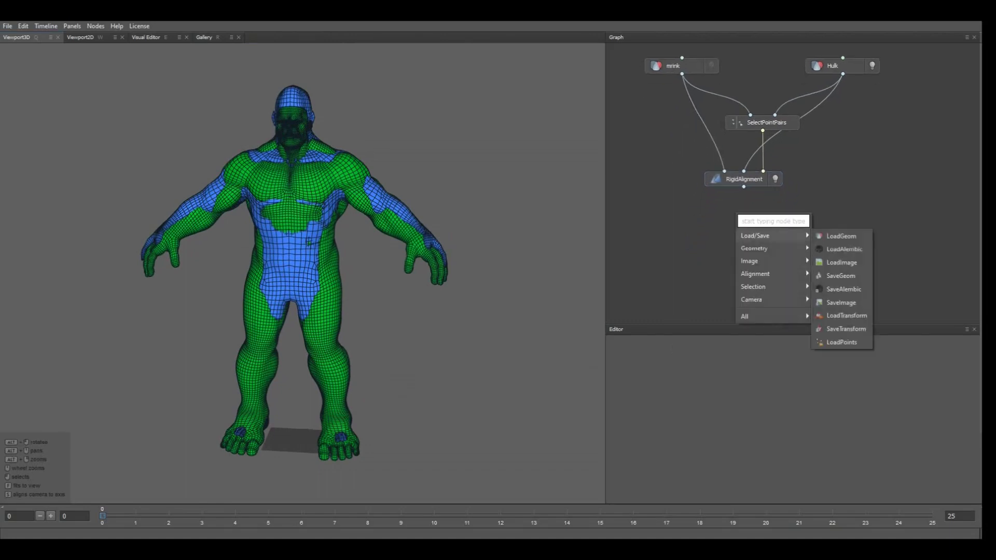
{"action": "key", "text": "Return"}
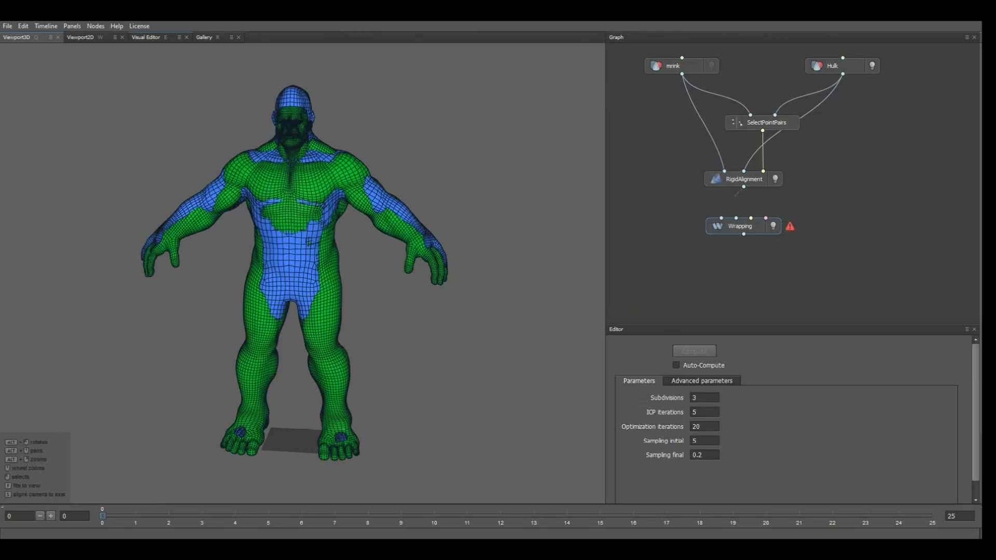
{"action": "left_click_drag", "start_coordinate": [744, 187], "coordinate": [721, 218]}
{"action": "left_click_drag", "start_coordinate": [750, 219], "coordinate": [736, 219]}
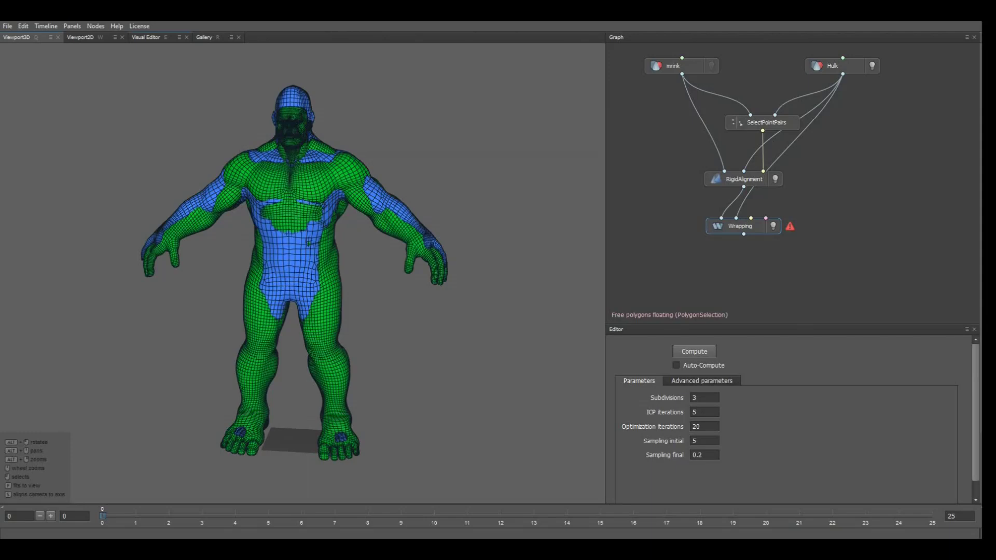
Add a SelectPolygons node to the graph and connect mrink to its input.
{"action": "key", "text": "Tab"}
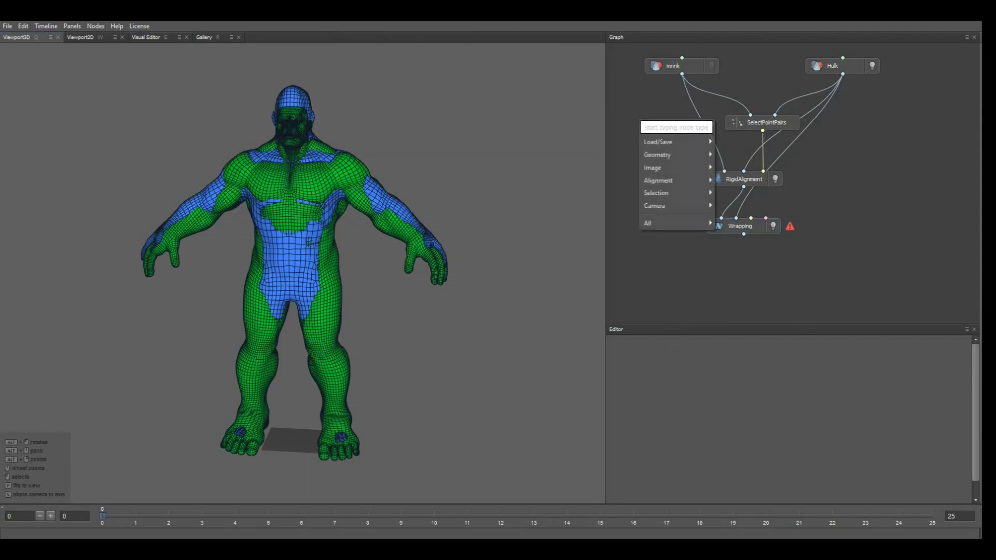
{"action": "type", "text": "slect"}
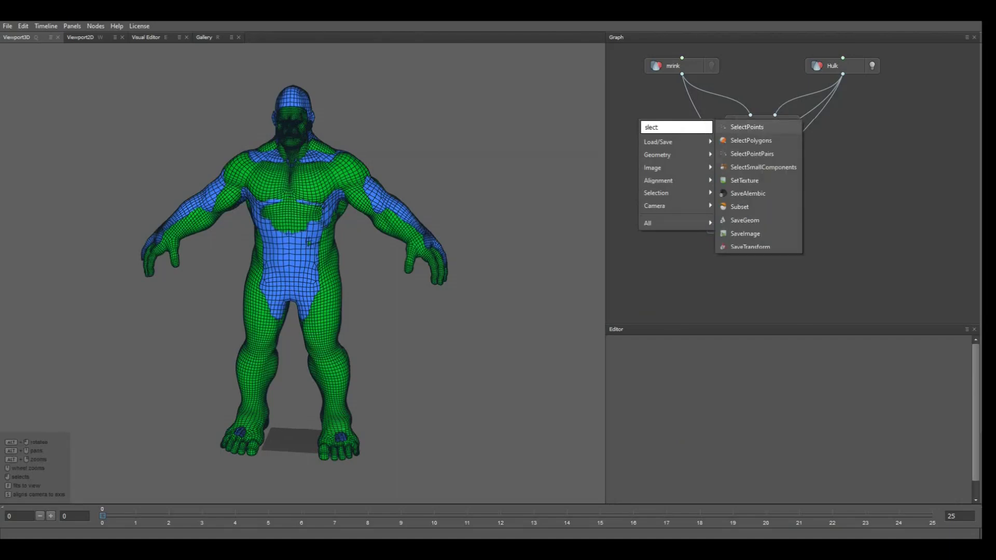
{"action": "key", "text": "Down"}
{"action": "key", "text": "Return"}
{"action": "left_click_drag", "start_coordinate": [638, 120], "coordinate": [662, 130]}
{"action": "left_click_drag", "start_coordinate": [681, 74], "coordinate": [660, 130]}
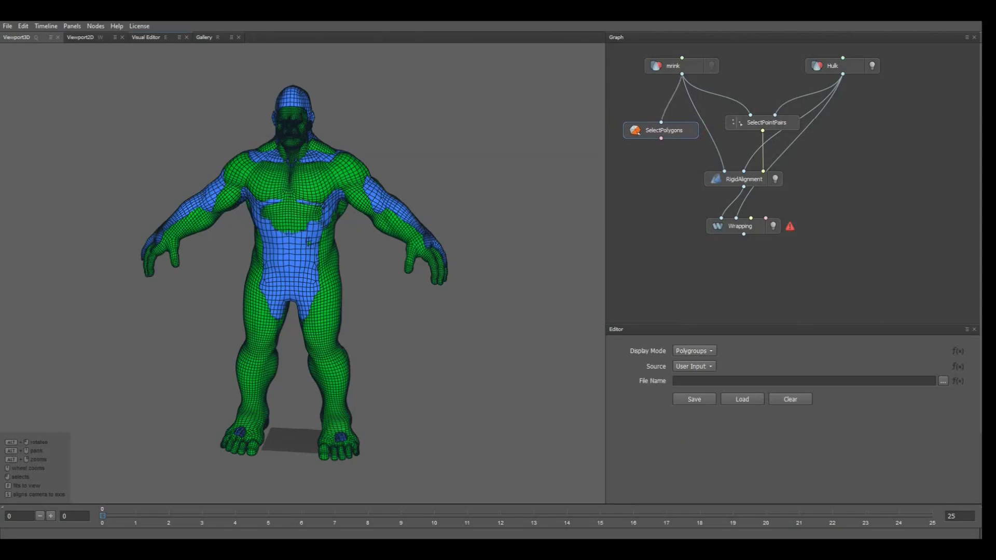
Select a polygon on the mrink mesh's face in SelectPolygons and grow the selection three times.
{"action": "left_click", "coordinate": [711, 65]}
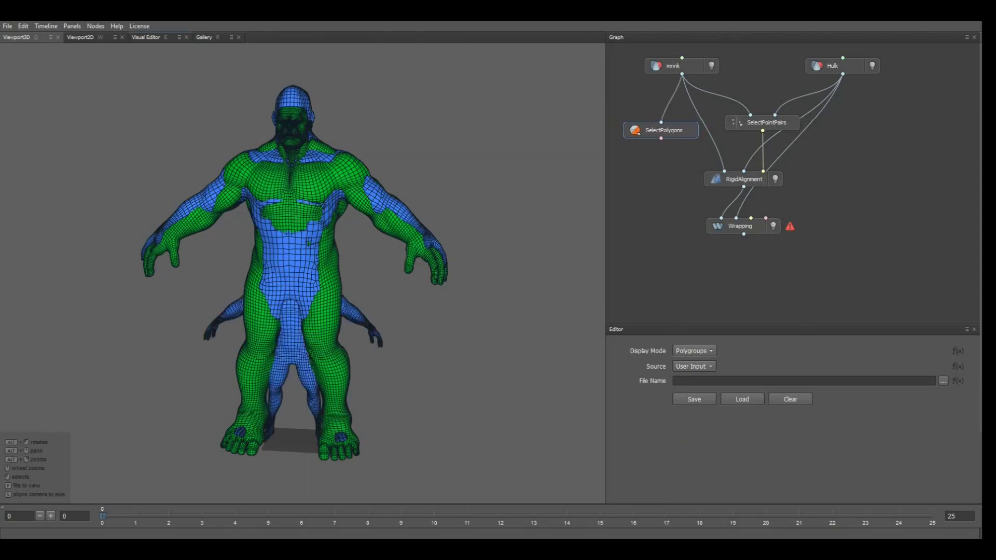
{"action": "key", "text": "e"}
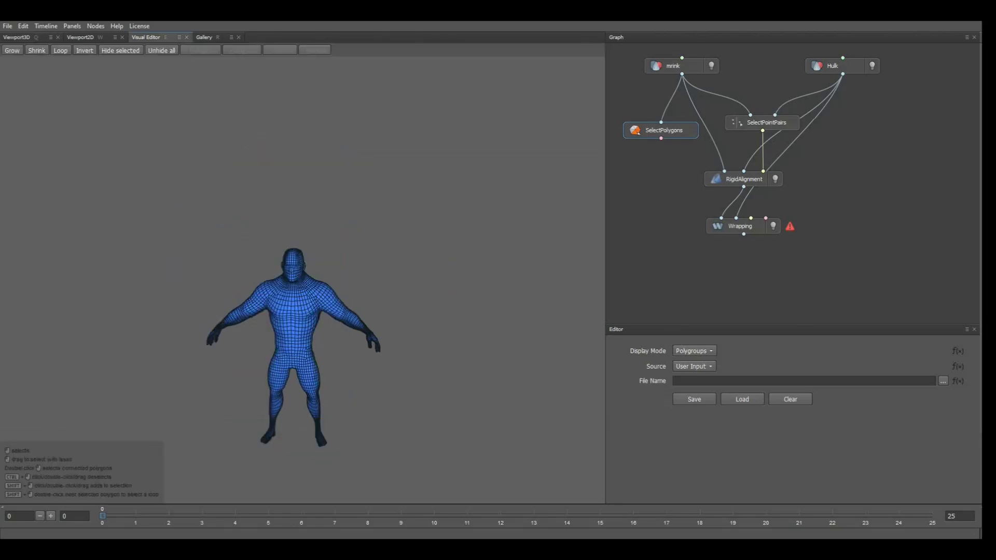
{"action": "scroll", "coordinate": [299, 282], "scroll_direction": "up", "scroll_amount": 5}
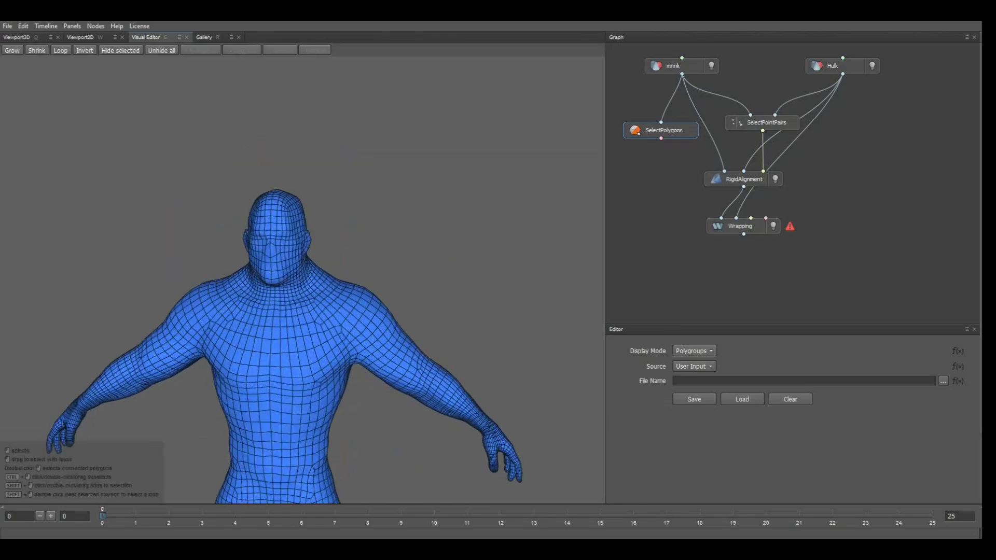
{"action": "left_click", "coordinate": [278, 250]}
{"action": "scroll", "coordinate": [311, 290], "scroll_direction": "up", "scroll_amount": 2}
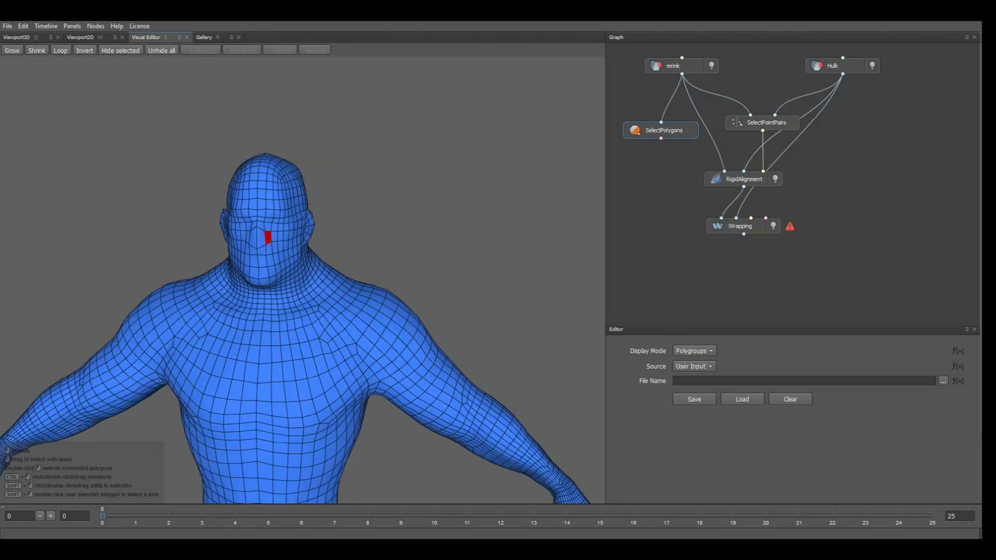
{"action": "left_click", "coordinate": [12, 50]}
{"action": "left_click", "coordinate": [12, 50]}
{"action": "left_click", "coordinate": [12, 51]}
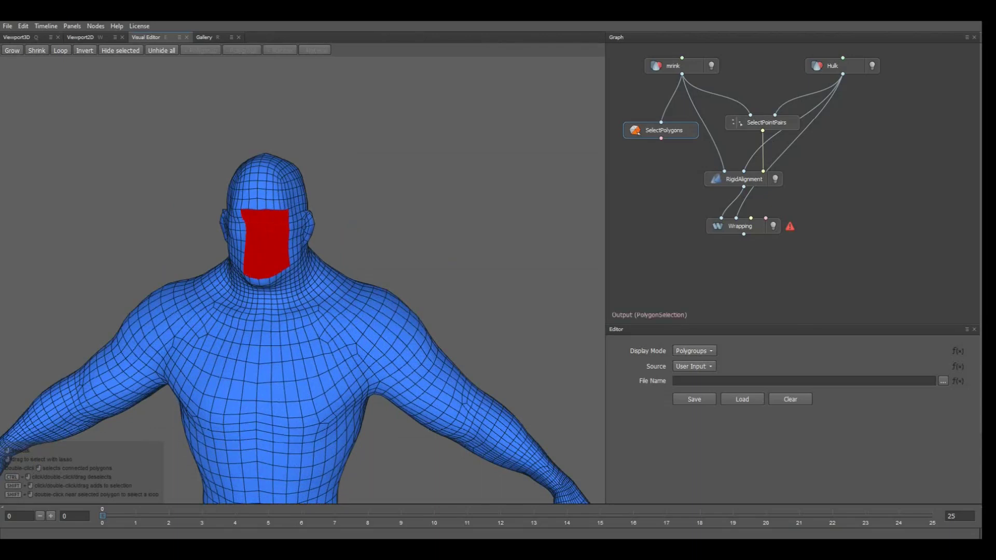
Connect SelectPolygons to the fourth input of Wrapping, and delete the SelectPolygons node.
{"action": "left_click_drag", "start_coordinate": [661, 138], "coordinate": [765, 218]}
{"action": "right_click", "coordinate": [666, 131]}
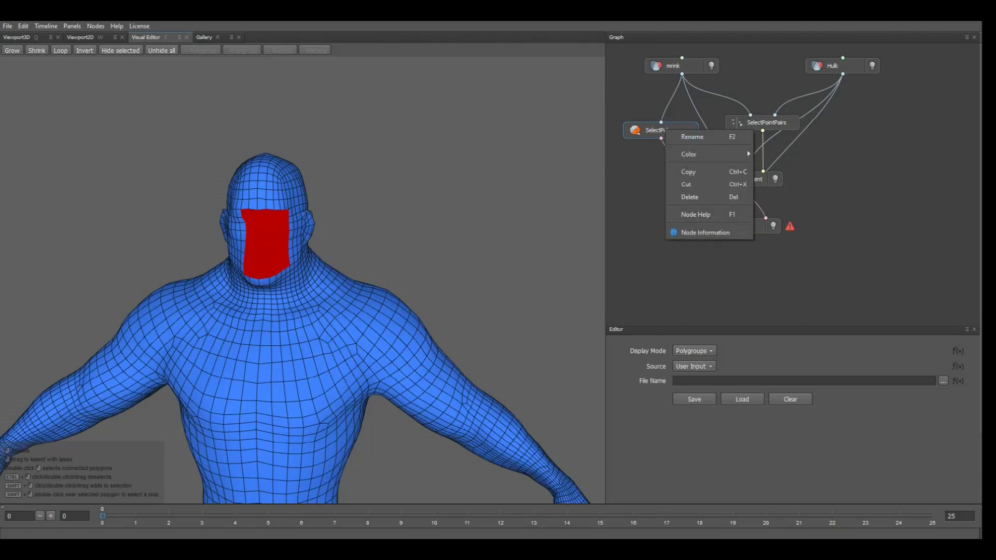
{"action": "left_click", "coordinate": [690, 197]}
Hide the original mrink mesh and compute the Wrapping node without point correspondences.
{"action": "left_click", "coordinate": [739, 226]}
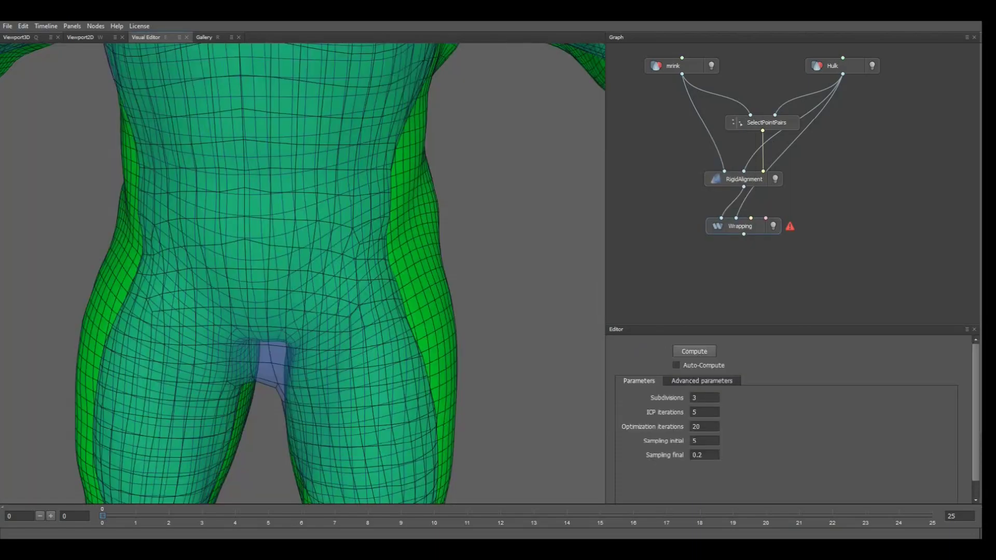
{"action": "scroll", "coordinate": [302, 273], "scroll_direction": "down", "scroll_amount": 10}
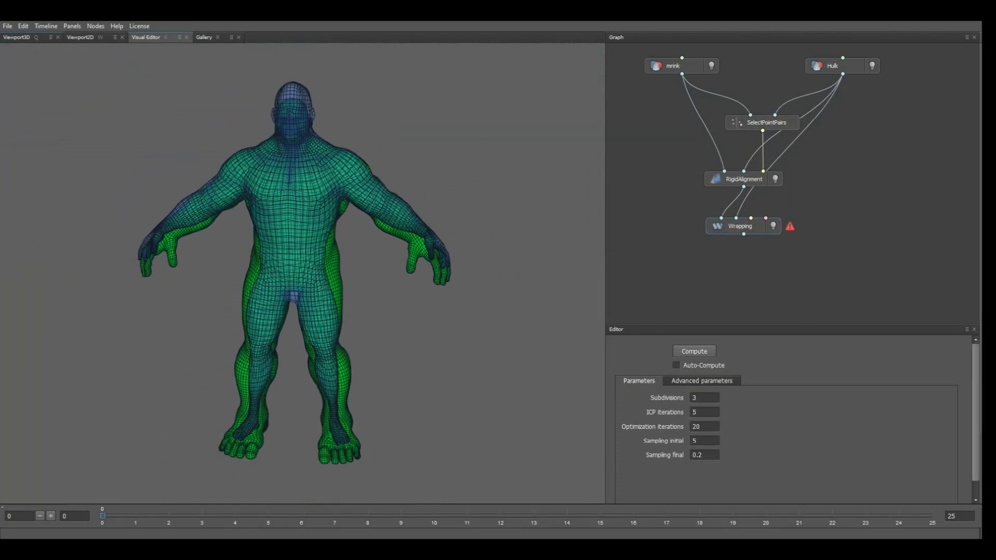
{"action": "left_click", "coordinate": [711, 66]}
{"action": "left_click", "coordinate": [872, 66]}
{"action": "left_click", "coordinate": [871, 65]}
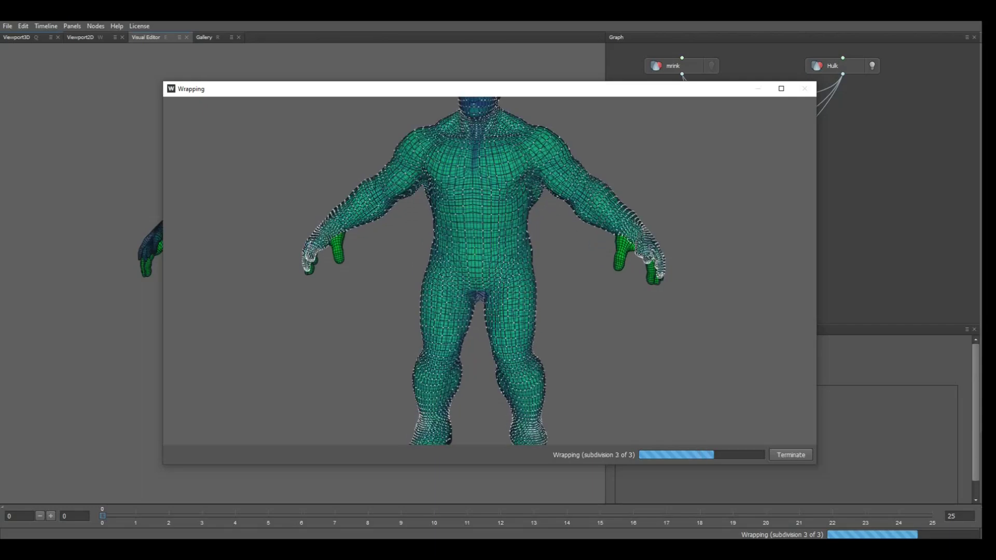
Examine how the wrapped mesh fits the Hulk's body, hands, legs and feet without point correspondences.
{"action": "left_click_drag", "start_coordinate": [524, 269], "coordinate": [446, 277], "text": "alt"}
{"action": "scroll", "coordinate": [490, 270], "scroll_direction": "up", "scroll_amount": 5}
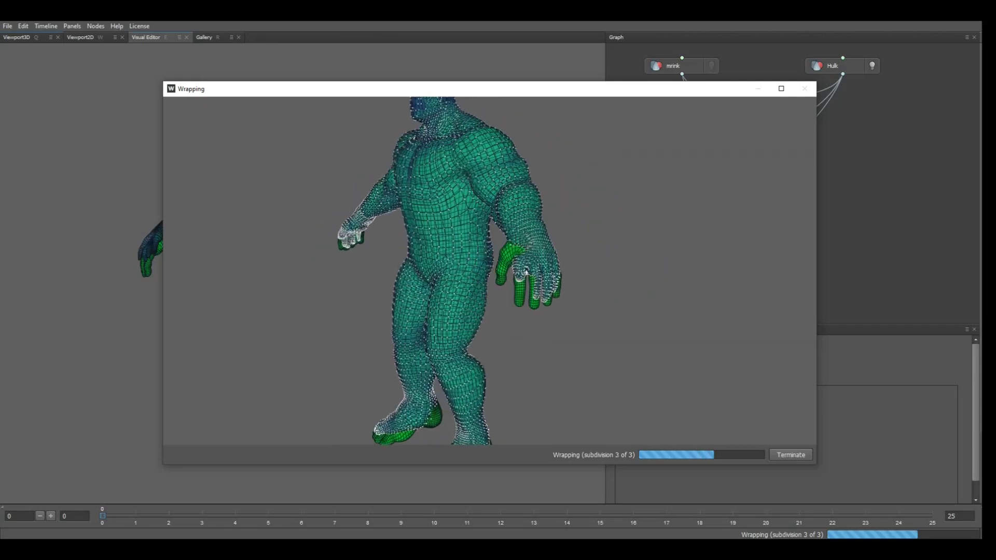
{"action": "middle_click_drag", "start_coordinate": [490, 271], "coordinate": [458, 288], "text": "alt"}
{"action": "left_click_drag", "start_coordinate": [458, 289], "coordinate": [534, 285], "text": "alt"}
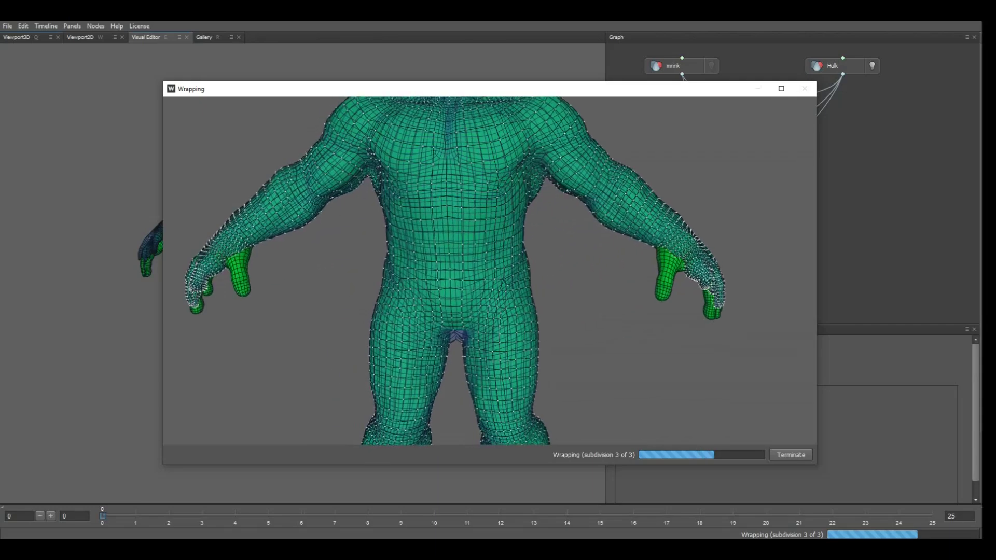
{"action": "middle_click_drag", "start_coordinate": [534, 285], "coordinate": [576, 127], "text": "alt"}
{"action": "middle_click_drag", "start_coordinate": [518, 311], "coordinate": [514, 218], "text": "alt"}
{"action": "left_click_drag", "start_coordinate": [515, 218], "coordinate": [469, 270], "text": "alt"}
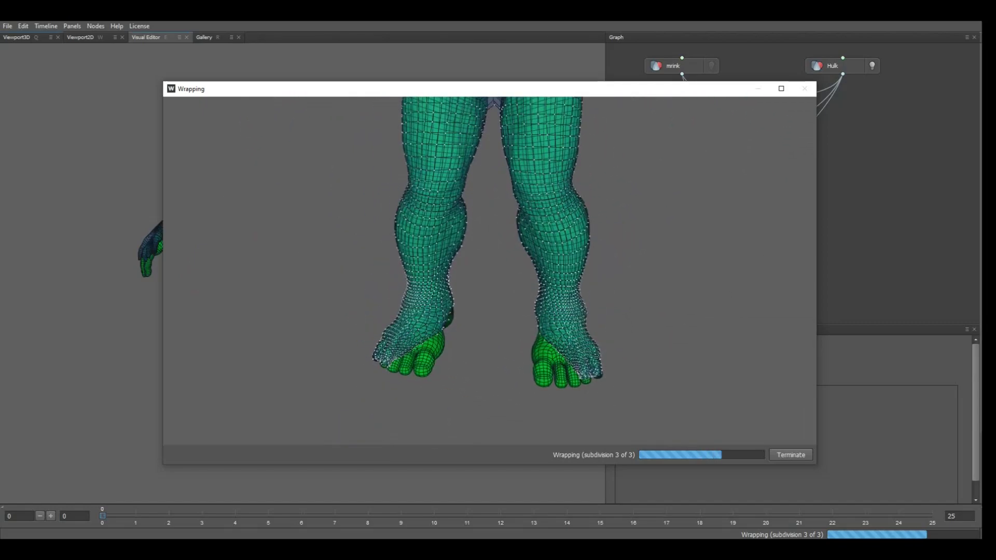
{"action": "scroll", "coordinate": [490, 271], "scroll_direction": "down", "scroll_amount": 4}
{"action": "middle_click_drag", "start_coordinate": [489, 208], "coordinate": [488, 313], "text": "alt"}
{"action": "mouse_move", "coordinate": [490, 270]}
{"action": "left_mouse_down", "text": "alt"}
{"action": "mouse_move", "coordinate": [332, 262]}
{"action": "mouse_move", "coordinate": [490, 269]}
{"action": "left_mouse_up", "text": "alt"}
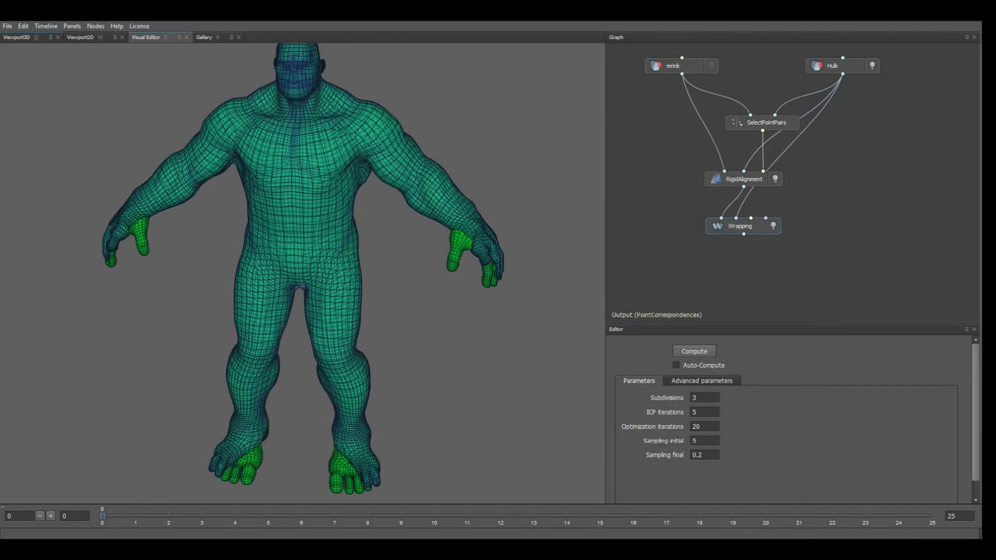
Connect SelectPointPairs to the third input of Wrapping and recompute the wrapping.
{"action": "left_click_drag", "start_coordinate": [739, 226], "coordinate": [759, 232]}
{"action": "left_click_drag", "start_coordinate": [763, 131], "coordinate": [770, 223]}
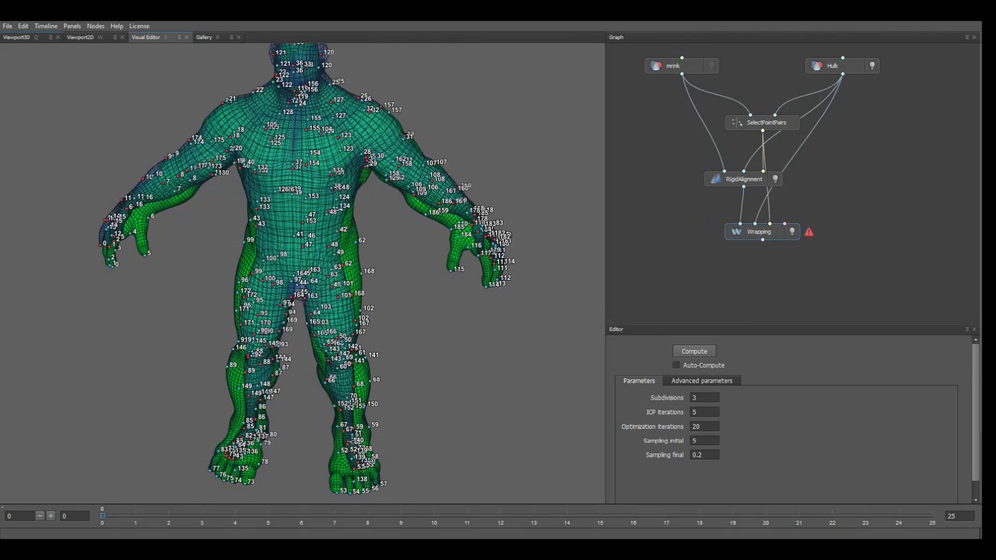
{"action": "left_click", "coordinate": [693, 351]}
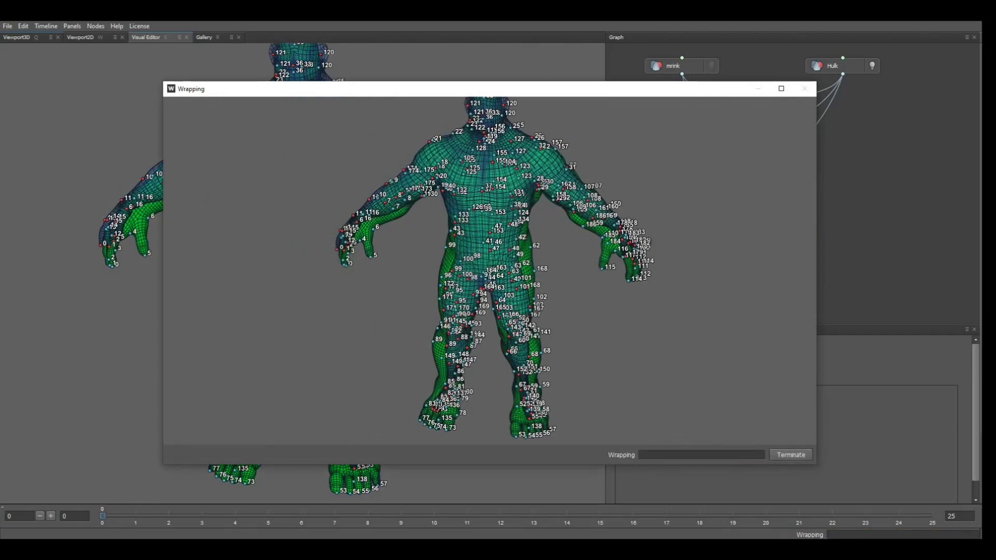
Examine how the mesh conforms to the Hulk's torso, hand and legs while the wrapping computes.
{"action": "scroll", "coordinate": [490, 270], "scroll_direction": "up", "scroll_amount": 3}
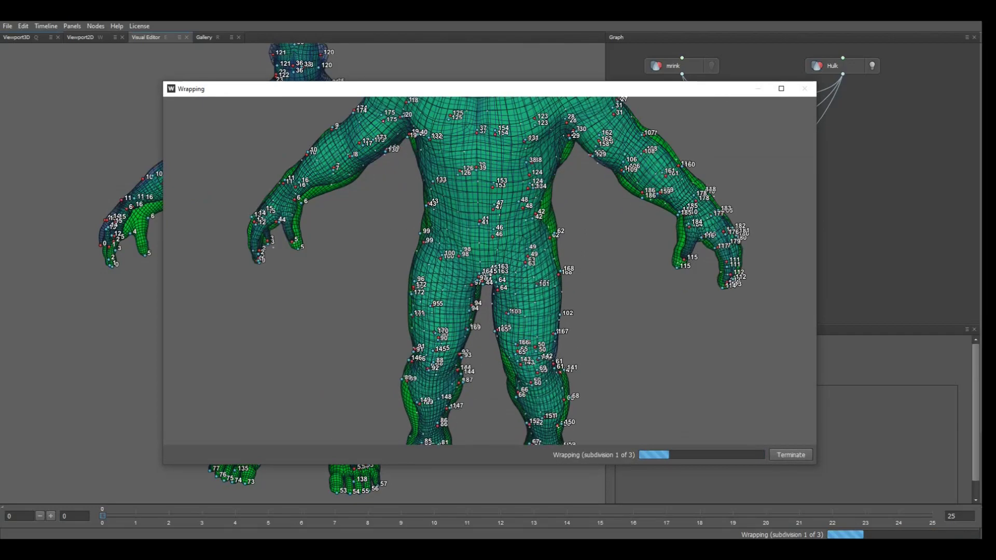
{"action": "scroll", "coordinate": [490, 270], "scroll_direction": "up", "scroll_amount": 3}
{"action": "middle_click_drag", "start_coordinate": [643, 269], "coordinate": [353, 265]}
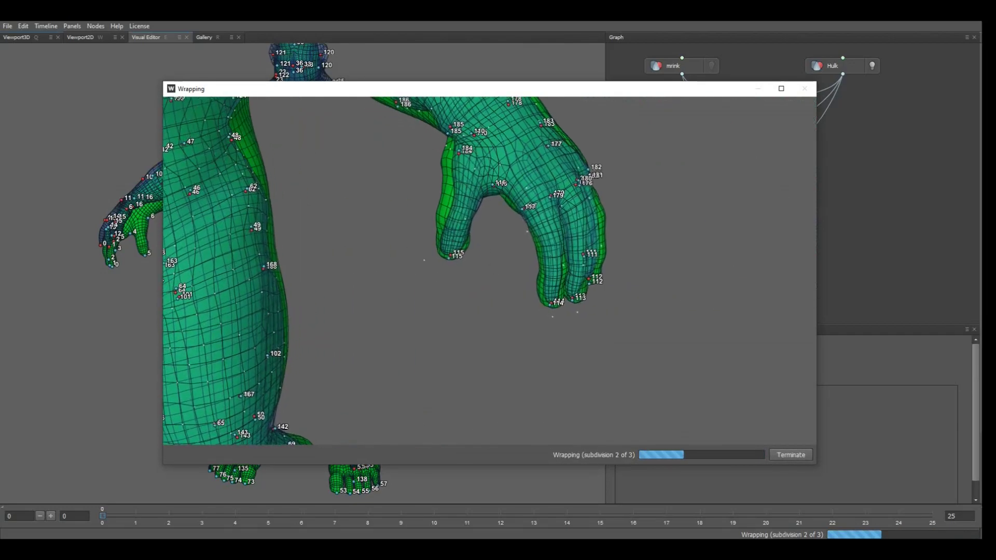
{"action": "scroll", "coordinate": [466, 251], "scroll_direction": "up", "scroll_amount": 2}
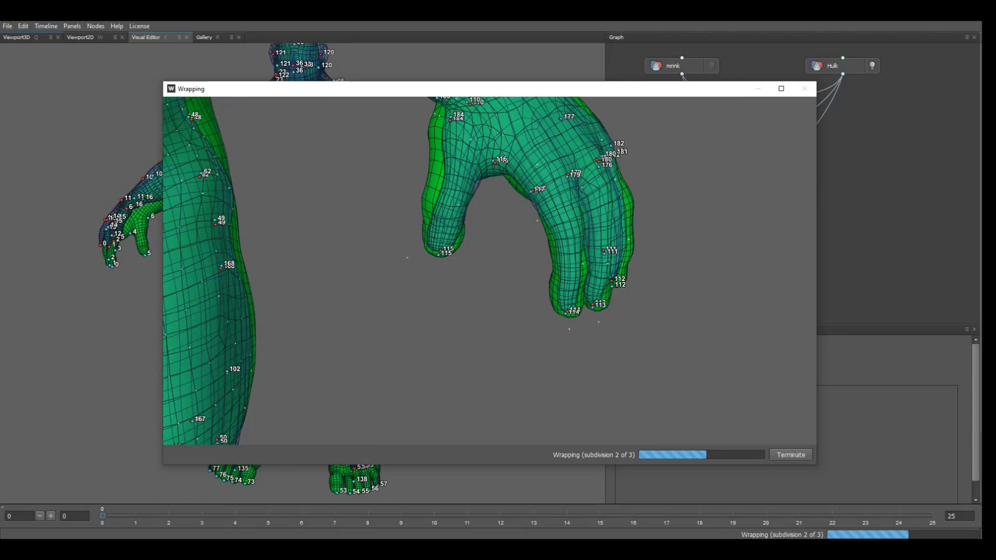
{"action": "scroll", "coordinate": [467, 251], "scroll_direction": "down", "scroll_amount": 7}
{"action": "middle_click_drag", "start_coordinate": [467, 251], "coordinate": [574, 145]}
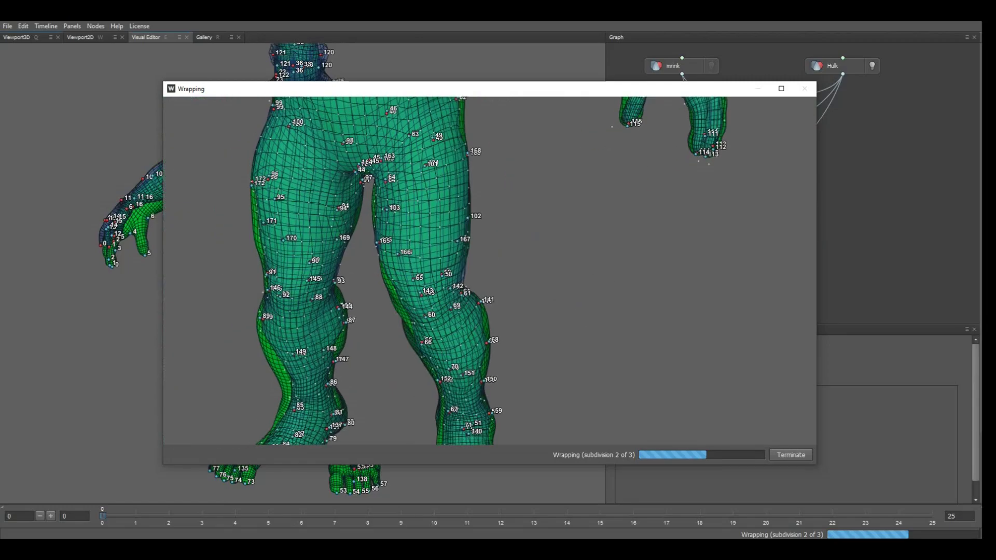
{"action": "left_click_drag", "start_coordinate": [574, 249], "coordinate": [446, 249]}
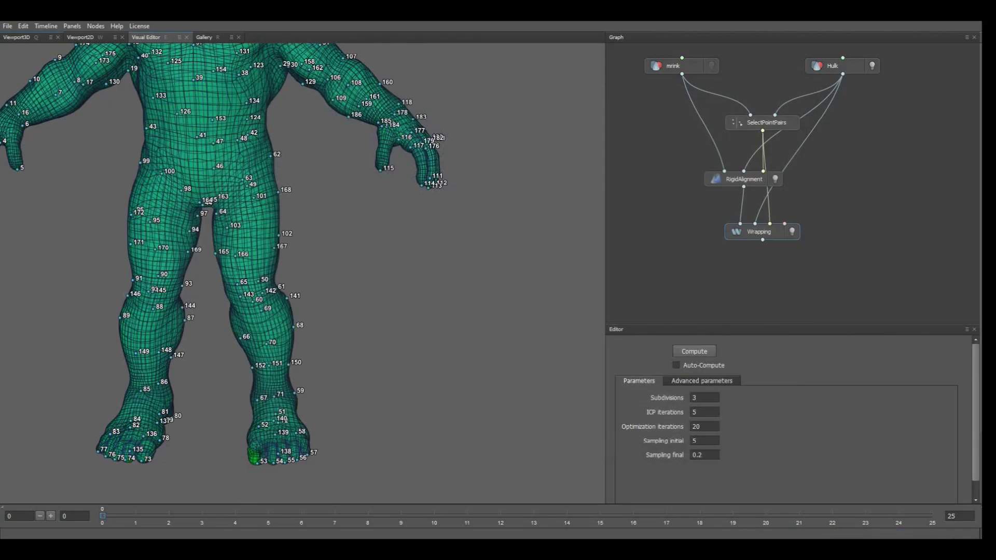
Hide the Hulk and RigidAlignment geometries, leaving only the Wrapping geometry displayed, and shift the Wrapping node slightly down.
{"action": "scroll", "coordinate": [303, 273], "scroll_direction": "down", "scroll_amount": 4}
{"action": "middle_click_drag", "start_coordinate": [290, 233], "coordinate": [323, 276], "text": "alt"}
{"action": "mouse_move", "coordinate": [323, 276]}
{"action": "left_mouse_down", "text": "alt"}
{"action": "mouse_move", "coordinate": [223, 282]}
{"action": "mouse_move", "coordinate": [343, 280]}
{"action": "left_mouse_up", "text": "alt"}
{"action": "left_click", "coordinate": [872, 66]}
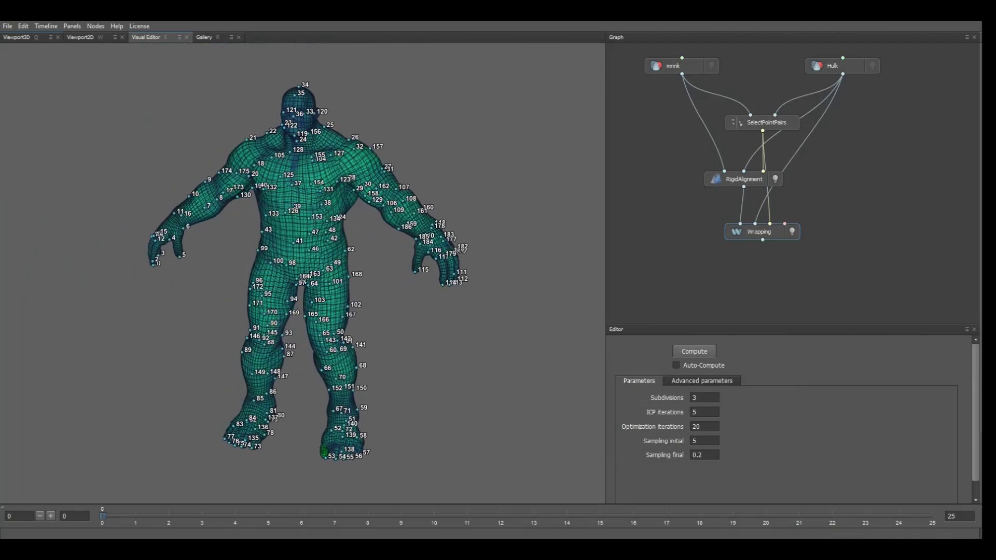
{"action": "left_click", "coordinate": [775, 179]}
{"action": "left_click_drag", "start_coordinate": [759, 232], "coordinate": [759, 237]}
Examine the wrapped mesh's topology around the torso, arms and back.
{"action": "scroll", "coordinate": [302, 272], "scroll_direction": "up", "scroll_amount": 2}
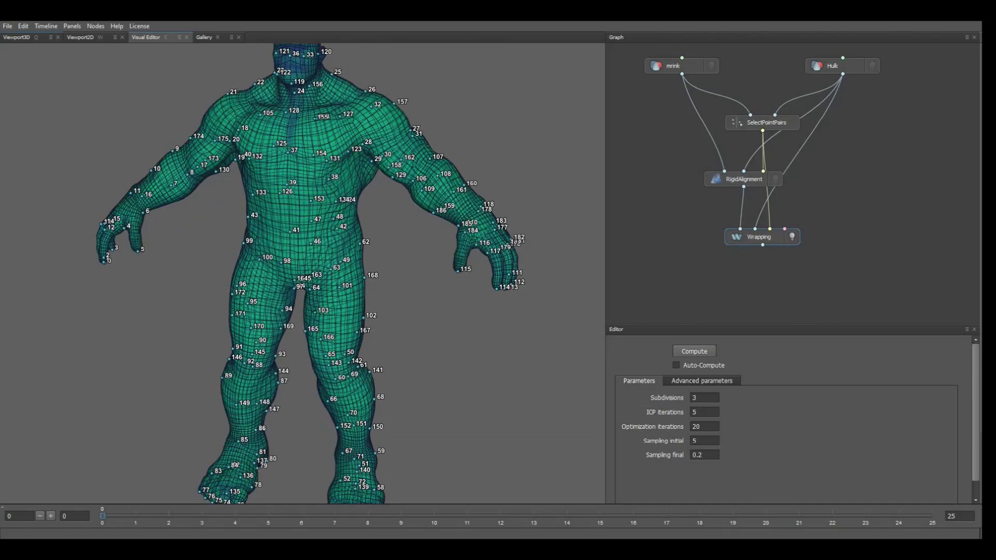
{"action": "left_click_drag", "start_coordinate": [301, 272], "coordinate": [301, 296]}
{"action": "middle_click_drag", "start_coordinate": [301, 296], "coordinate": [299, 270]}
{"action": "scroll", "coordinate": [301, 273], "scroll_direction": "up", "scroll_amount": 2}
{"action": "left_click_drag", "start_coordinate": [322, 272], "coordinate": [140, 280]}
{"action": "scroll", "coordinate": [207, 272], "scroll_direction": "up", "scroll_amount": 3}
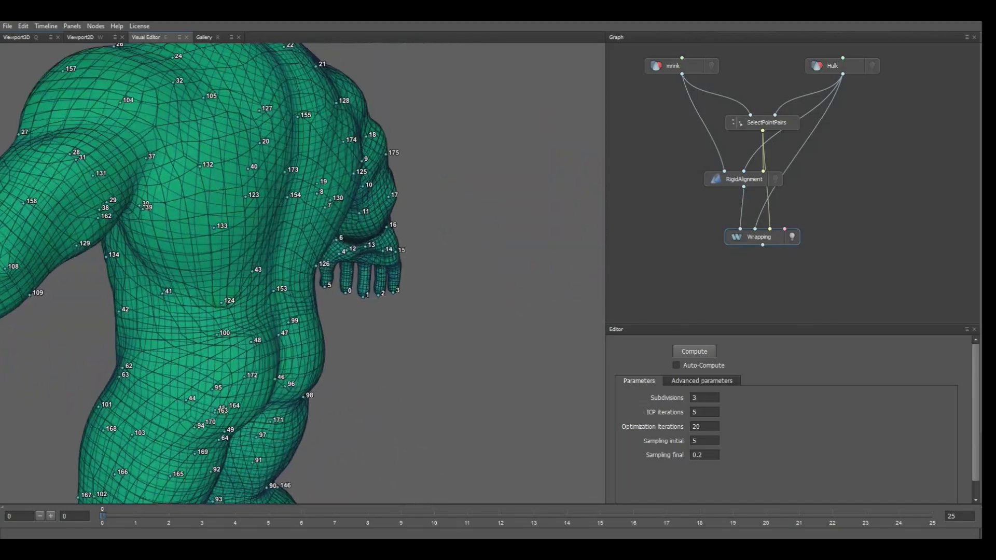
{"action": "left_click_drag", "start_coordinate": [446, 272], "coordinate": [177, 275]}
{"action": "scroll", "coordinate": [280, 272], "scroll_direction": "down", "scroll_amount": 2}
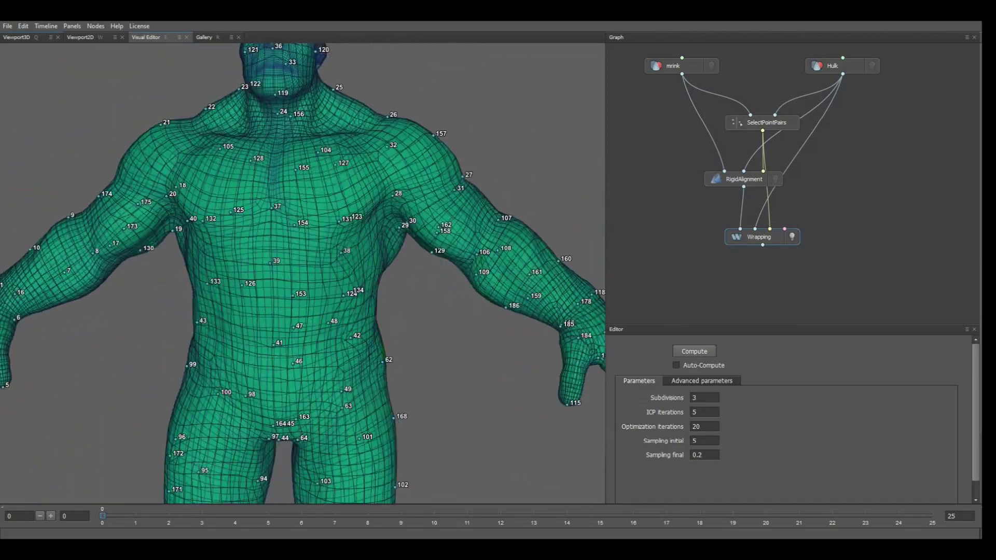
{"action": "left_click_drag", "start_coordinate": [322, 272], "coordinate": [312, 272]}
{"action": "middle_click_drag", "start_coordinate": [312, 272], "coordinate": [219, 246]}
Examine the wrapped mesh around the lower legs, feet and toes for poorly fitting areas.
{"action": "middle_click_drag", "start_coordinate": [260, 466], "coordinate": [295, 62]}
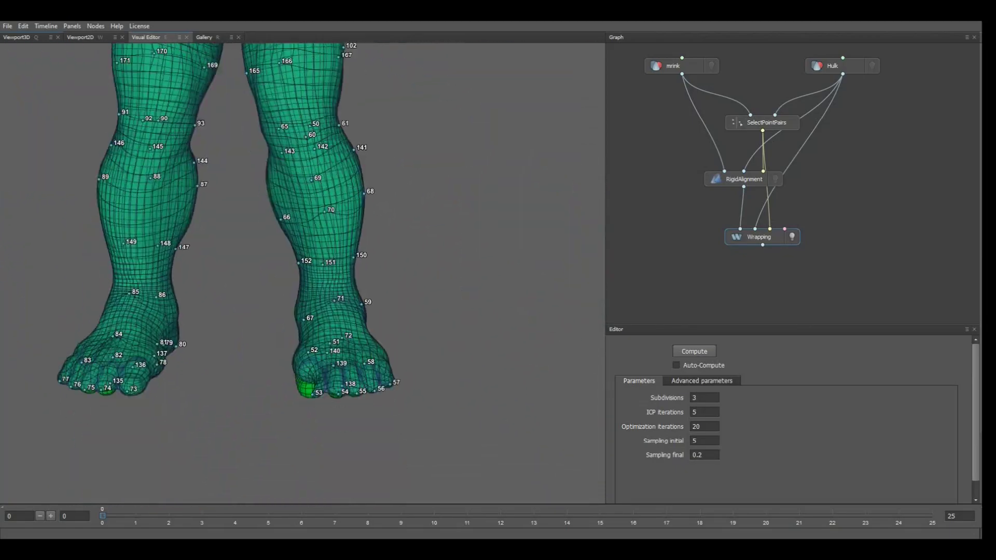
{"action": "scroll", "coordinate": [301, 272], "scroll_direction": "up", "scroll_amount": 2}
{"action": "mouse_move", "coordinate": [296, 273]}
{"action": "left_mouse_down"}
{"action": "mouse_move", "coordinate": [327, 274]}
{"action": "mouse_move", "coordinate": [295, 272]}
{"action": "left_mouse_up"}
{"action": "middle_click_drag", "start_coordinate": [301, 415], "coordinate": [327, 244]}
{"action": "scroll", "coordinate": [321, 259], "scroll_direction": "up", "scroll_amount": 2}
{"action": "mouse_move", "coordinate": [332, 270]}
{"action": "left_mouse_down"}
{"action": "mouse_move", "coordinate": [274, 283]}
{"action": "mouse_move", "coordinate": [316, 275]}
{"action": "mouse_move", "coordinate": [337, 207]}
{"action": "mouse_move", "coordinate": [311, 285]}
{"action": "mouse_move", "coordinate": [362, 285]}
{"action": "mouse_move", "coordinate": [290, 282]}
{"action": "mouse_move", "coordinate": [314, 270]}
{"action": "left_mouse_up"}
{"action": "scroll", "coordinate": [322, 249], "scroll_direction": "down", "scroll_amount": 2}
{"action": "scroll", "coordinate": [314, 269], "scroll_direction": "down", "scroll_amount": 2}
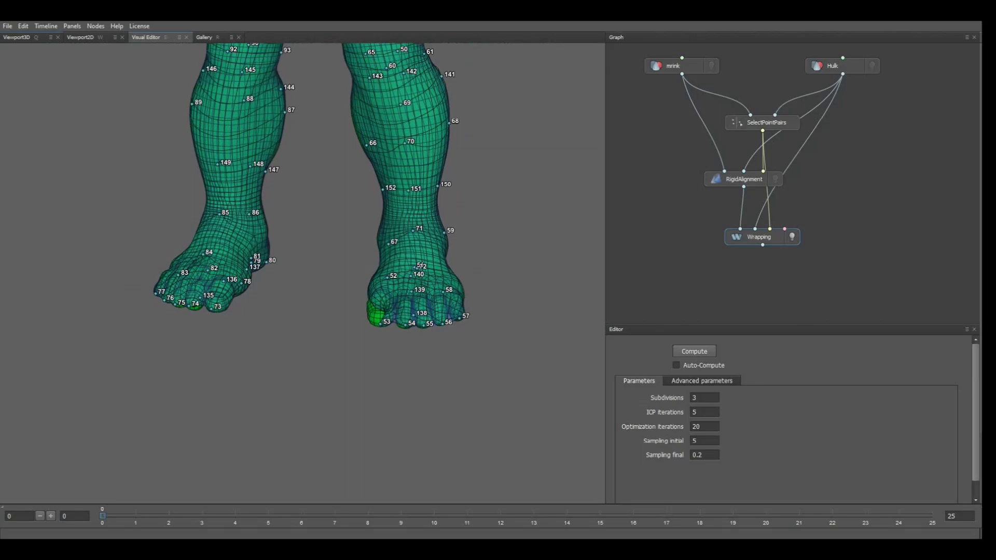
{"action": "mouse_move", "coordinate": [313, 269]}
{"action": "left_mouse_down"}
{"action": "mouse_move", "coordinate": [323, 327]}
{"action": "mouse_move", "coordinate": [319, 282]}
{"action": "left_mouse_up"}
{"action": "scroll", "coordinate": [322, 326], "scroll_direction": "down", "scroll_amount": 3}
{"action": "scroll", "coordinate": [319, 295], "scroll_direction": "down", "scroll_amount": 3}
Add a Brush node below Wrapping and connect the Wrapping output to its first geometry input.
{"action": "middle_click_drag", "start_coordinate": [793, 275], "coordinate": [776, 244]}
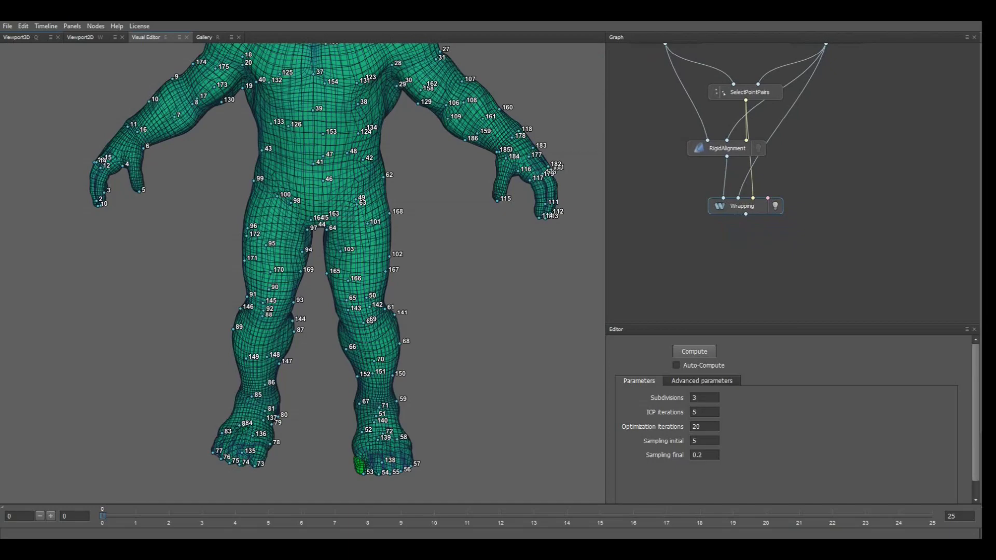
{"action": "key", "text": "Tab"}
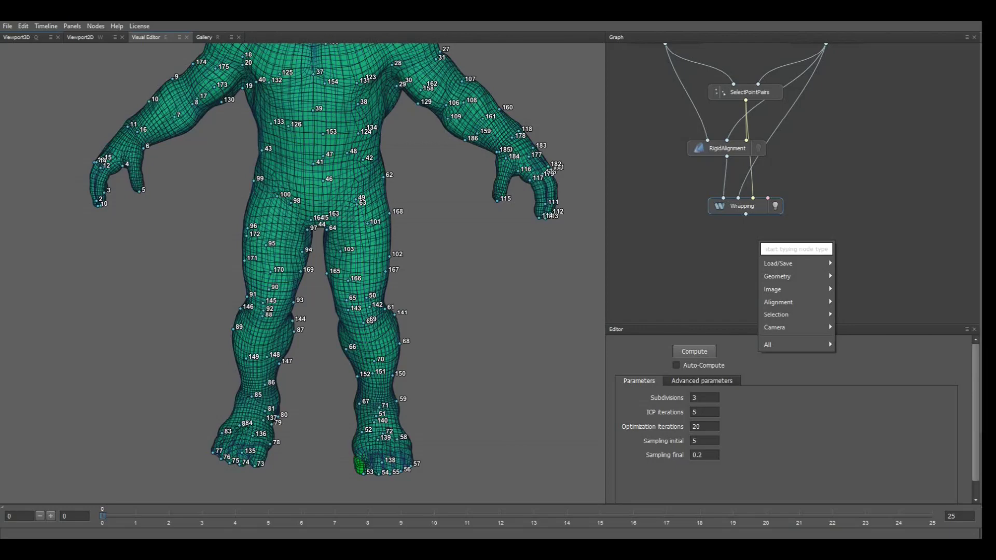
{"action": "type", "text": "brush"}
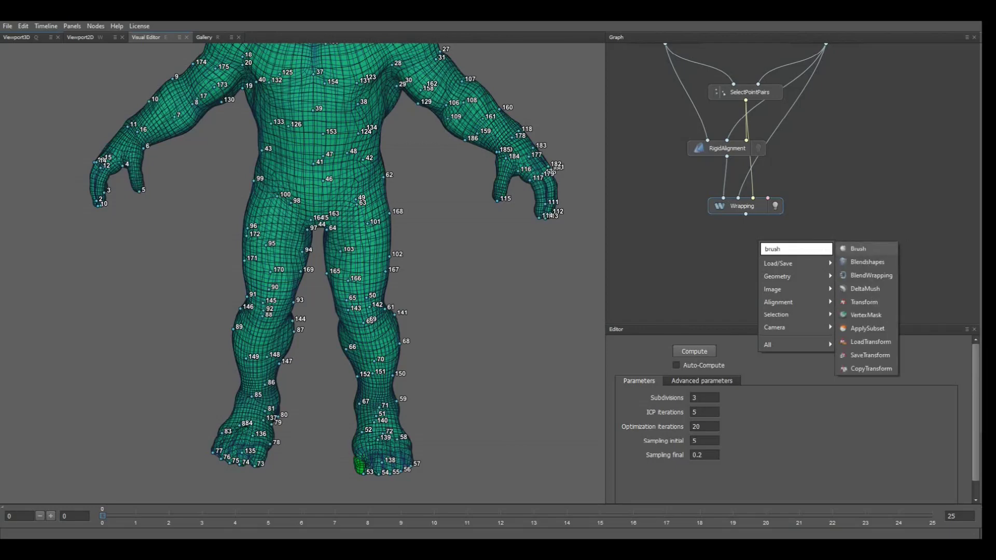
{"action": "key", "text": "Return"}
{"action": "mouse_move", "coordinate": [759, 242]}
{"action": "left_mouse_down"}
{"action": "mouse_move", "coordinate": [809, 275]}
{"action": "mouse_move", "coordinate": [794, 265]}
{"action": "left_mouse_up"}
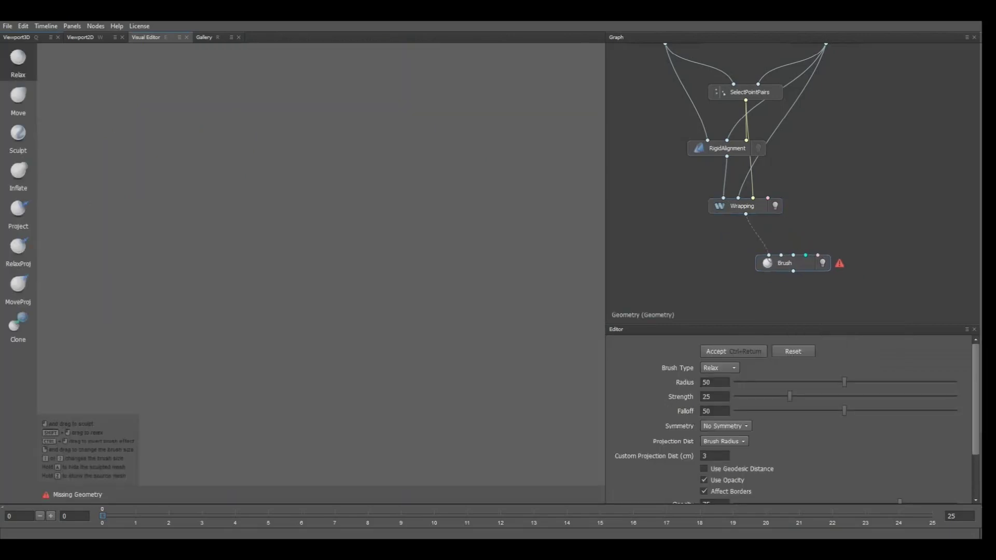
{"action": "left_click_drag", "start_coordinate": [746, 214], "coordinate": [768, 255]}
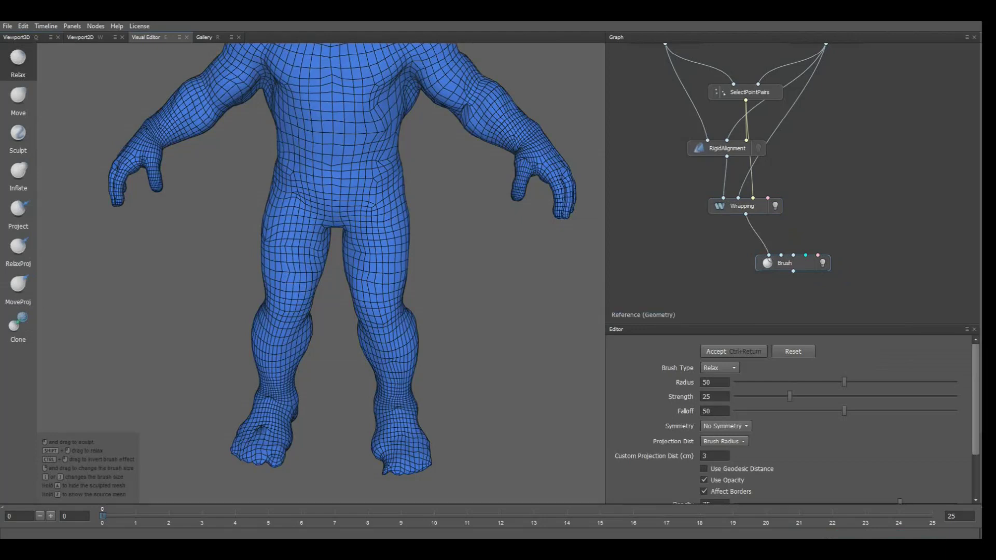
Connect the Hulk geometry to the Reference input of the Brush node.
{"action": "middle_click_drag", "start_coordinate": [793, 234], "coordinate": [771, 285]}
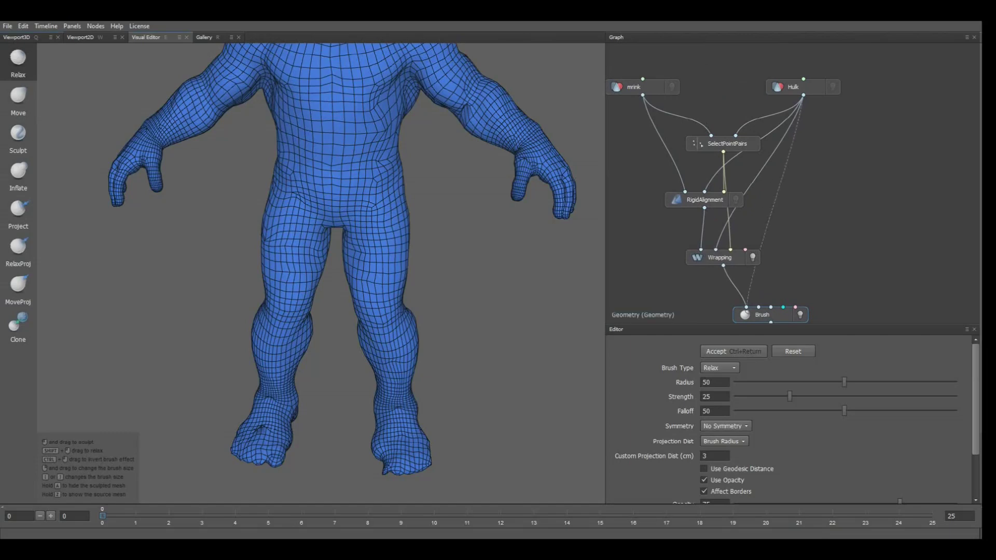
{"action": "left_click_drag", "start_coordinate": [745, 307], "coordinate": [763, 309]}
{"action": "middle_click_drag", "start_coordinate": [793, 269], "coordinate": [813, 232]}
Choose the Project brush and project the wrapped mesh's thigh onto the Hulk reference, inspecting the calves from behind.
{"action": "mouse_move", "coordinate": [377, 213]}
{"action": "middle_mouse_down"}
{"action": "mouse_move", "coordinate": [366, 275]}
{"action": "mouse_move", "coordinate": [350, 300]}
{"action": "mouse_move", "coordinate": [364, 246]}
{"action": "middle_mouse_up"}
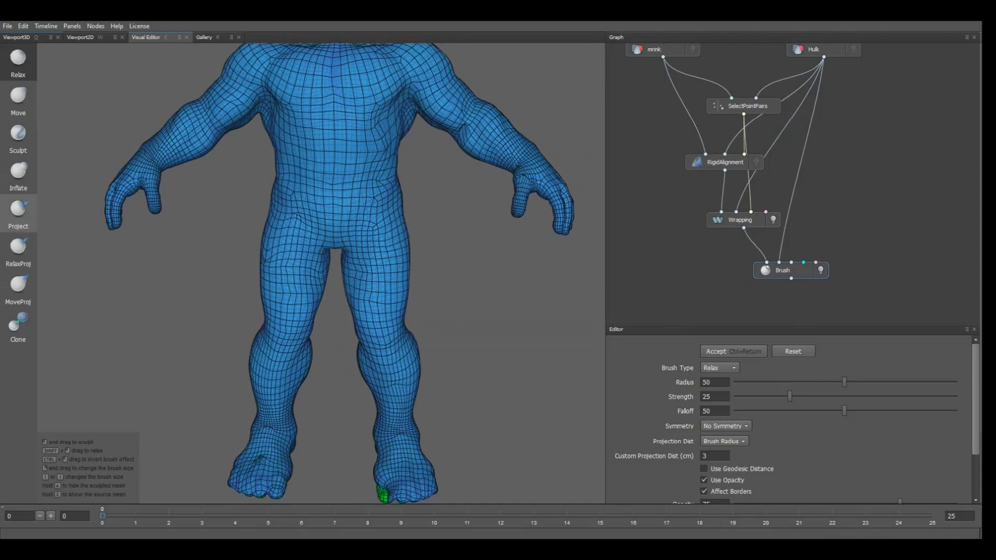
{"action": "left_click", "coordinate": [19, 212]}
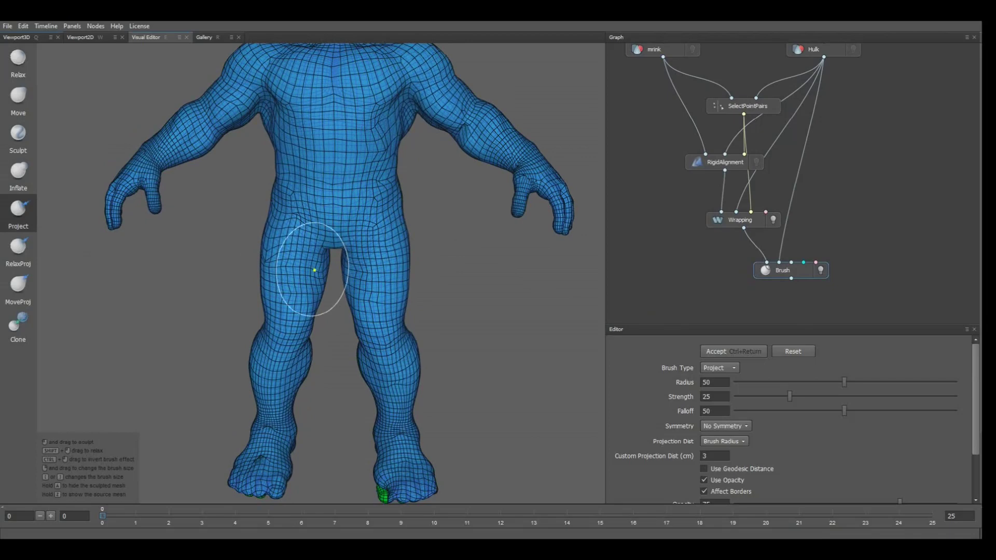
{"action": "scroll", "coordinate": [300, 266], "scroll_direction": "up", "scroll_amount": 5}
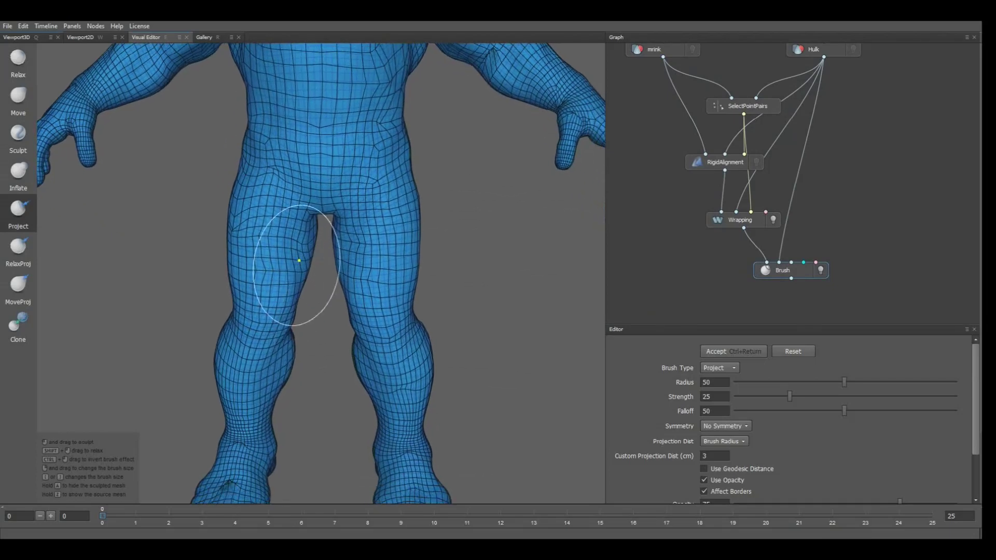
{"action": "left_click_drag", "start_coordinate": [265, 270], "coordinate": [280, 303]}
{"action": "middle_click_drag", "start_coordinate": [280, 303], "coordinate": [274, 213], "text": "alt"}
{"action": "left_click_drag", "start_coordinate": [275, 212], "coordinate": [151, 241], "text": "alt"}
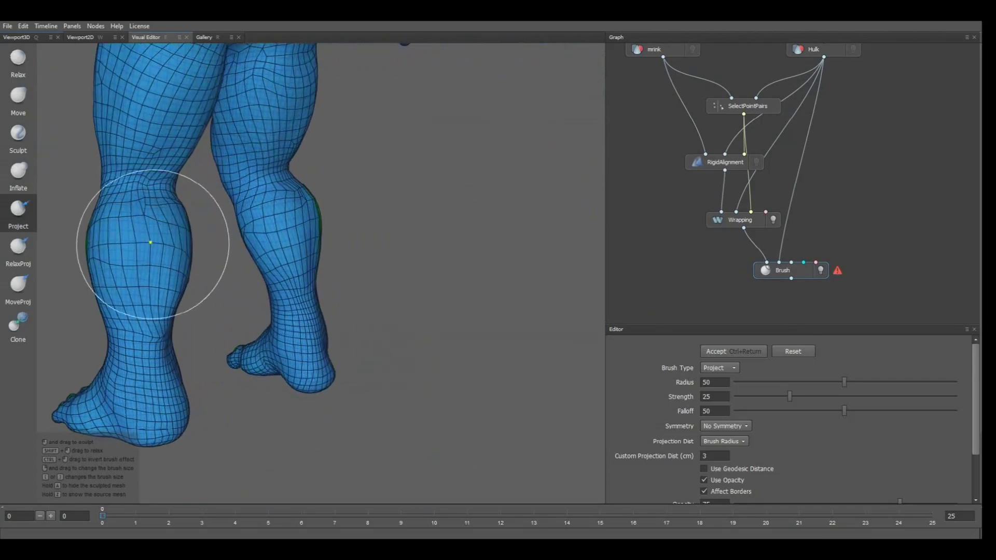
{"action": "middle_click_drag", "start_coordinate": [133, 228], "coordinate": [136, 275], "text": "alt"}
{"action": "left_click_drag", "start_coordinate": [332, 275], "coordinate": [306, 280], "text": "alt"}
{"action": "middle_click_drag", "start_coordinate": [306, 280], "coordinate": [264, 242], "text": "alt"}
{"action": "scroll", "coordinate": [318, 367], "scroll_direction": "up", "scroll_amount": 4}
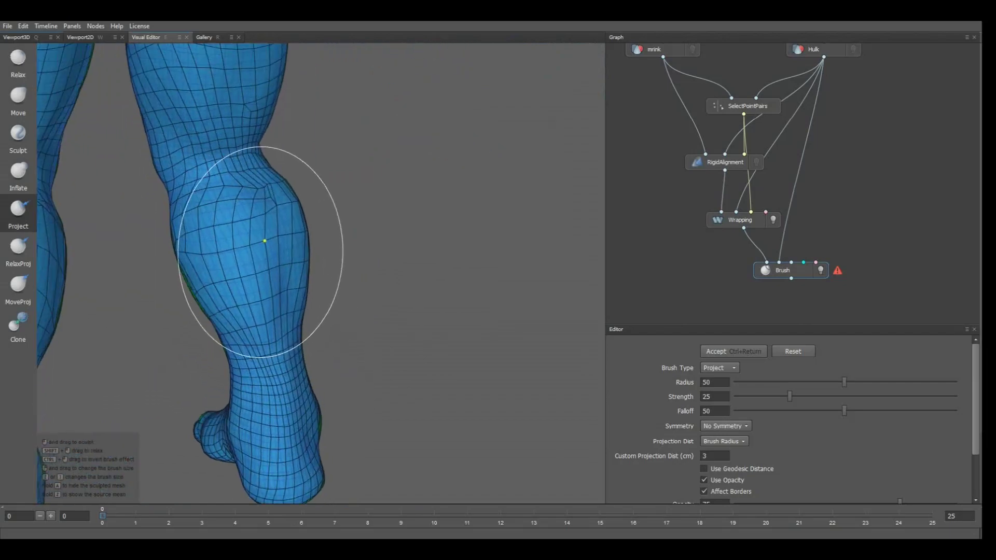
{"action": "left_click_drag", "start_coordinate": [265, 242], "coordinate": [243, 229], "text": "alt"}
{"action": "left_click_drag", "start_coordinate": [213, 267], "coordinate": [190, 291], "text": "alt"}
{"action": "left_click_drag", "start_coordinate": [189, 291], "coordinate": [301, 306], "text": "alt"}
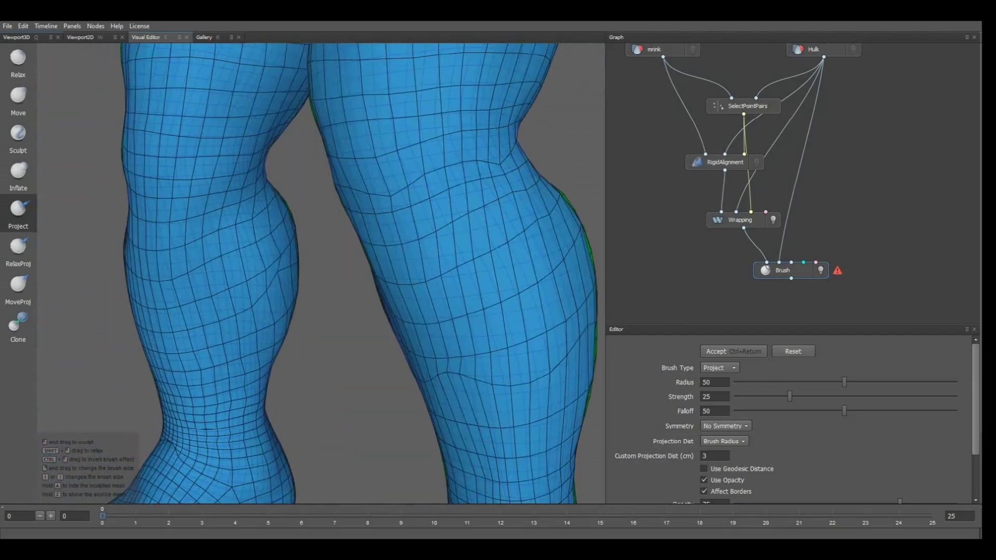
Project the lower legs and feet onto the Hulk reference with the Project brush, and reduce the brush radius to 28.
{"action": "scroll", "coordinate": [290, 331], "scroll_direction": "down", "scroll_amount": 4}
{"action": "middle_click_drag", "start_coordinate": [249, 394], "coordinate": [264, 276], "text": "alt"}
{"action": "left_click_drag", "start_coordinate": [264, 276], "coordinate": [290, 290], "text": "alt"}
{"action": "left_click_drag", "start_coordinate": [229, 265], "coordinate": [220, 303]}
{"action": "scroll", "coordinate": [219, 302], "scroll_direction": "up", "scroll_amount": 2}
{"action": "middle_click_drag", "start_coordinate": [220, 270], "coordinate": [266, 289], "text": "alt"}
{"action": "left_click_drag", "start_coordinate": [266, 288], "coordinate": [269, 337]}
{"action": "left_click_drag", "start_coordinate": [270, 337], "coordinate": [293, 334], "text": "alt"}
{"action": "middle_click_drag", "start_coordinate": [293, 384], "coordinate": [280, 324], "text": "alt"}
{"action": "scroll", "coordinate": [280, 324], "scroll_direction": "up", "scroll_amount": 2}
{"action": "left_click_drag", "start_coordinate": [277, 322], "coordinate": [291, 329], "text": "alt"}
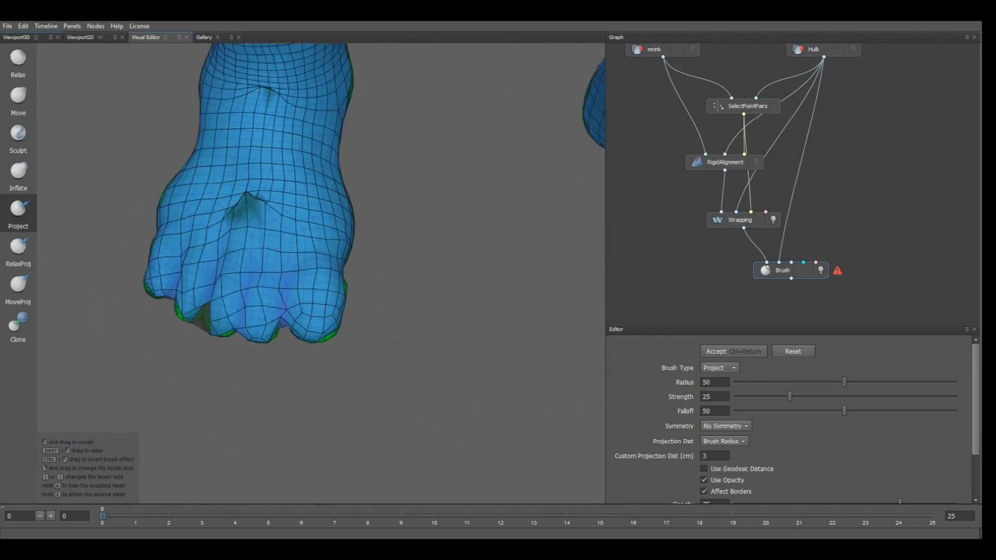
{"action": "scroll", "coordinate": [249, 337], "scroll_direction": "down", "scroll_amount": 3}
{"action": "left_click_drag", "start_coordinate": [473, 308], "coordinate": [472, 325]}
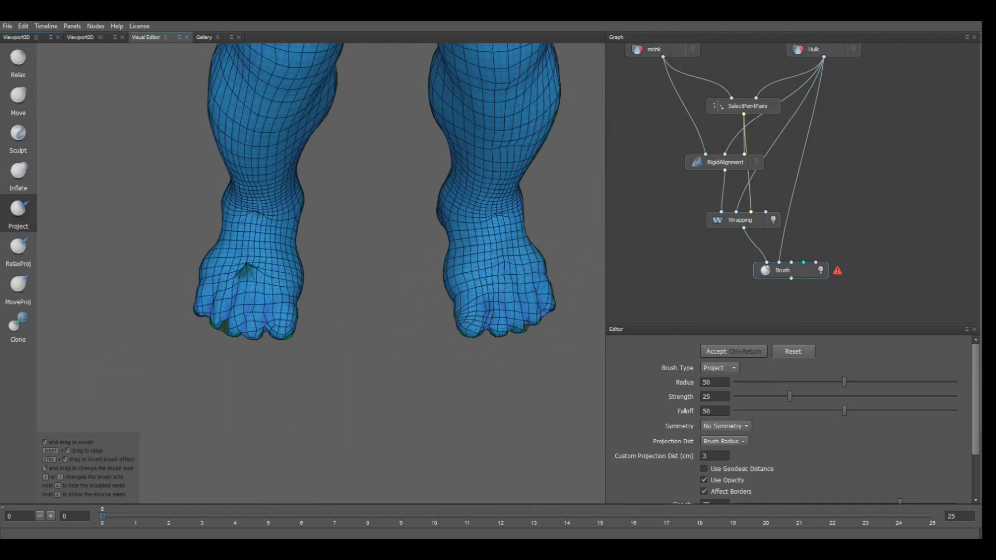
{"action": "middle_click_drag", "start_coordinate": [465, 256], "coordinate": [406, 378], "text": "alt"}
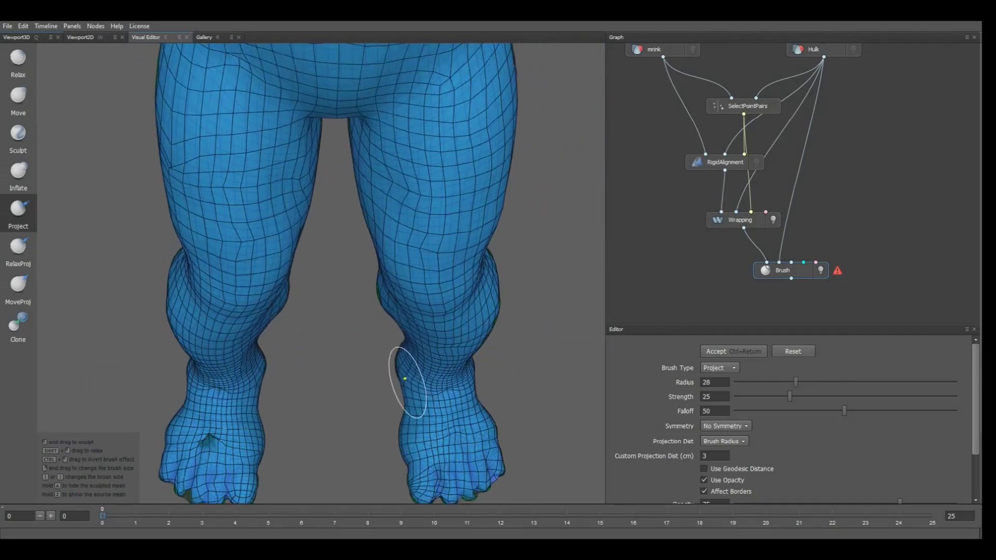
Examine the brushed mesh's back, shoulders, arms, hands and chest from all sides.
{"action": "scroll", "coordinate": [407, 378], "scroll_direction": "down", "scroll_amount": 4}
{"action": "mouse_move", "coordinate": [382, 255]}
{"action": "left_mouse_down", "text": "alt"}
{"action": "mouse_move", "coordinate": [390, 291]}
{"action": "mouse_move", "coordinate": [492, 291]}
{"action": "left_mouse_up", "text": "alt"}
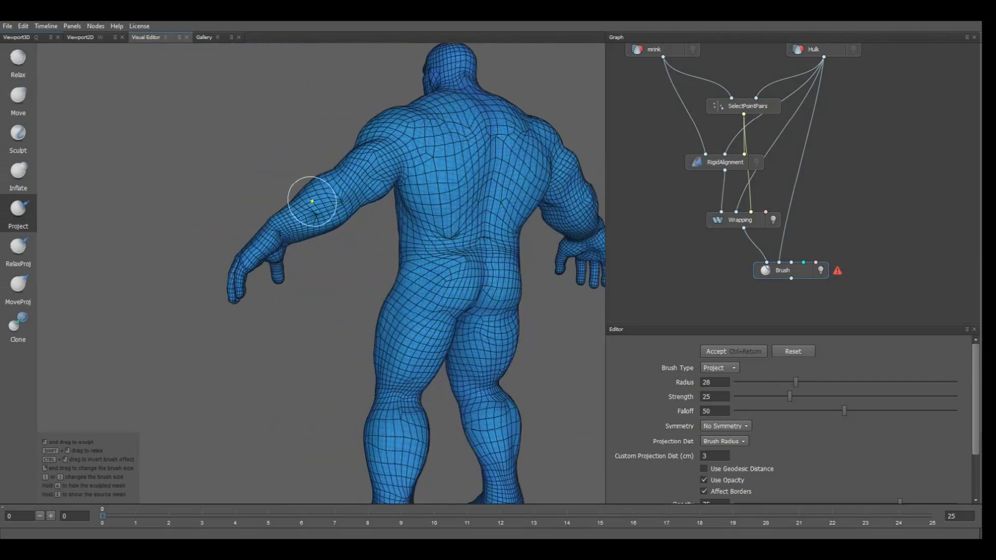
{"action": "mouse_move", "coordinate": [467, 251]}
{"action": "left_mouse_down", "text": "alt"}
{"action": "mouse_move", "coordinate": [405, 256]}
{"action": "mouse_move", "coordinate": [423, 224]}
{"action": "left_mouse_up", "text": "alt"}
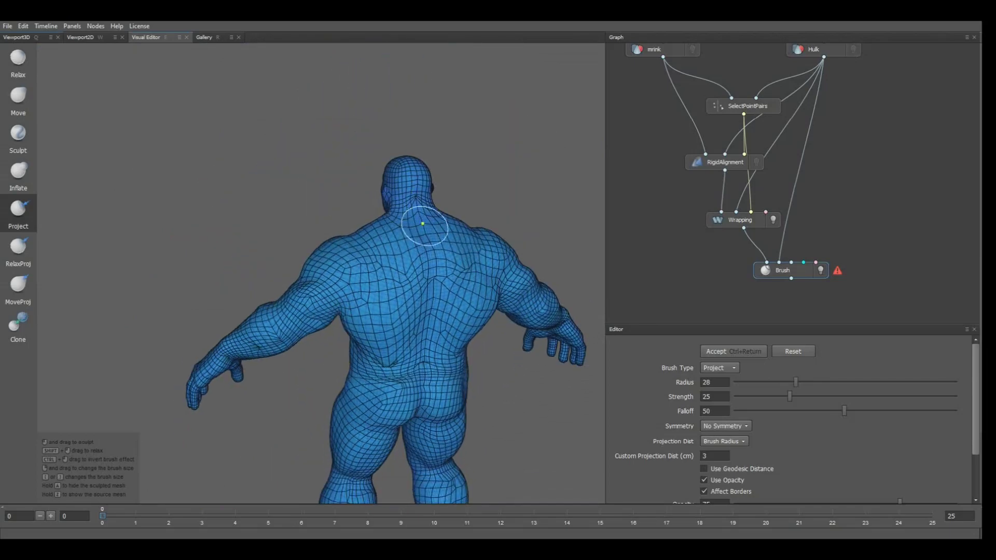
{"action": "mouse_move", "coordinate": [555, 305]}
{"action": "left_mouse_down", "text": "alt"}
{"action": "mouse_move", "coordinate": [517, 295]}
{"action": "mouse_move", "coordinate": [469, 311]}
{"action": "left_mouse_up", "text": "alt"}
{"action": "middle_click_drag", "start_coordinate": [469, 311], "coordinate": [297, 266], "text": "alt"}
{"action": "scroll", "coordinate": [298, 266], "scroll_direction": "up", "scroll_amount": 2}
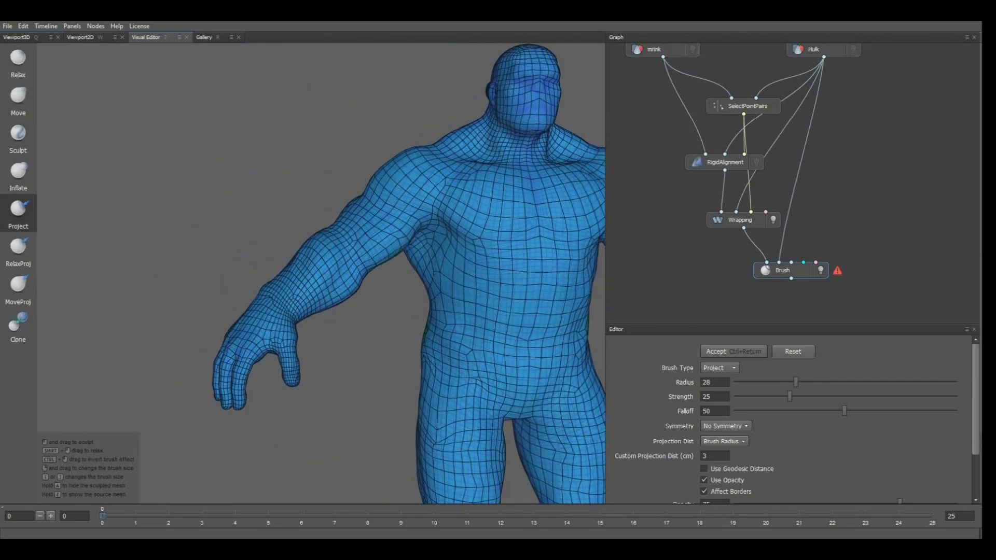
{"action": "mouse_move", "coordinate": [310, 291]}
{"action": "left_mouse_down", "text": "alt"}
{"action": "mouse_move", "coordinate": [262, 322]}
{"action": "mouse_move", "coordinate": [196, 266]}
{"action": "left_mouse_up", "text": "alt"}
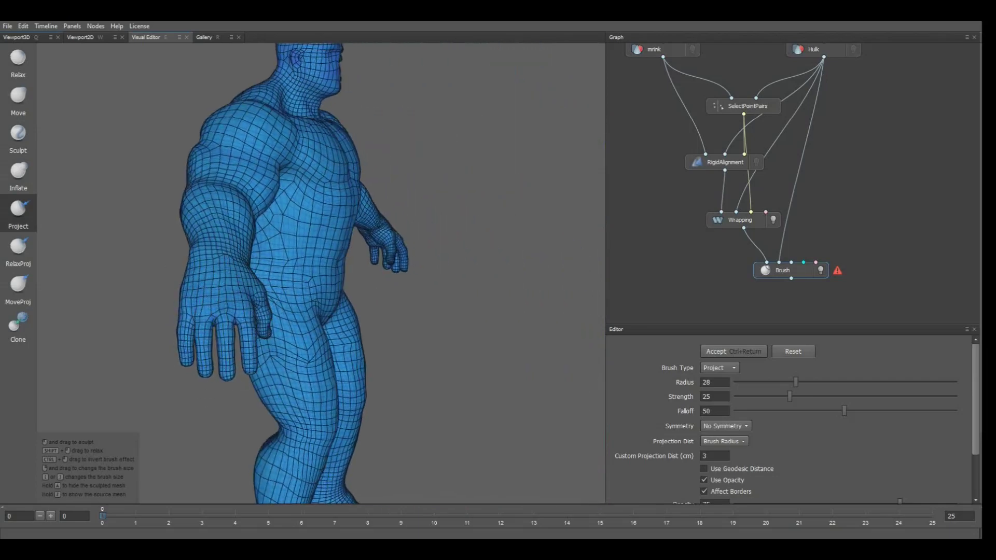
{"action": "left_click_drag", "start_coordinate": [498, 270], "coordinate": [404, 283], "text": "alt"}
{"action": "scroll", "coordinate": [405, 290], "scroll_direction": "down", "scroll_amount": 3}
{"action": "mouse_move", "coordinate": [405, 291]}
{"action": "middle_mouse_down", "text": "alt"}
{"action": "mouse_move", "coordinate": [337, 293]}
{"action": "mouse_move", "coordinate": [346, 291]}
{"action": "middle_mouse_up", "text": "alt"}
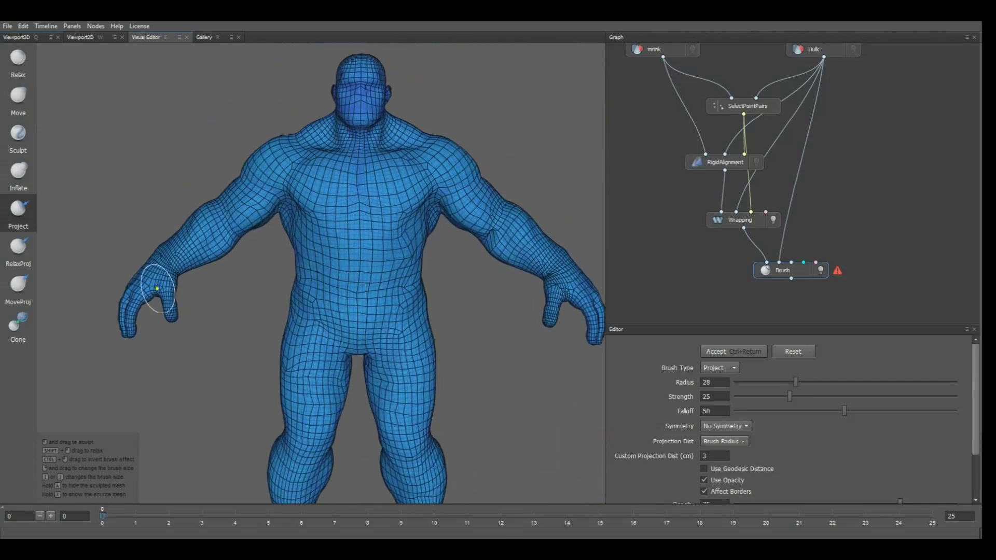
Switch to the RelaxProj brush and relax the mesh over the torso and legs while projecting it onto the Hulk.
{"action": "left_click", "coordinate": [18, 247]}
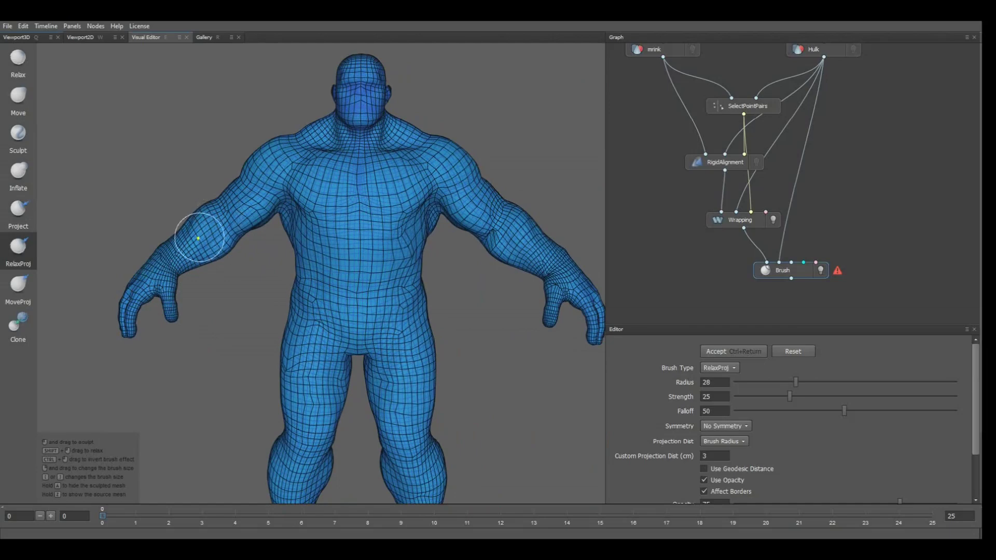
{"action": "mouse_move", "coordinate": [359, 194]}
{"action": "left_mouse_down"}
{"action": "mouse_move", "coordinate": [409, 255]}
{"action": "mouse_move", "coordinate": [406, 284]}
{"action": "mouse_move", "coordinate": [389, 203]}
{"action": "mouse_move", "coordinate": [392, 264]}
{"action": "mouse_move", "coordinate": [340, 314]}
{"action": "left_mouse_up"}
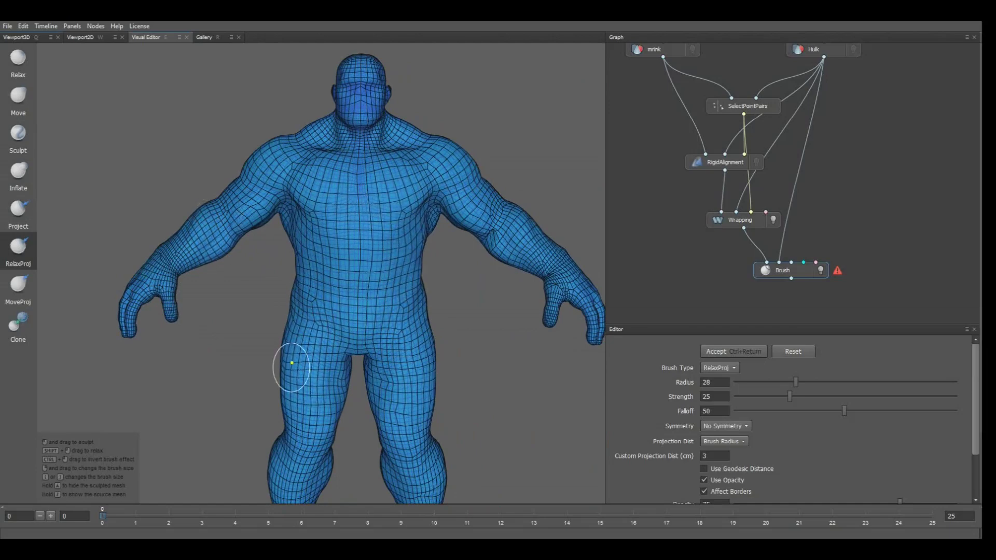
{"action": "middle_click_drag", "start_coordinate": [295, 377], "coordinate": [311, 262], "text": "alt"}
{"action": "scroll", "coordinate": [313, 262], "scroll_direction": "up", "scroll_amount": 4}
{"action": "mouse_move", "coordinate": [467, 259]}
{"action": "left_mouse_down"}
{"action": "mouse_move", "coordinate": [442, 289]}
{"action": "mouse_move", "coordinate": [491, 356]}
{"action": "mouse_move", "coordinate": [486, 436]}
{"action": "left_mouse_up"}
Relax and project the mesh over the right shin, ankle and top of the foot onto the Hulk with RelaxProj.
{"action": "middle_click_drag", "start_coordinate": [311, 464], "coordinate": [308, 267], "text": "alt"}
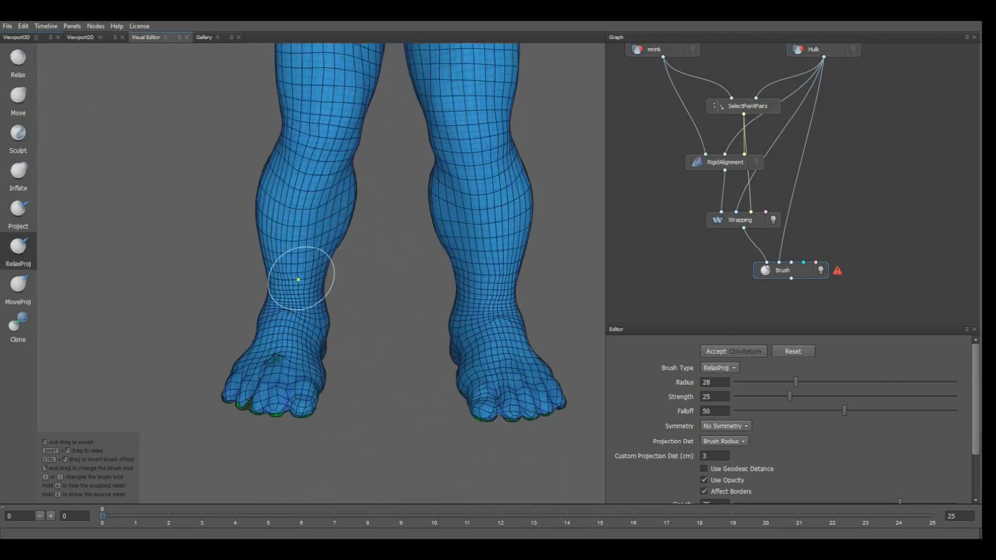
{"action": "mouse_move", "coordinate": [297, 280]}
{"action": "left_mouse_down"}
{"action": "mouse_move", "coordinate": [260, 404]}
{"action": "mouse_move", "coordinate": [228, 396]}
{"action": "left_mouse_up"}
{"action": "scroll", "coordinate": [298, 362], "scroll_direction": "up", "scroll_amount": 4}
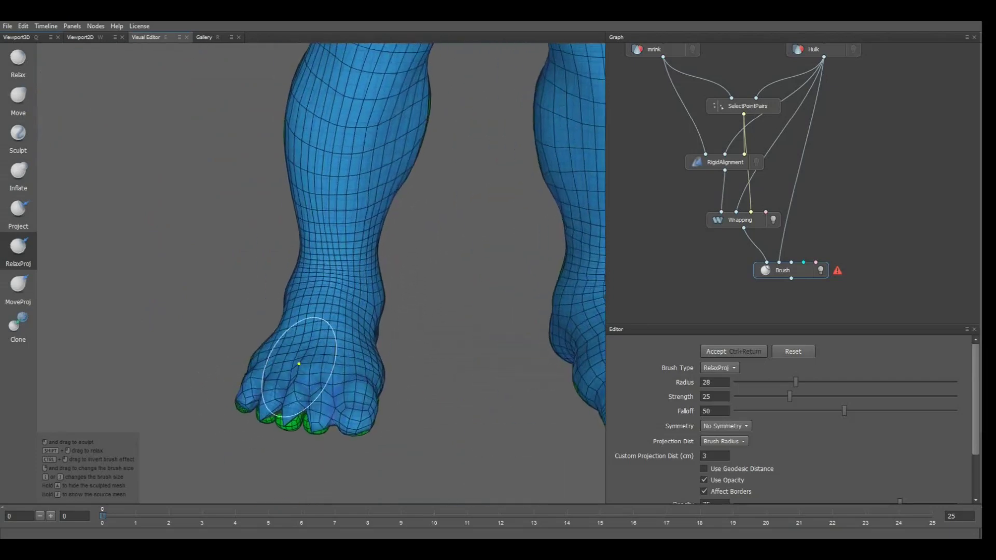
{"action": "left_click_drag", "start_coordinate": [297, 362], "coordinate": [309, 388]}
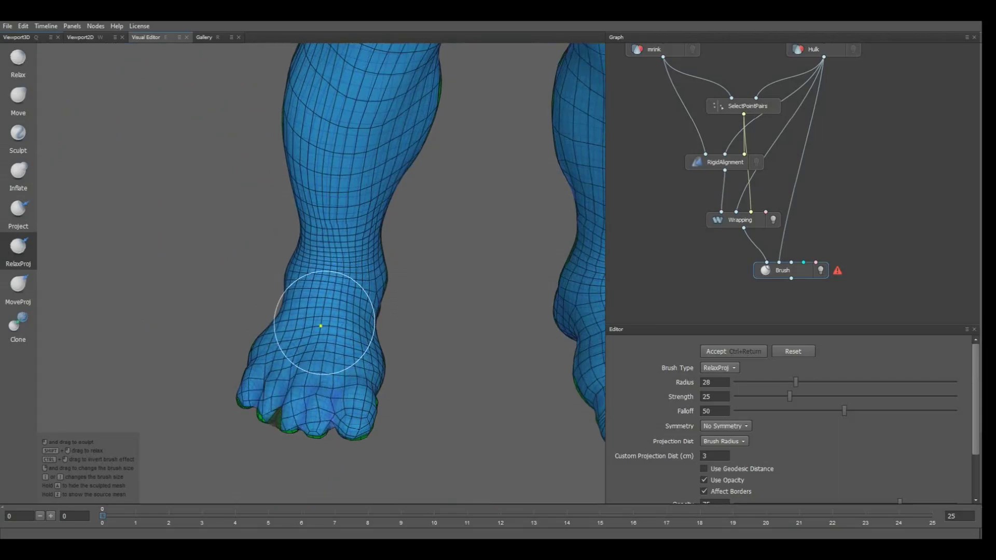
Relax and project the backs of both calves and thighs onto the Hulk with RelaxProj.
{"action": "left_click_drag", "start_coordinate": [343, 170], "coordinate": [122, 218], "text": "alt"}
{"action": "scroll", "coordinate": [259, 228], "scroll_direction": "down", "scroll_amount": 3}
{"action": "middle_click_drag", "start_coordinate": [282, 230], "coordinate": [327, 257], "text": "alt"}
{"action": "mouse_move", "coordinate": [182, 243]}
{"action": "left_mouse_down"}
{"action": "mouse_move", "coordinate": [182, 293]}
{"action": "mouse_move", "coordinate": [203, 314]}
{"action": "left_mouse_up"}
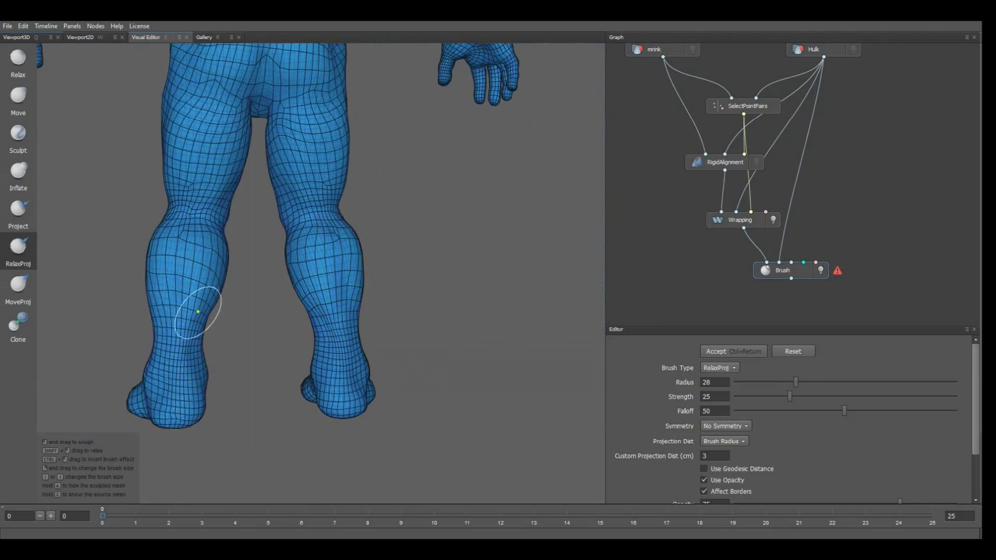
{"action": "middle_click_drag", "start_coordinate": [259, 63], "coordinate": [269, 293], "text": "alt"}
{"action": "mouse_move", "coordinate": [233, 270]}
{"action": "left_mouse_down"}
{"action": "mouse_move", "coordinate": [230, 210]}
{"action": "mouse_move", "coordinate": [289, 122]}
{"action": "mouse_move", "coordinate": [289, 62]}
{"action": "mouse_move", "coordinate": [260, 293]}
{"action": "mouse_move", "coordinate": [232, 353]}
{"action": "left_mouse_up"}
{"action": "left_click_drag", "start_coordinate": [351, 311], "coordinate": [344, 247]}
Smooth the mesh around the left upper arm and armpit from behind with RelaxProj.
{"action": "middle_click_drag", "start_coordinate": [386, 192], "coordinate": [370, 316], "text": "alt"}
{"action": "mouse_move", "coordinate": [420, 311]}
{"action": "left_mouse_down", "text": "alt"}
{"action": "mouse_move", "coordinate": [317, 280]}
{"action": "mouse_move", "coordinate": [290, 220]}
{"action": "mouse_move", "coordinate": [367, 355]}
{"action": "mouse_move", "coordinate": [438, 391]}
{"action": "mouse_move", "coordinate": [487, 395]}
{"action": "left_mouse_up", "text": "alt"}
{"action": "left_click_drag", "start_coordinate": [266, 371], "coordinate": [363, 299], "text": "alt"}
{"action": "mouse_move", "coordinate": [222, 293]}
{"action": "left_mouse_down"}
{"action": "mouse_move", "coordinate": [196, 323]}
{"action": "mouse_move", "coordinate": [327, 276]}
{"action": "left_mouse_up"}
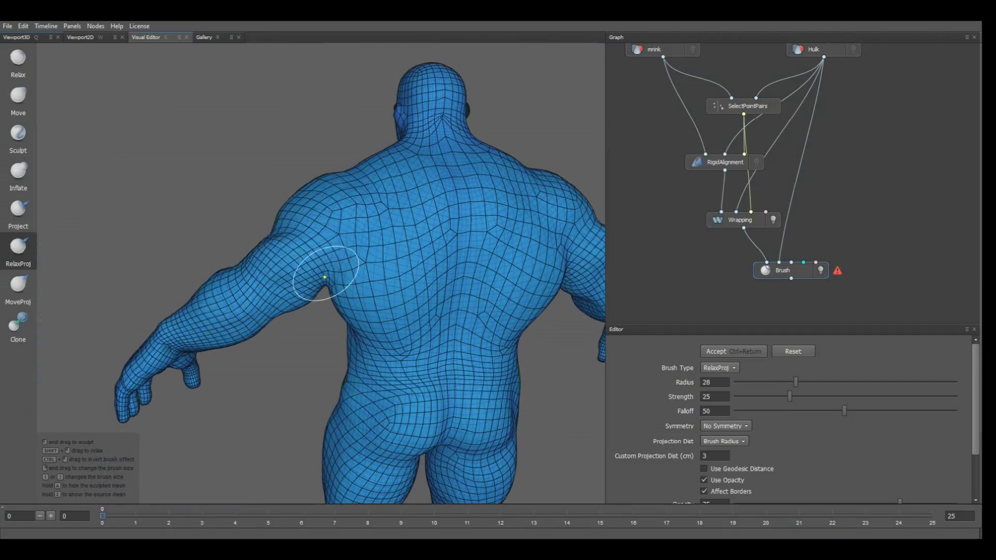
Relax and project the left forearm and wrist onto the Hulk with RelaxProj.
{"action": "left_click_drag", "start_coordinate": [177, 340], "coordinate": [332, 316]}
{"action": "scroll", "coordinate": [176, 328], "scroll_direction": "down", "scroll_amount": 5}
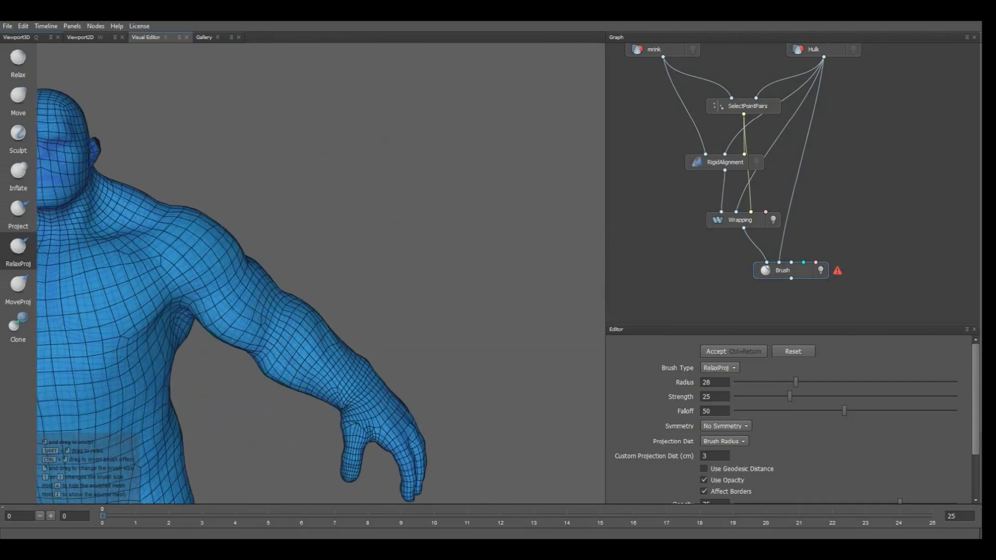
{"action": "left_click_drag", "start_coordinate": [337, 373], "coordinate": [295, 379]}
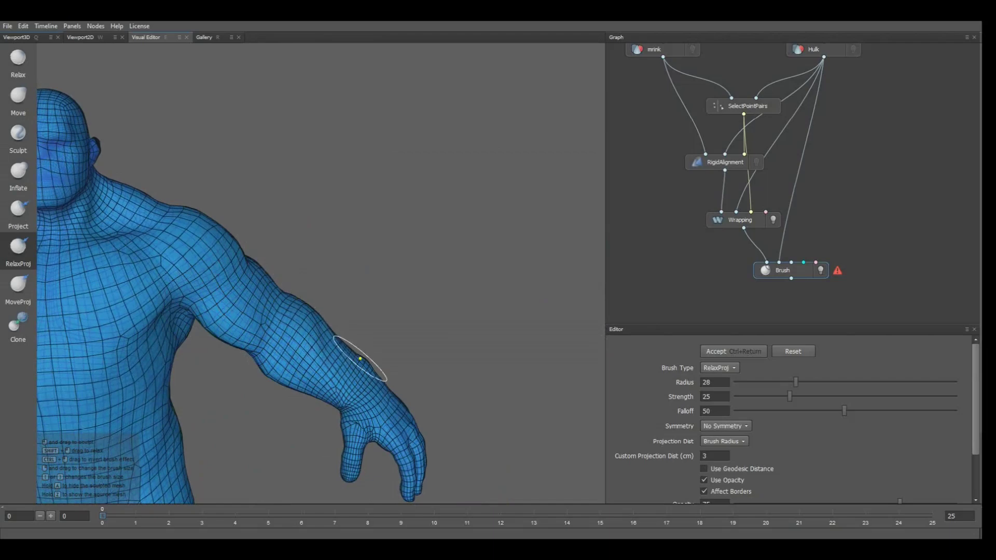
{"action": "mouse_move", "coordinate": [341, 404]}
{"action": "left_mouse_down"}
{"action": "mouse_move", "coordinate": [363, 420]}
{"action": "mouse_move", "coordinate": [344, 446]}
{"action": "mouse_move", "coordinate": [373, 437]}
{"action": "mouse_move", "coordinate": [343, 472]}
{"action": "left_mouse_up"}
Examine the relaxed mesh on the head, neck, chest, sides and back from several angles.
{"action": "middle_click_drag", "start_coordinate": [343, 473], "coordinate": [462, 476], "text": "alt"}
{"action": "left_click_drag", "start_coordinate": [265, 392], "coordinate": [354, 305], "text": "alt"}
{"action": "scroll", "coordinate": [333, 187], "scroll_direction": "up", "scroll_amount": 5}
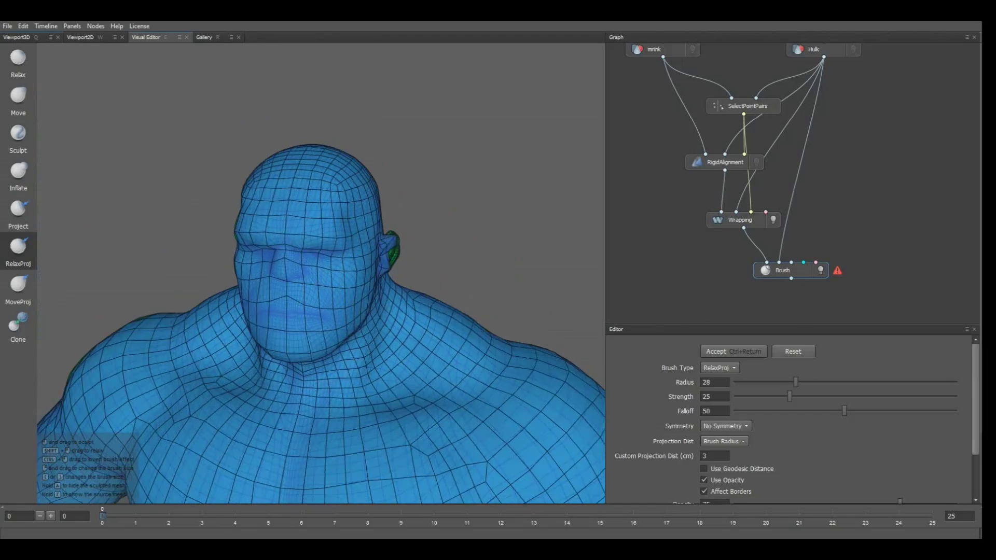
{"action": "left_click_drag", "start_coordinate": [392, 248], "coordinate": [359, 276], "text": "alt"}
{"action": "left_click_drag", "start_coordinate": [272, 218], "coordinate": [451, 236], "text": "alt"}
{"action": "scroll", "coordinate": [362, 269], "scroll_direction": "down", "scroll_amount": 5}
{"action": "left_click_drag", "start_coordinate": [363, 269], "coordinate": [255, 285], "text": "alt"}
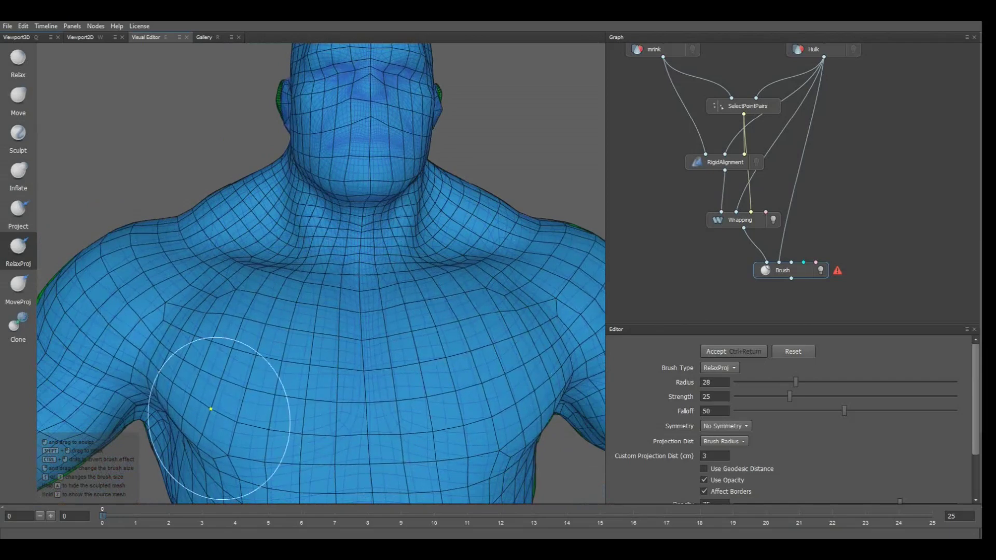
{"action": "middle_click_drag", "start_coordinate": [190, 469], "coordinate": [266, 300], "text": "alt"}
{"action": "scroll", "coordinate": [266, 300], "scroll_direction": "down", "scroll_amount": 1}
{"action": "left_click_drag", "start_coordinate": [267, 300], "coordinate": [235, 211], "text": "alt"}
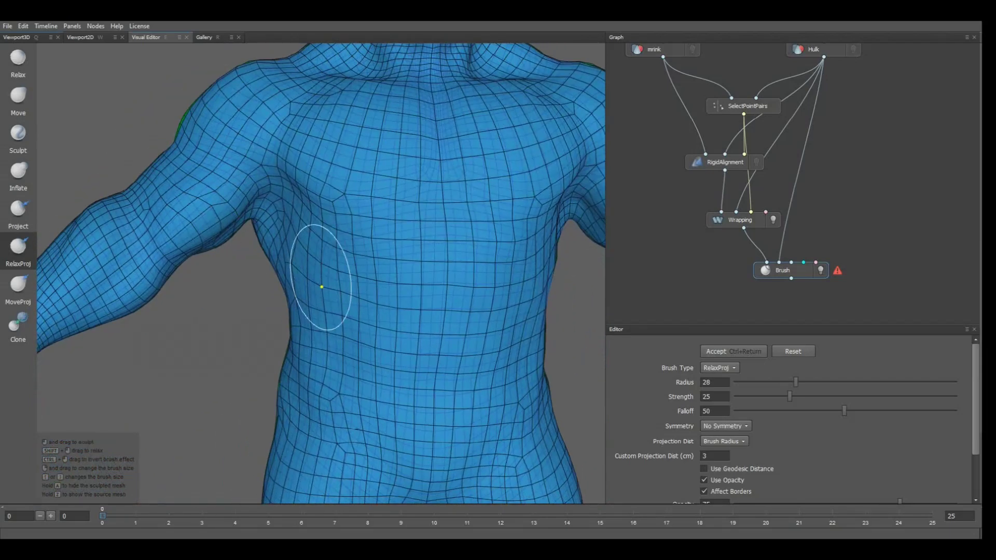
{"action": "scroll", "coordinate": [411, 351], "scroll_direction": "down", "scroll_amount": 3}
{"action": "mouse_move", "coordinate": [411, 351]}
{"action": "left_mouse_down", "text": "alt"}
{"action": "mouse_move", "coordinate": [487, 369]}
{"action": "mouse_move", "coordinate": [527, 400]}
{"action": "left_mouse_up", "text": "alt"}
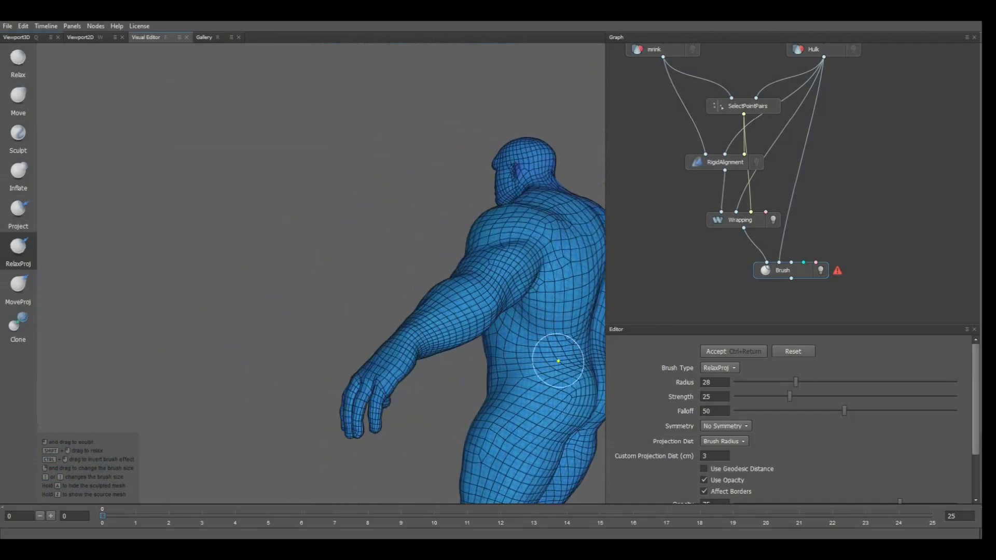
{"action": "middle_click_drag", "start_coordinate": [481, 448], "coordinate": [369, 371], "text": "alt"}
{"action": "left_click_drag", "start_coordinate": [369, 371], "coordinate": [467, 375], "text": "alt"}
{"action": "scroll", "coordinate": [360, 376], "scroll_direction": "down", "scroll_amount": 3}
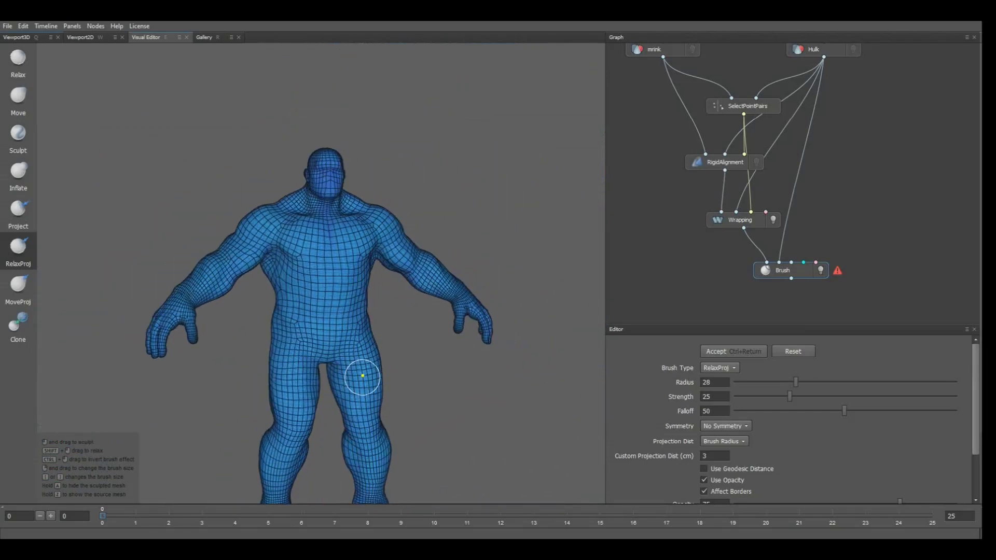
Inspect the left ankle and foot up close, and accept the Brush node's edits.
{"action": "middle_click_drag", "start_coordinate": [360, 375], "coordinate": [395, 210], "text": "alt"}
{"action": "scroll", "coordinate": [318, 297], "scroll_direction": "up", "scroll_amount": 2}
{"action": "left_click_drag", "start_coordinate": [318, 297], "coordinate": [270, 301], "text": "alt"}
{"action": "scroll", "coordinate": [363, 353], "scroll_direction": "up", "scroll_amount": 3}
{"action": "middle_click_drag", "start_coordinate": [394, 379], "coordinate": [306, 241], "text": "alt"}
{"action": "scroll", "coordinate": [311, 239], "scroll_direction": "up", "scroll_amount": 3}
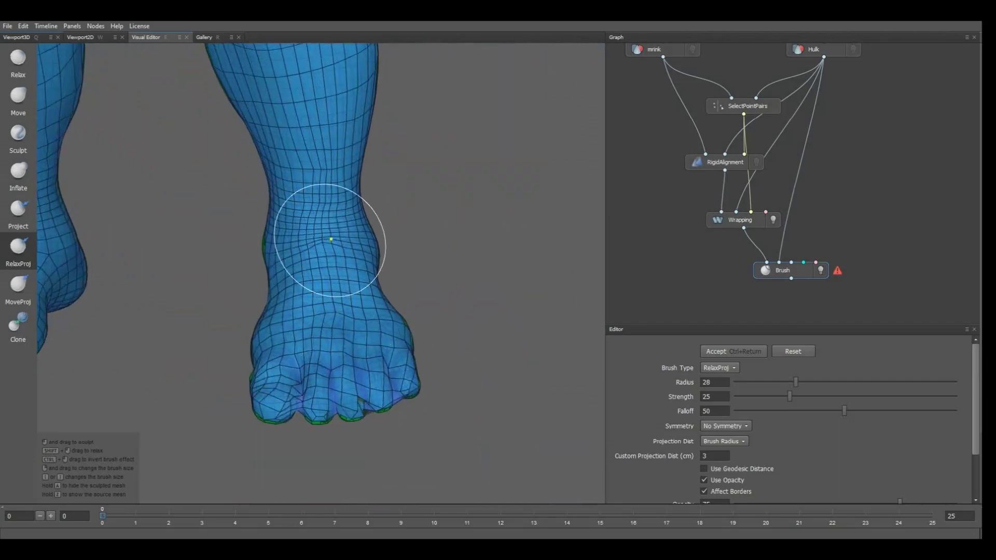
{"action": "scroll", "coordinate": [308, 307], "scroll_direction": "down", "scroll_amount": 6}
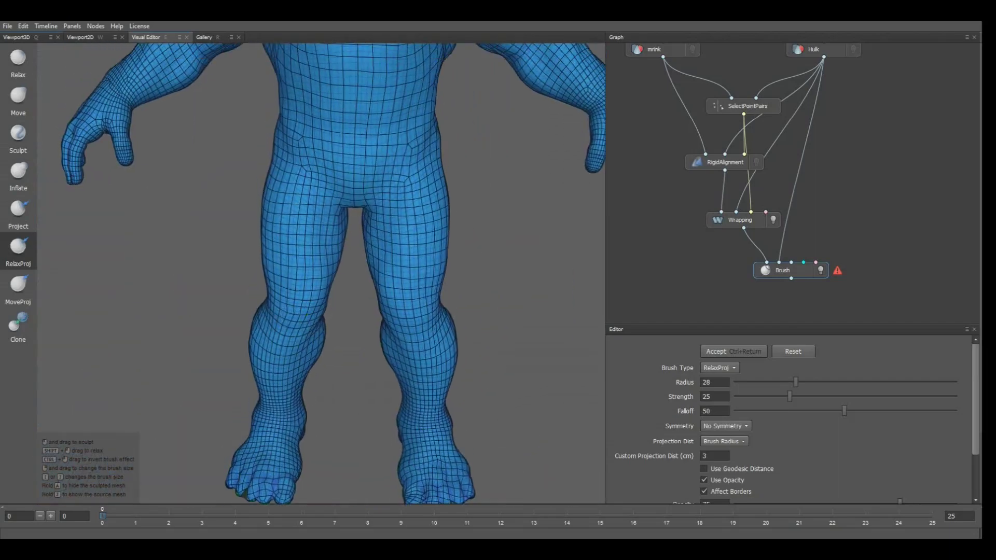
{"action": "key", "text": "ctrl+Return"}
Add a FixSymmetry node below the Brush node, fed by the Brush output.
{"action": "middle_click_drag", "start_coordinate": [700, 264], "coordinate": [702, 215]}
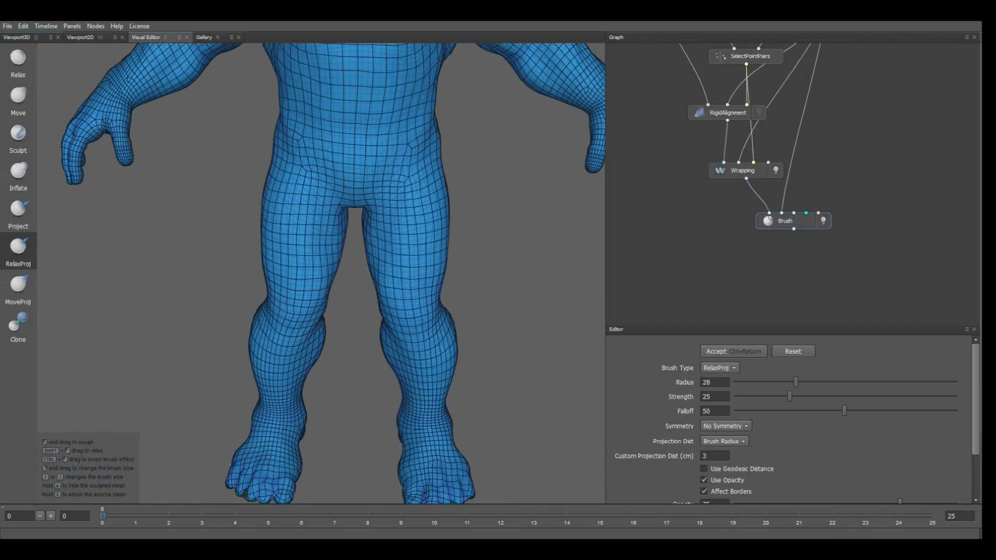
{"action": "scroll", "coordinate": [375, 262], "scroll_direction": "down", "scroll_amount": 2}
{"action": "middle_click_drag", "start_coordinate": [374, 263], "coordinate": [342, 269]}
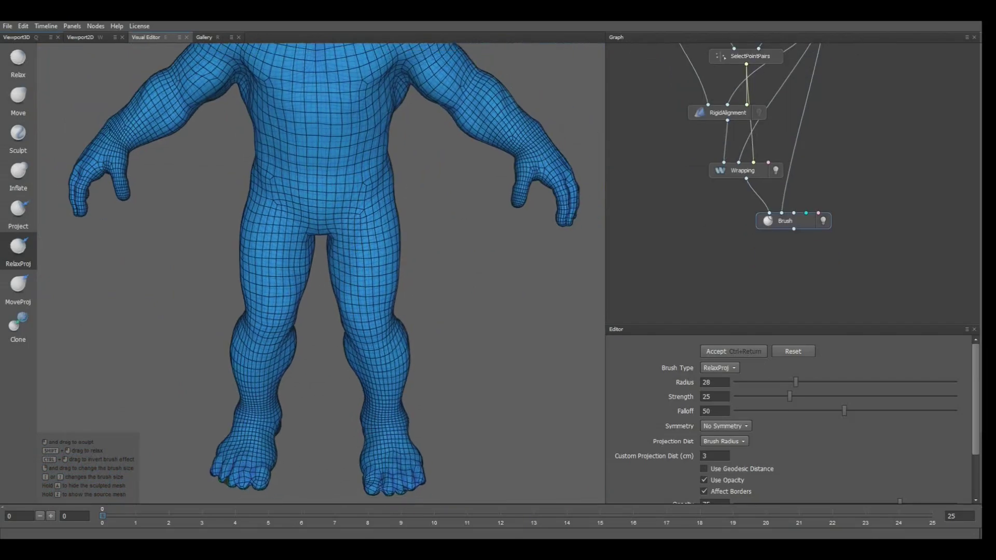
{"action": "scroll", "coordinate": [342, 269], "scroll_direction": "down", "scroll_amount": 1}
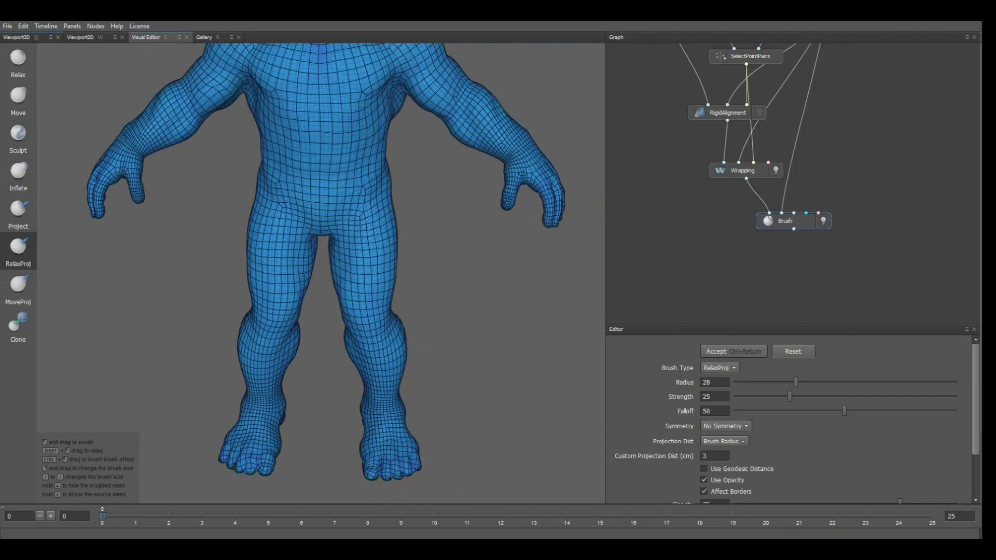
{"action": "scroll", "coordinate": [382, 289], "scroll_direction": "down", "scroll_amount": 4}
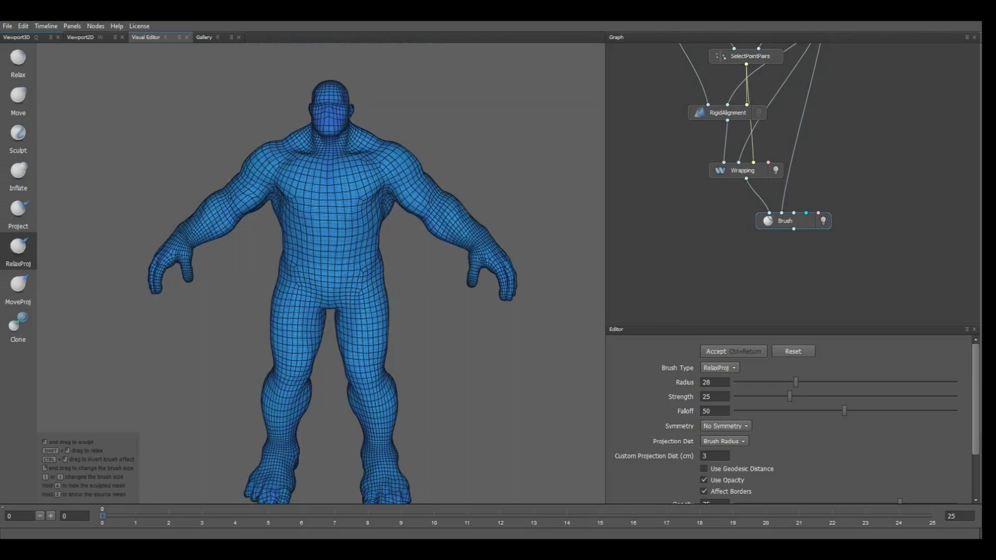
{"action": "middle_click_drag", "start_coordinate": [767, 254], "coordinate": [774, 233]}
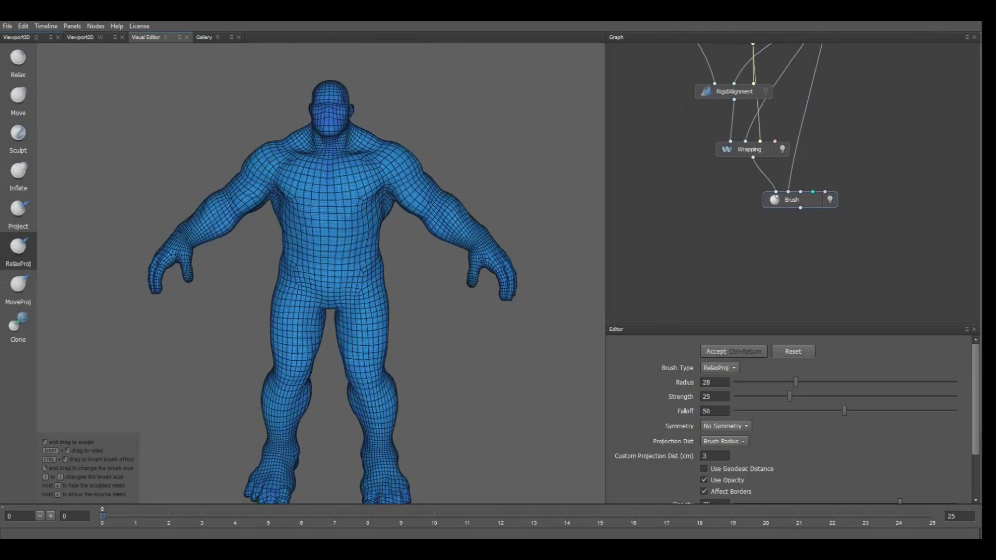
{"action": "key", "text": "Tab"}
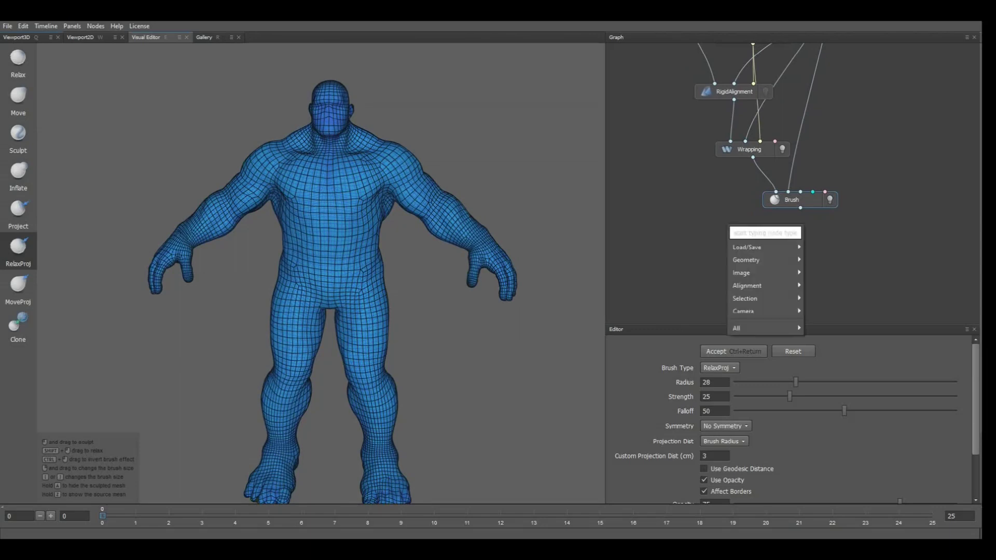
{"action": "type", "text": "fix"}
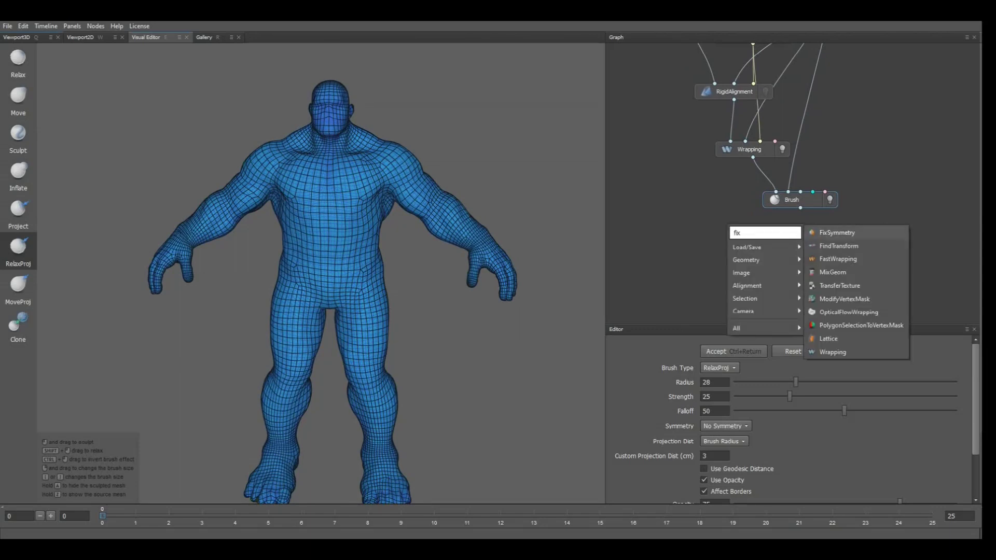
{"action": "key", "text": "Return"}
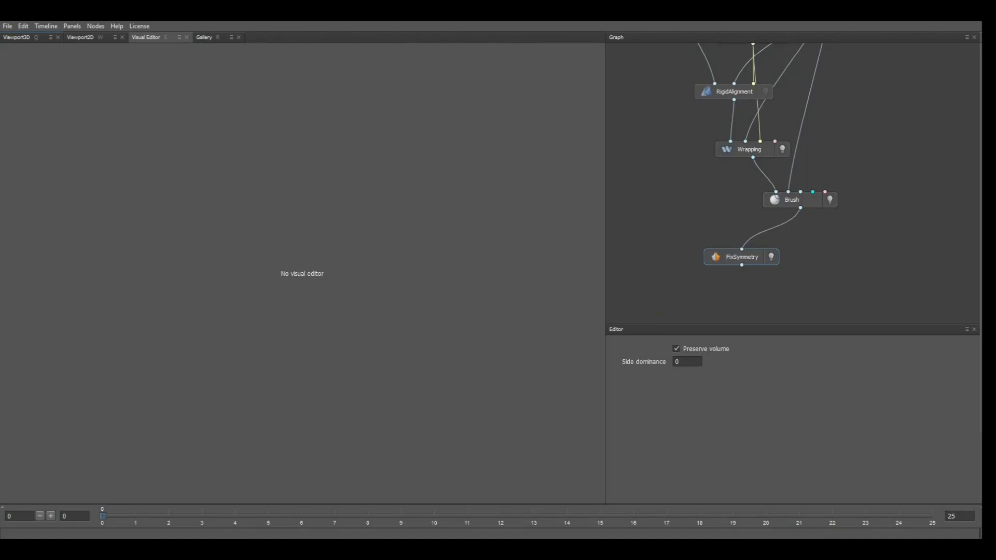
Show the result in the 3D viewport and hide the Brush node's mesh so only FixSymmetry's output is displayed.
{"action": "key", "text": "q"}
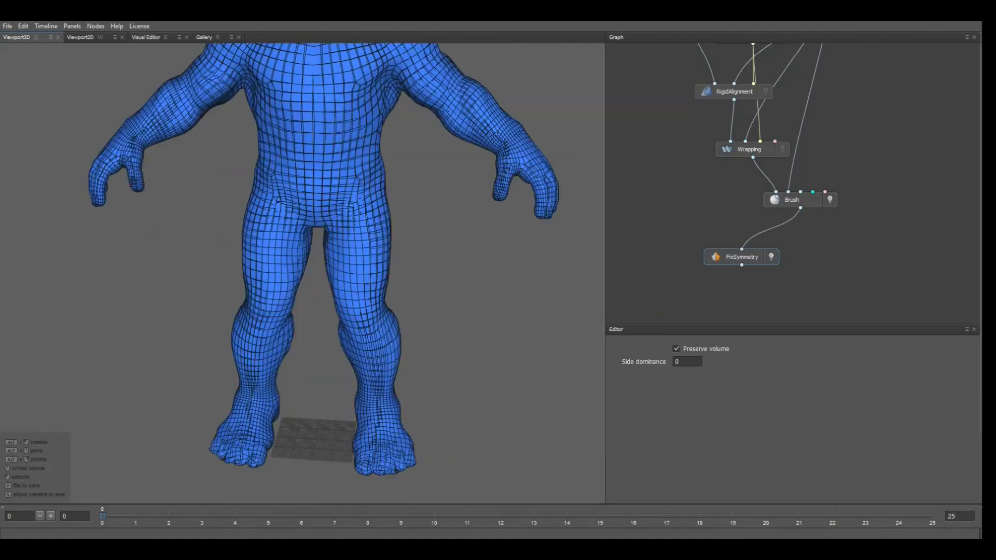
{"action": "scroll", "coordinate": [872, 116], "scroll_direction": "down", "scroll_amount": 1}
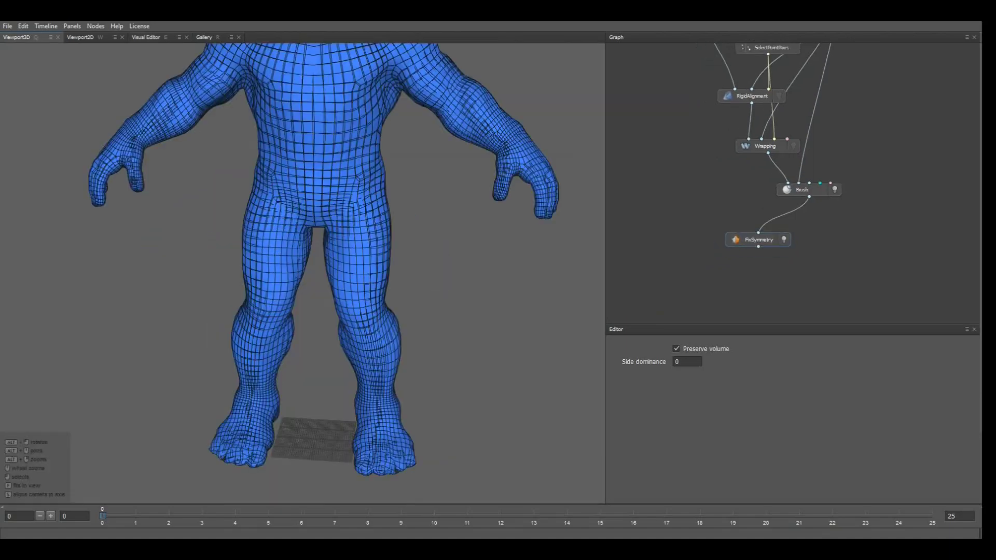
{"action": "middle_click_drag", "start_coordinate": [872, 116], "coordinate": [856, 215]}
{"action": "middle_click_drag", "start_coordinate": [819, 298], "coordinate": [812, 229]}
{"action": "scroll", "coordinate": [811, 228], "scroll_direction": "up", "scroll_amount": 1}
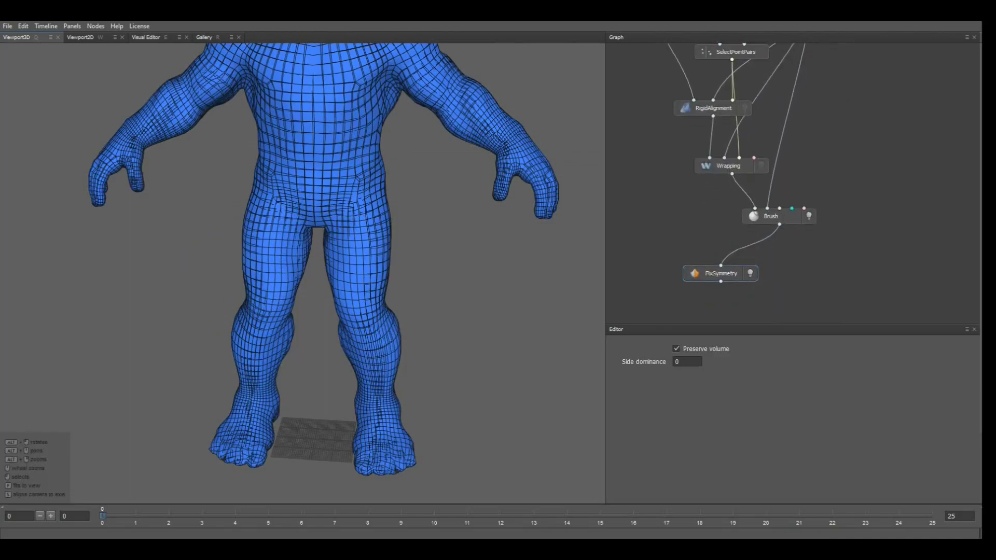
{"action": "left_click_drag", "start_coordinate": [779, 217], "coordinate": [773, 219]}
{"action": "middle_click_drag", "start_coordinate": [762, 208], "coordinate": [781, 188]}
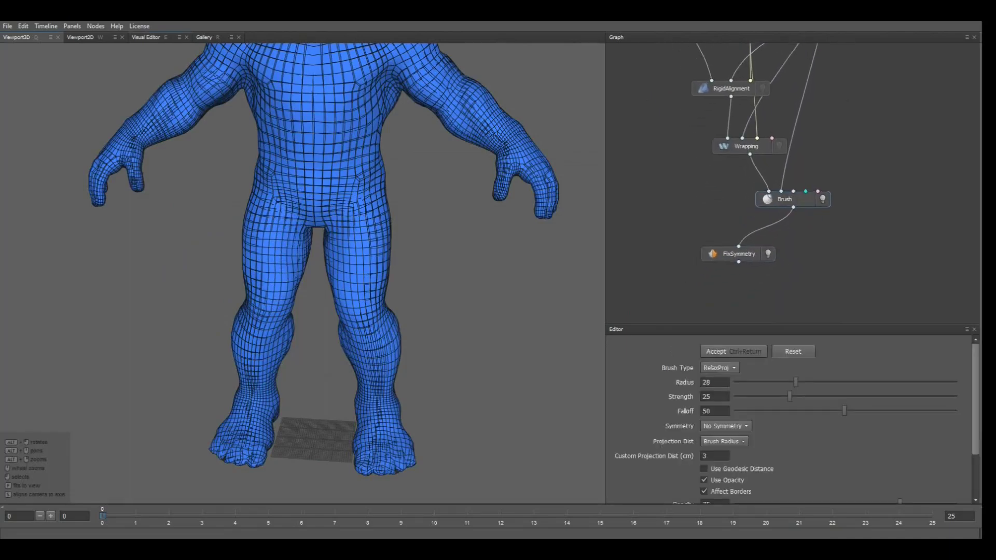
{"action": "left_click", "coordinate": [822, 199]}
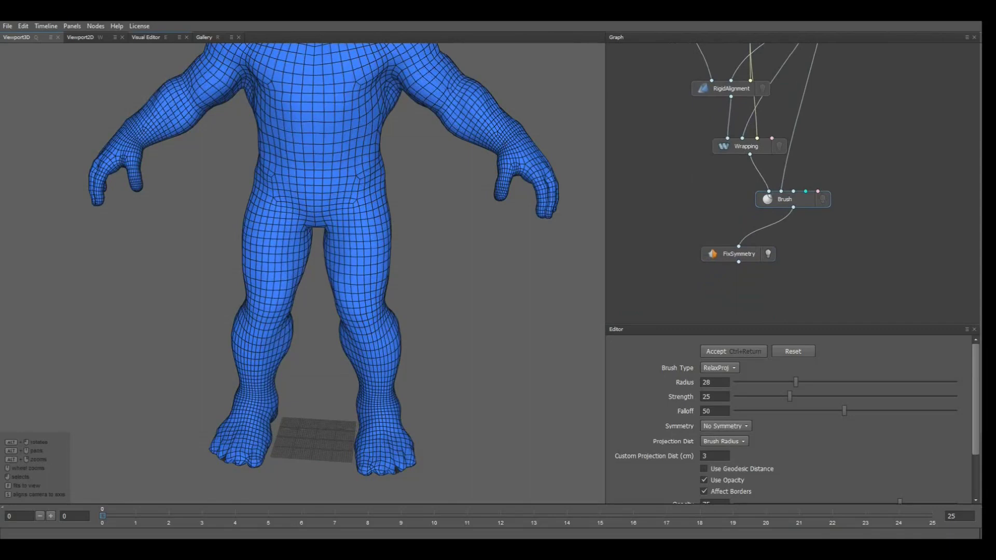
Compare the FixSymmetry result by switching its visibility and its Preserve volume option off and back on.
{"action": "left_click", "coordinate": [768, 254]}
{"action": "left_click", "coordinate": [768, 253]}
{"action": "left_click", "coordinate": [738, 255]}
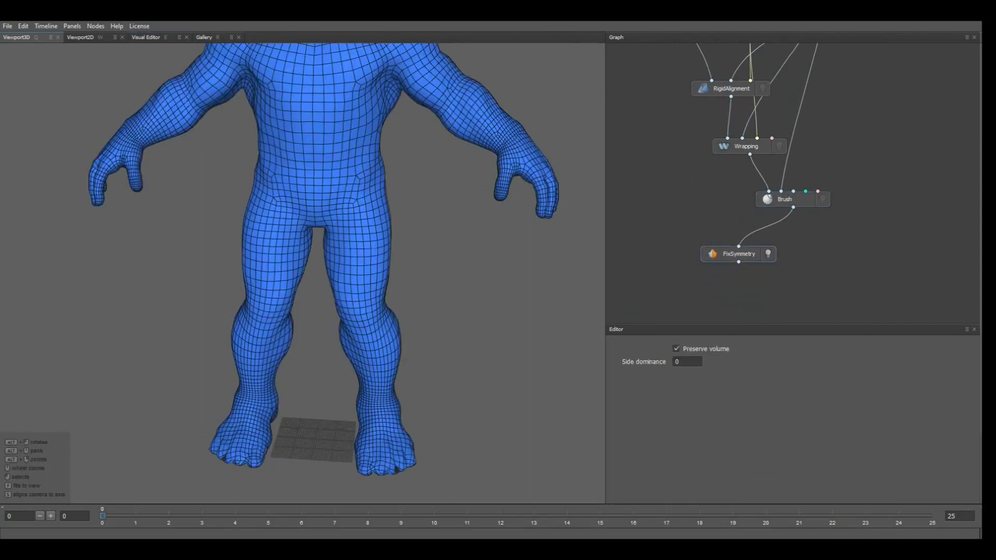
{"action": "left_click", "coordinate": [676, 348]}
{"action": "left_click", "coordinate": [676, 348]}
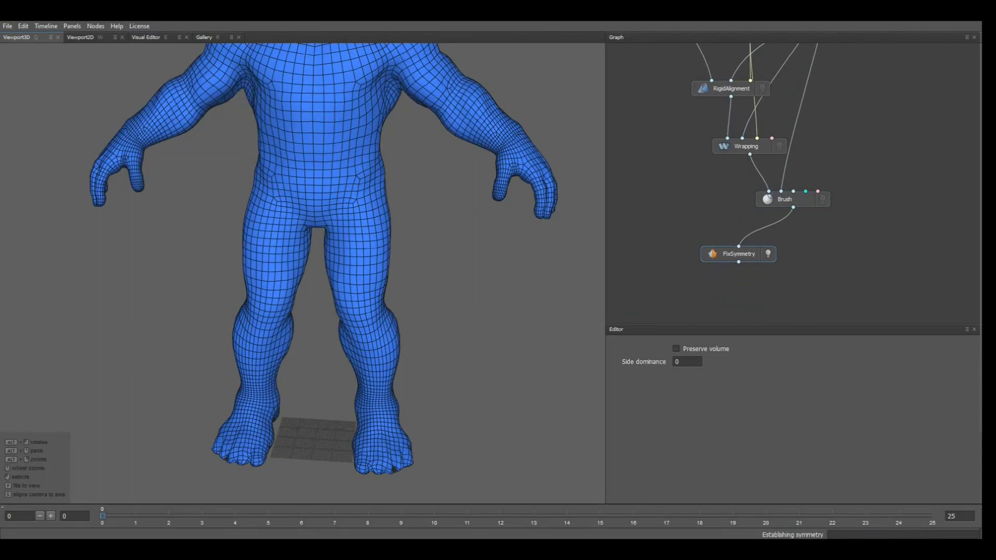
{"action": "key", "text": "space"}
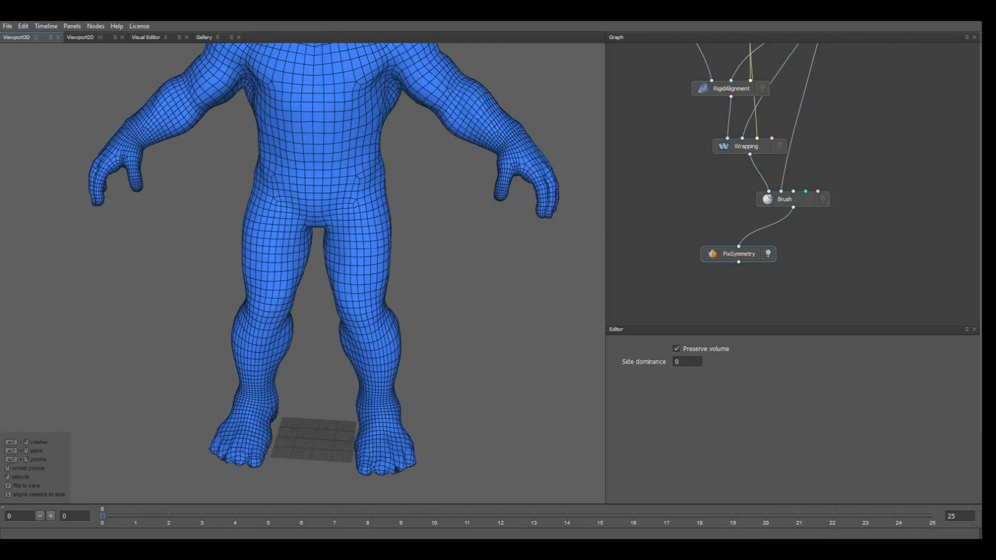
Display the Hulk mesh together with the FixSymmetry result in the 3D viewport.
{"action": "middle_click_drag", "start_coordinate": [467, 207], "coordinate": [454, 208], "text": "alt"}
{"action": "middle_click_drag", "start_coordinate": [850, 155], "coordinate": [827, 252], "text": "alt"}
{"action": "left_click", "coordinate": [836, 71]}
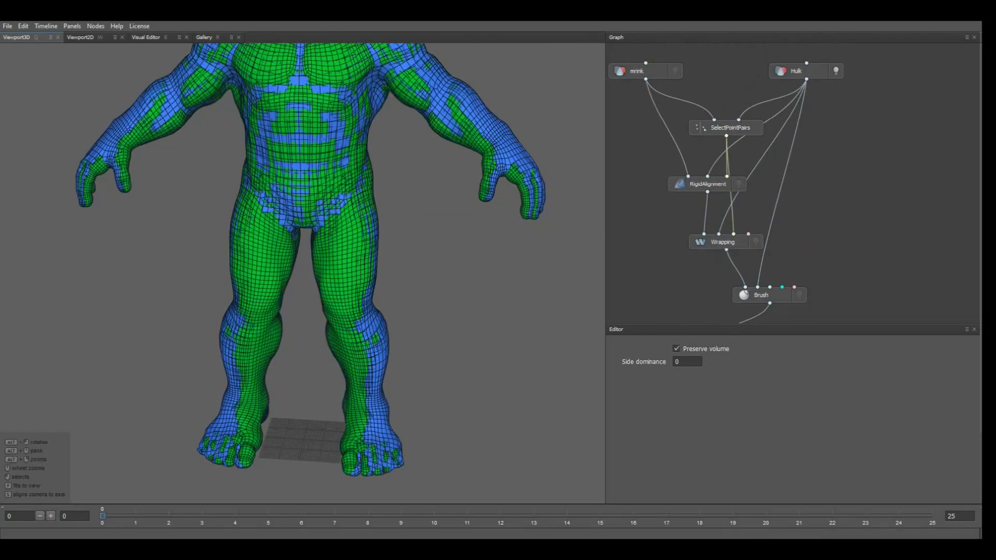
Examine how closely the FixSymmetry mesh matches the Hulk across the torso, arms, legs and feet.
{"action": "middle_click_drag", "start_coordinate": [415, 208], "coordinate": [414, 314], "text": "alt"}
{"action": "left_click_drag", "start_coordinate": [414, 314], "coordinate": [376, 313], "text": "alt"}
{"action": "middle_click_drag", "start_coordinate": [376, 313], "coordinate": [381, 250], "text": "alt"}
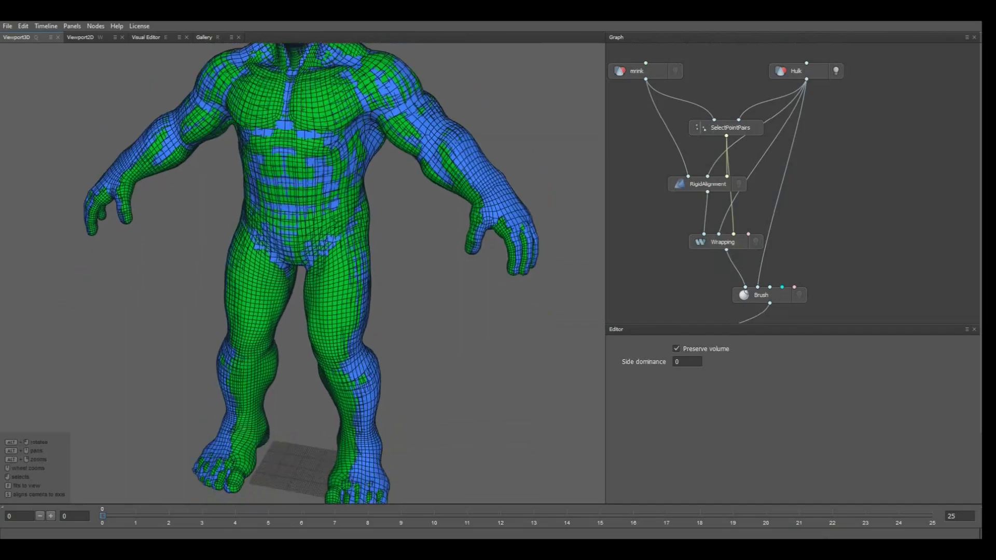
{"action": "left_click_drag", "start_coordinate": [381, 249], "coordinate": [419, 251], "text": "alt"}
{"action": "scroll", "coordinate": [303, 259], "scroll_direction": "up", "scroll_amount": 2}
{"action": "middle_click_drag", "start_coordinate": [363, 254], "coordinate": [308, 249], "text": "alt"}
{"action": "middle_click_drag", "start_coordinate": [311, 322], "coordinate": [312, 185], "text": "alt"}
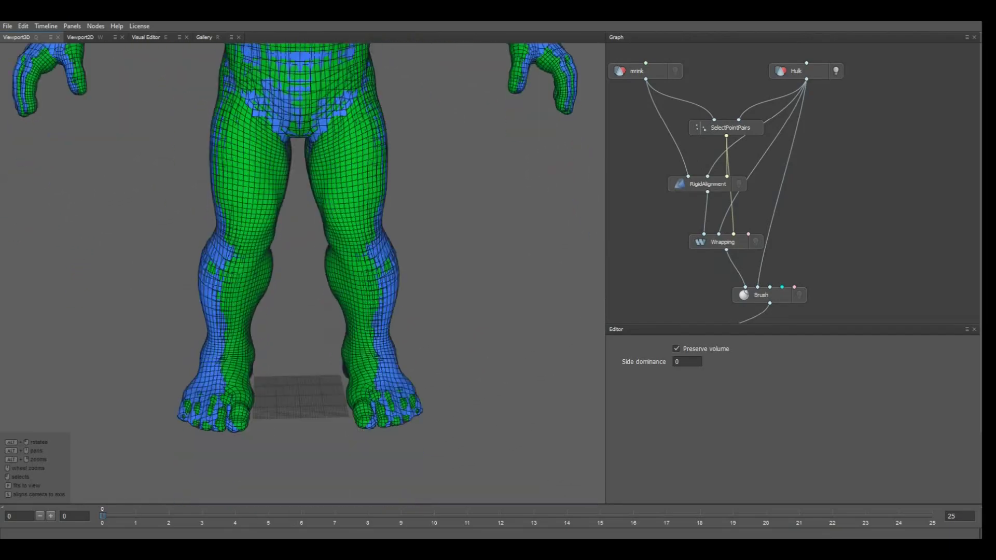
{"action": "left_click_drag", "start_coordinate": [312, 208], "coordinate": [267, 231], "text": "alt"}
{"action": "scroll", "coordinate": [280, 231], "scroll_direction": "up", "scroll_amount": 3}
{"action": "middle_click_drag", "start_coordinate": [280, 230], "coordinate": [310, 329], "text": "alt"}
{"action": "scroll", "coordinate": [282, 242], "scroll_direction": "down", "scroll_amount": 3}
{"action": "mouse_move", "coordinate": [310, 329]}
{"action": "left_mouse_down", "text": "alt"}
{"action": "mouse_move", "coordinate": [171, 314]}
{"action": "mouse_move", "coordinate": [316, 311]}
{"action": "left_mouse_up", "text": "alt"}
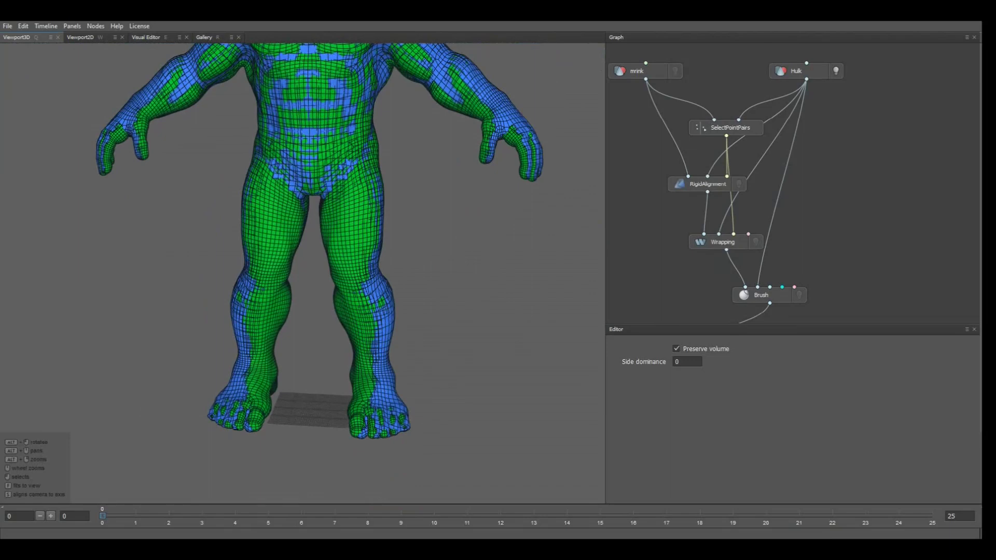
{"action": "middle_click_drag", "start_coordinate": [809, 249], "coordinate": [804, 137]}
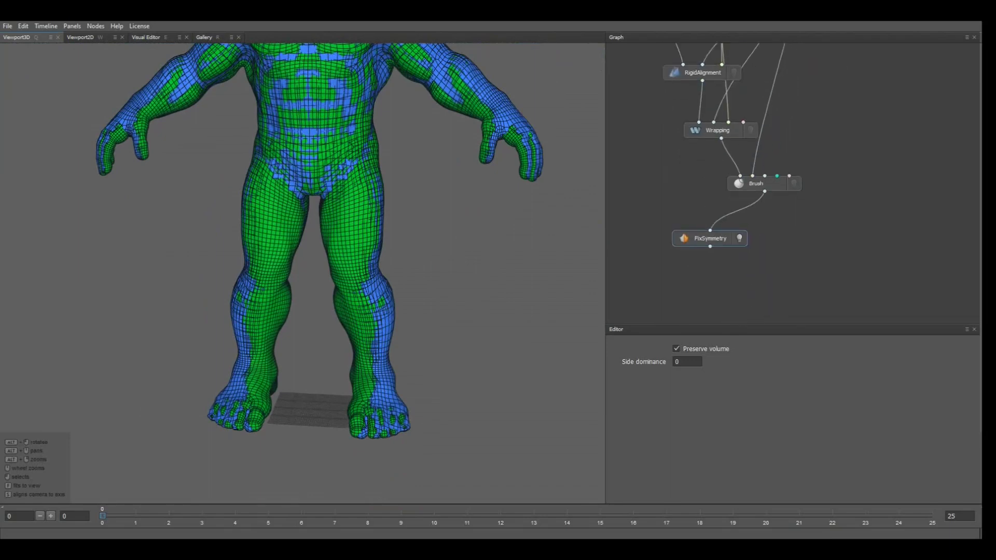
Add a second Wrapping node below FixSymmetry and feed FixSymmetry's output into its floating geometry input.
{"action": "key", "text": "Tab"}
{"action": "type", "text": "wra"}
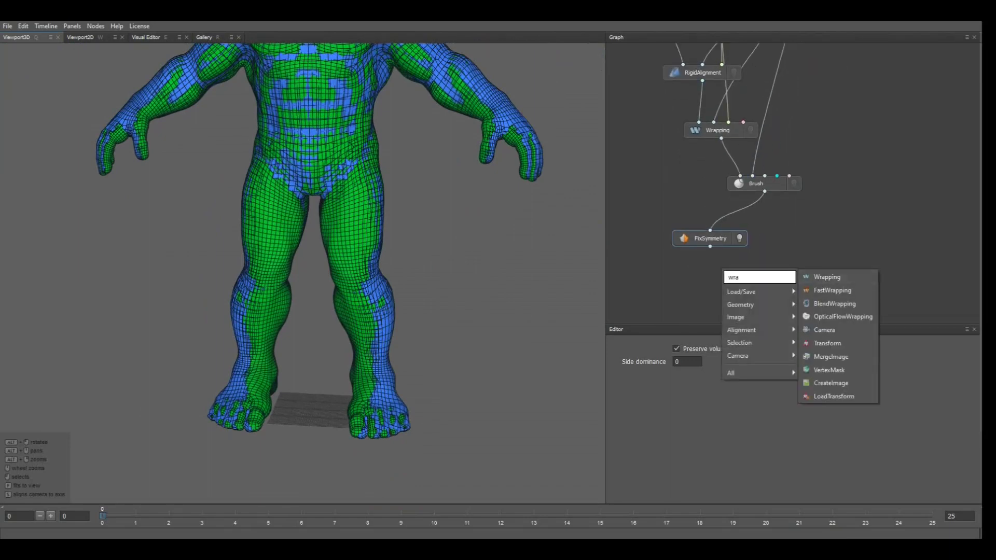
{"action": "key", "text": "Return"}
{"action": "left_click_drag", "start_coordinate": [720, 268], "coordinate": [764, 288]}
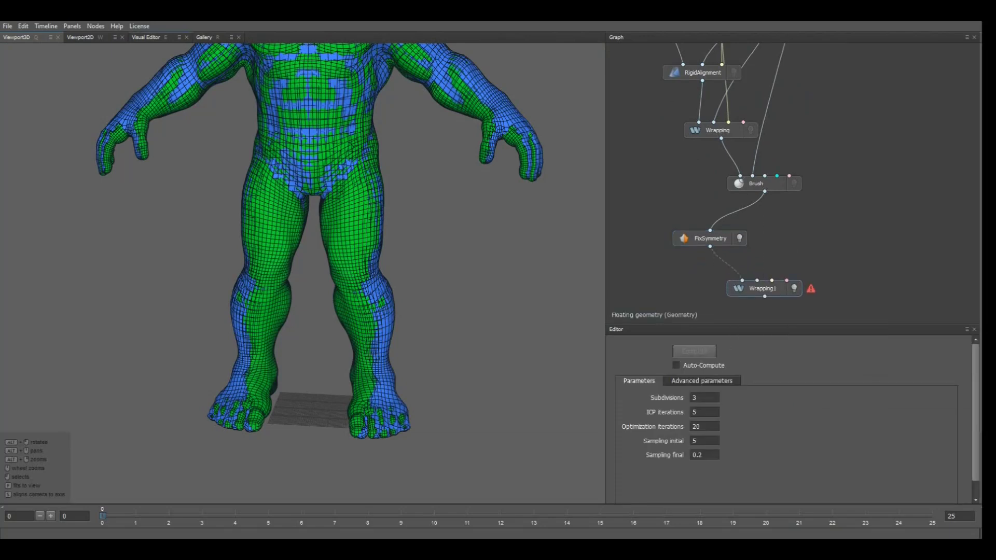
Connect the Hulk to the second Wrapping node's fixed geometry input and SelectPointPairs to its third input.
{"action": "middle_click_drag", "start_coordinate": [809, 155], "coordinate": [795, 214]}
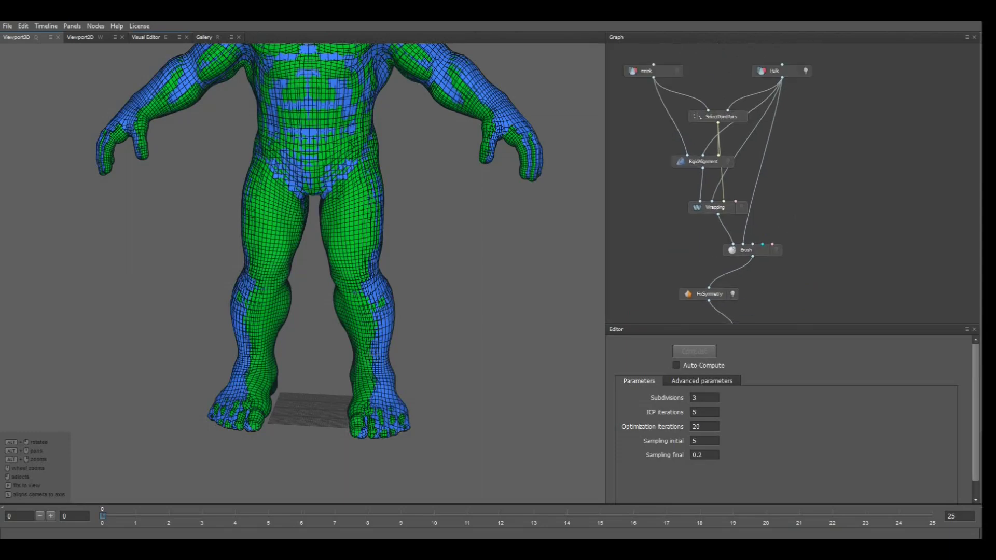
{"action": "left_click", "coordinate": [782, 76]}
{"action": "middle_click_drag", "start_coordinate": [769, 295], "coordinate": [775, 197]}
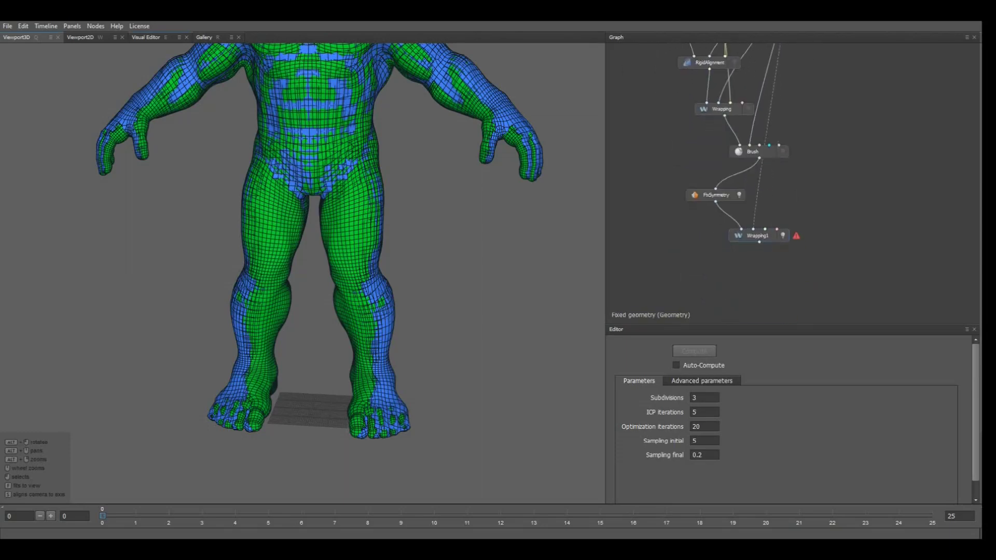
{"action": "left_click", "coordinate": [753, 229]}
{"action": "middle_click_drag", "start_coordinate": [752, 229], "coordinate": [753, 283]}
{"action": "left_click", "coordinate": [725, 78]}
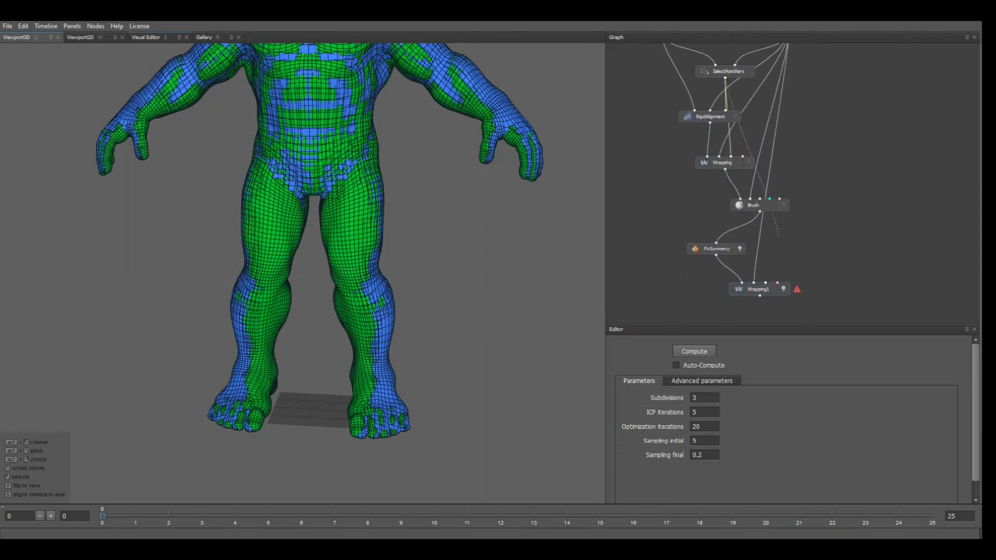
{"action": "left_click", "coordinate": [766, 283]}
{"action": "scroll", "coordinate": [763, 288], "scroll_direction": "up", "scroll_amount": 1}
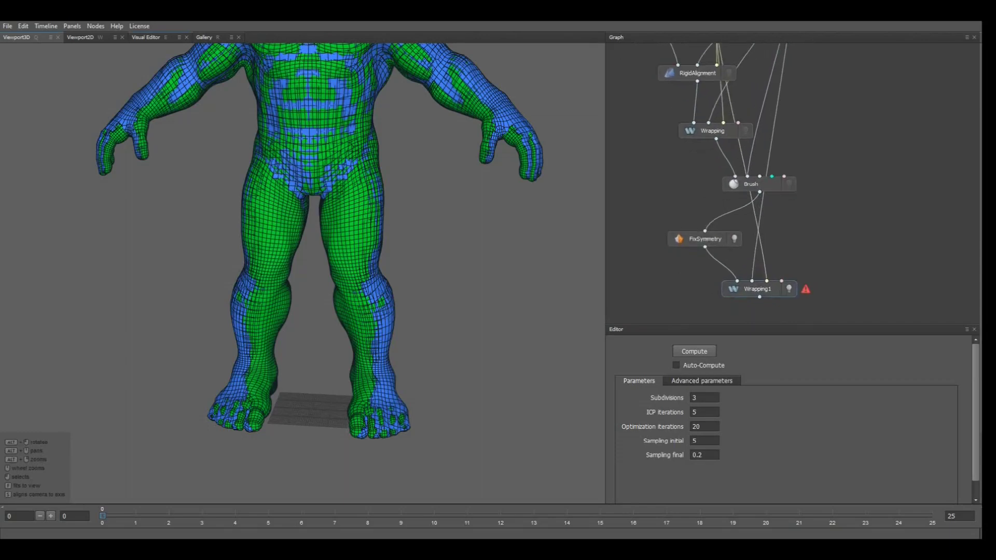
{"action": "middle_click_drag", "start_coordinate": [762, 288], "coordinate": [763, 268]}
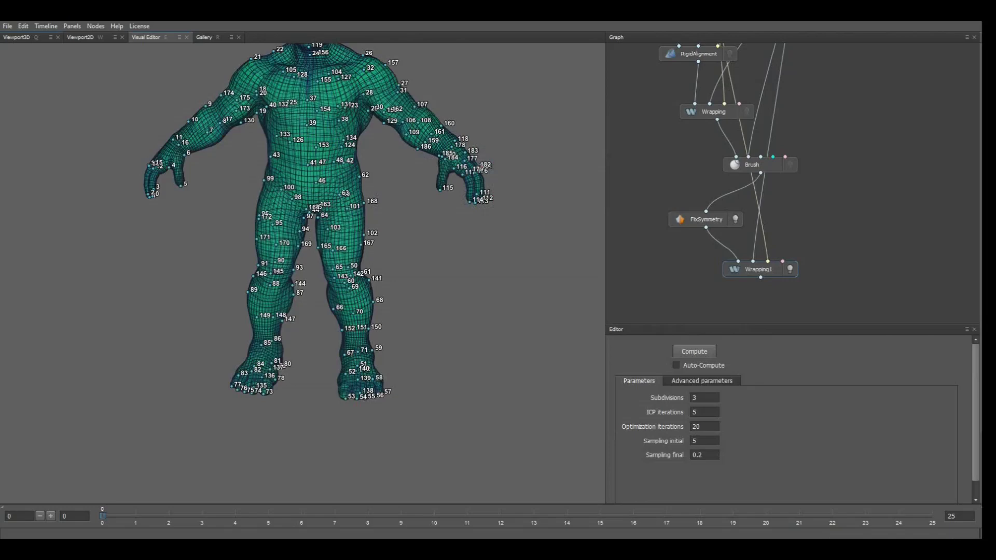
Hide the FixSymmetry and Hulk meshes so only the second Wrapping node's result is displayed in the 3D viewport.
{"action": "scroll", "coordinate": [302, 273], "scroll_direction": "up", "scroll_amount": 5}
{"action": "middle_click_drag", "start_coordinate": [321, 404], "coordinate": [291, 150]}
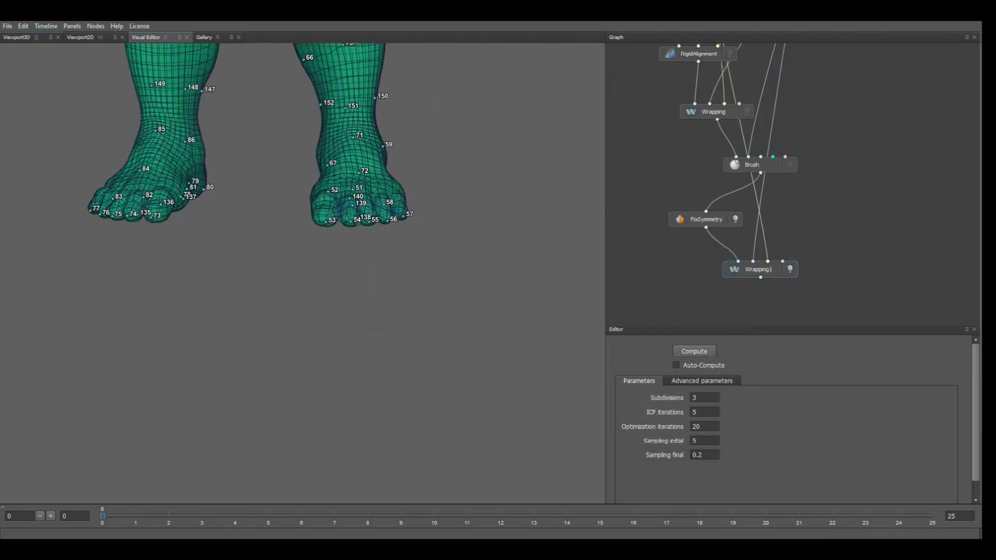
{"action": "scroll", "coordinate": [302, 274], "scroll_direction": "up", "scroll_amount": 3}
{"action": "left_click_drag", "start_coordinate": [303, 234], "coordinate": [290, 291]}
{"action": "scroll", "coordinate": [323, 397], "scroll_direction": "down", "scroll_amount": 3}
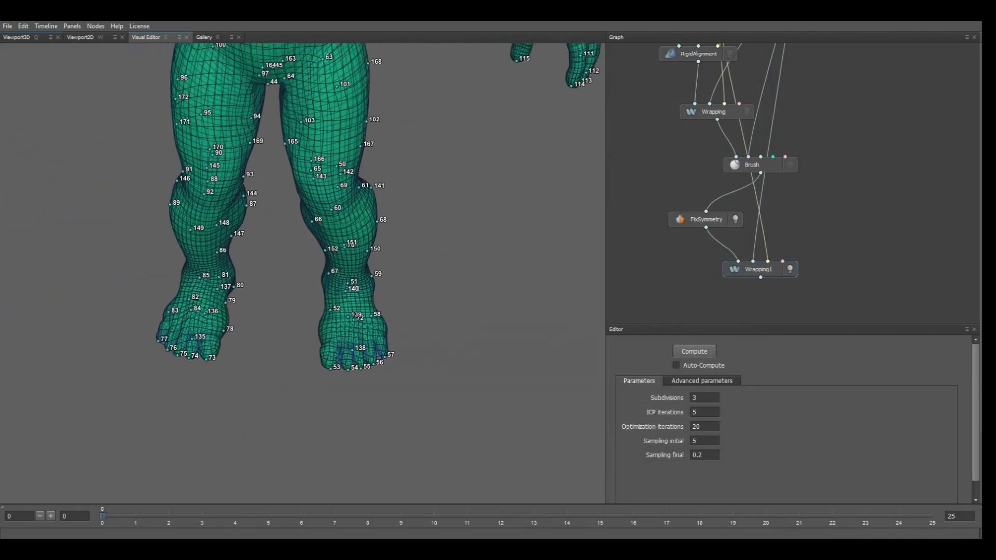
{"action": "left_click", "coordinate": [735, 219]}
{"action": "middle_click_drag", "start_coordinate": [302, 207], "coordinate": [310, 298]}
{"action": "scroll", "coordinate": [303, 273], "scroll_direction": "down", "scroll_amount": 4}
{"action": "middle_click_drag", "start_coordinate": [310, 260], "coordinate": [317, 337]}
{"action": "middle_click_drag", "start_coordinate": [830, 130], "coordinate": [798, 264]}
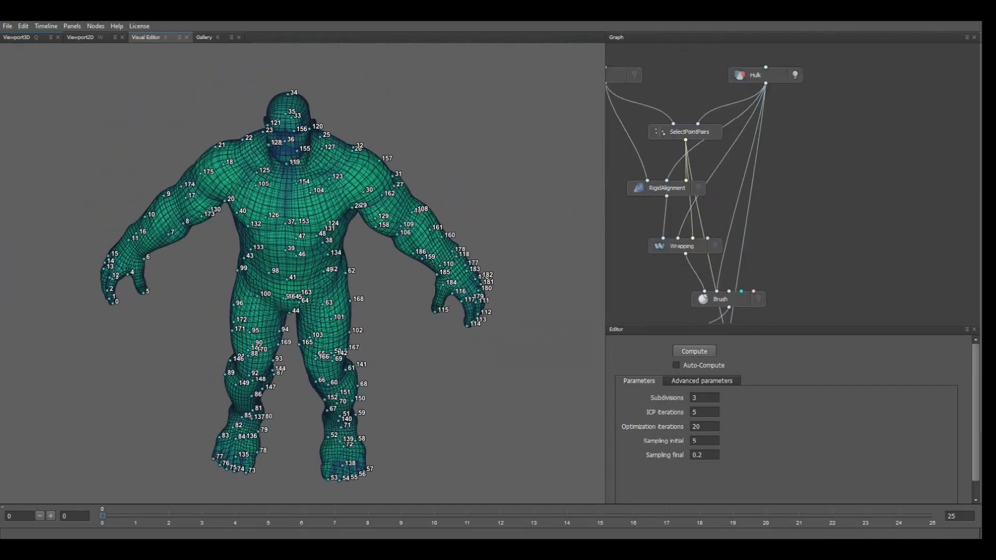
{"action": "left_click", "coordinate": [795, 75]}
{"action": "left_click_drag", "start_coordinate": [302, 273], "coordinate": [309, 223]}
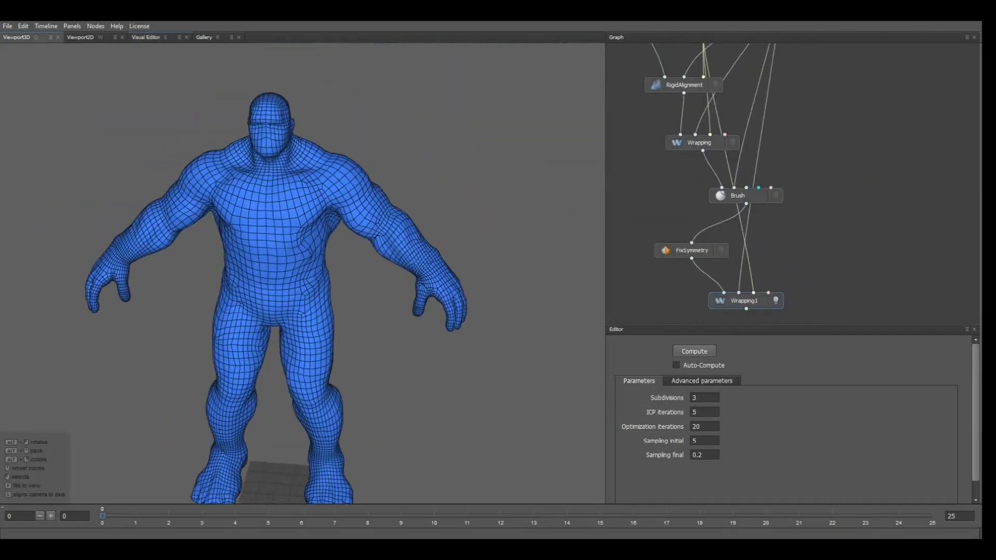
{"action": "left_click_drag", "start_coordinate": [331, 270], "coordinate": [244, 248], "text": "alt"}
Display the Hulk mesh again and examine how closely the second Wrapping result matches it from legs to head.
{"action": "middle_click_drag", "start_coordinate": [830, 129], "coordinate": [829, 276]}
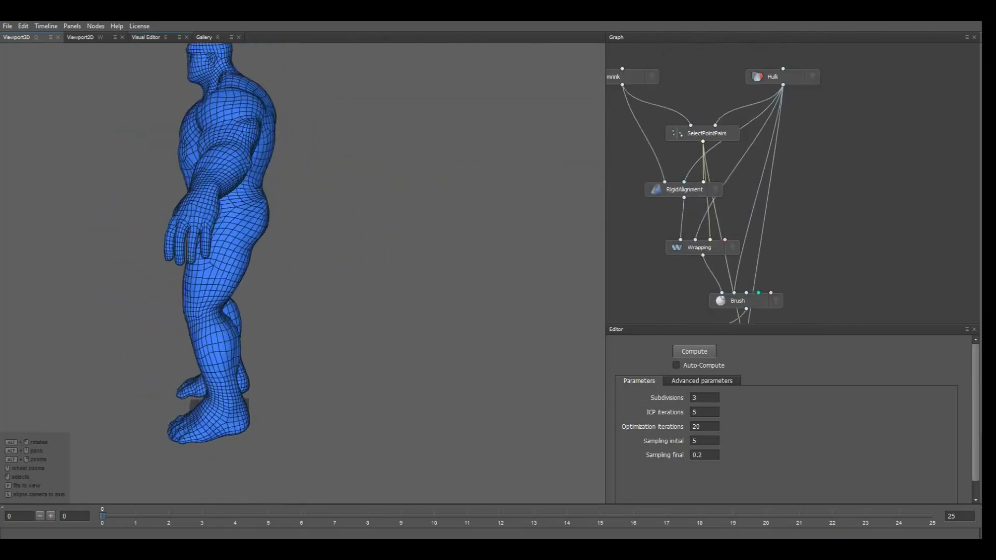
{"action": "left_click", "coordinate": [812, 76]}
{"action": "left_click_drag", "start_coordinate": [233, 248], "coordinate": [357, 254], "text": "alt"}
{"action": "middle_click_drag", "start_coordinate": [311, 322], "coordinate": [342, 241], "text": "alt"}
{"action": "scroll", "coordinate": [302, 273], "scroll_direction": "up", "scroll_amount": 3}
{"action": "left_click_drag", "start_coordinate": [311, 260], "coordinate": [295, 254], "text": "alt"}
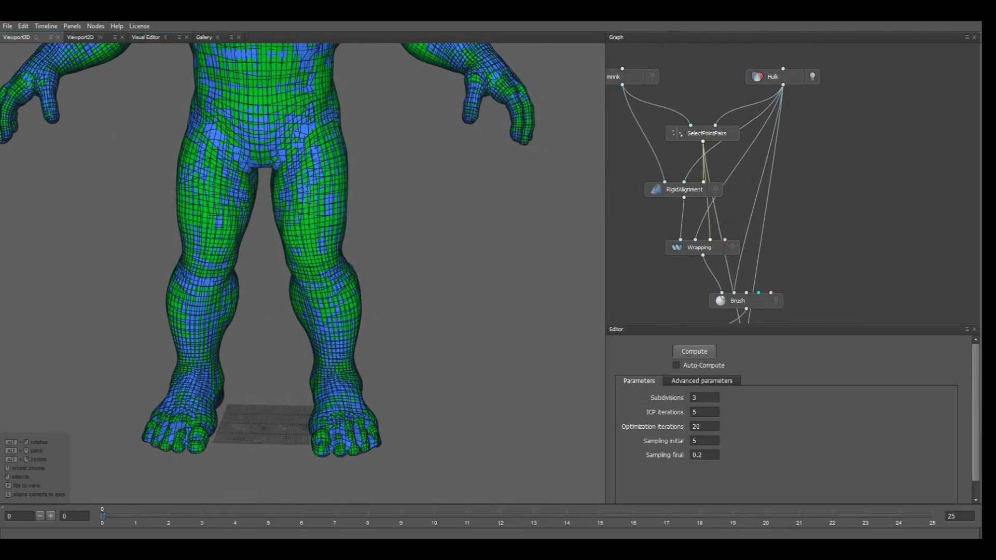
{"action": "middle_click_drag", "start_coordinate": [294, 254], "coordinate": [332, 339], "text": "alt"}
{"action": "scroll", "coordinate": [318, 291], "scroll_direction": "down", "scroll_amount": 2}
{"action": "left_click_drag", "start_coordinate": [332, 311], "coordinate": [311, 337], "text": "alt"}
{"action": "scroll", "coordinate": [300, 259], "scroll_direction": "down", "scroll_amount": 4}
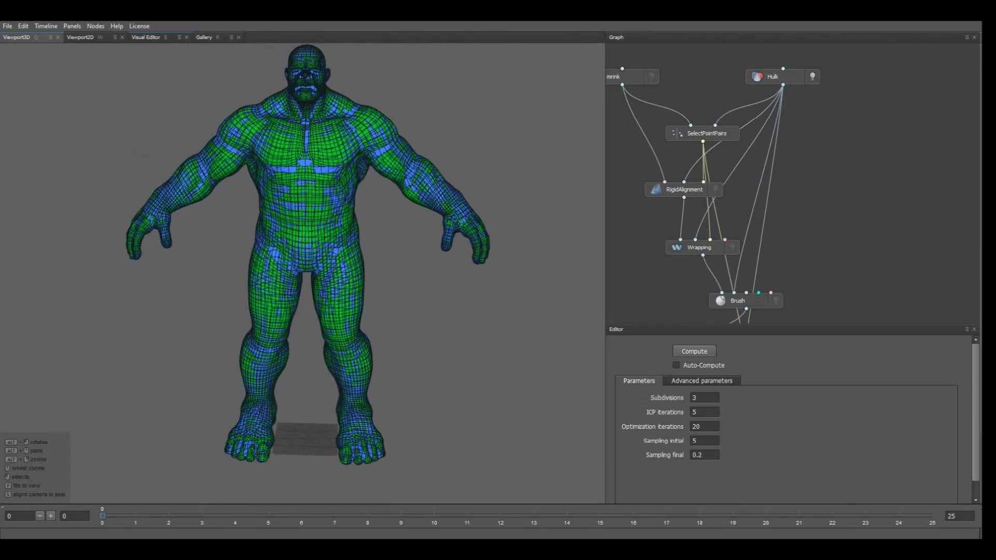
{"action": "middle_click_drag", "start_coordinate": [311, 290], "coordinate": [313, 256], "text": "alt"}
Hide the Hulk mesh and examine the second Wrapping result's surface across the torso and legs.
{"action": "middle_click_drag", "start_coordinate": [829, 270], "coordinate": [832, 110]}
{"action": "mouse_move", "coordinate": [747, 245]}
{"action": "left_mouse_down"}
{"action": "mouse_move", "coordinate": [738, 245]}
{"action": "mouse_move", "coordinate": [747, 244]}
{"action": "left_mouse_up"}
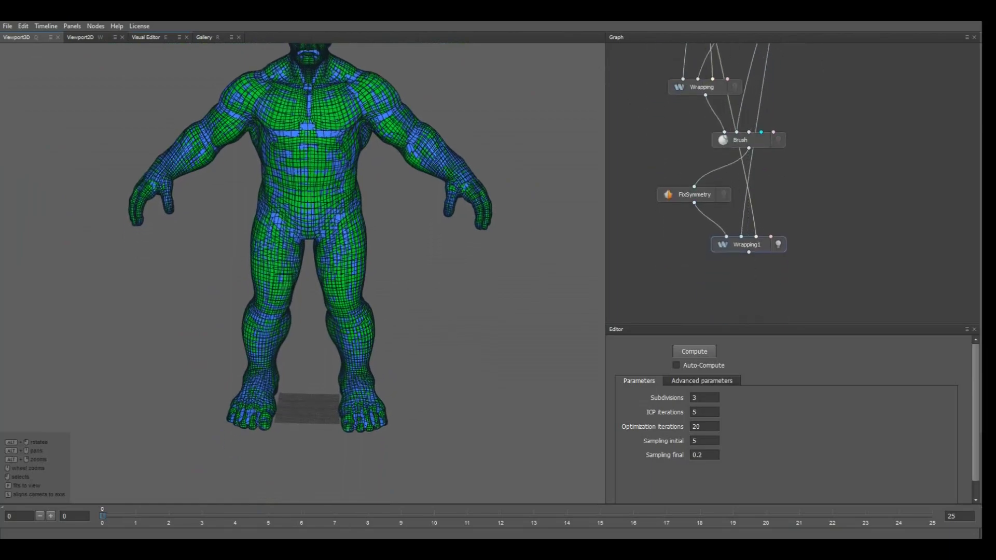
{"action": "middle_click_drag", "start_coordinate": [824, 129], "coordinate": [800, 263]}
{"action": "left_click", "coordinate": [790, 50]}
{"action": "scroll", "coordinate": [311, 259], "scroll_direction": "up", "scroll_amount": 2}
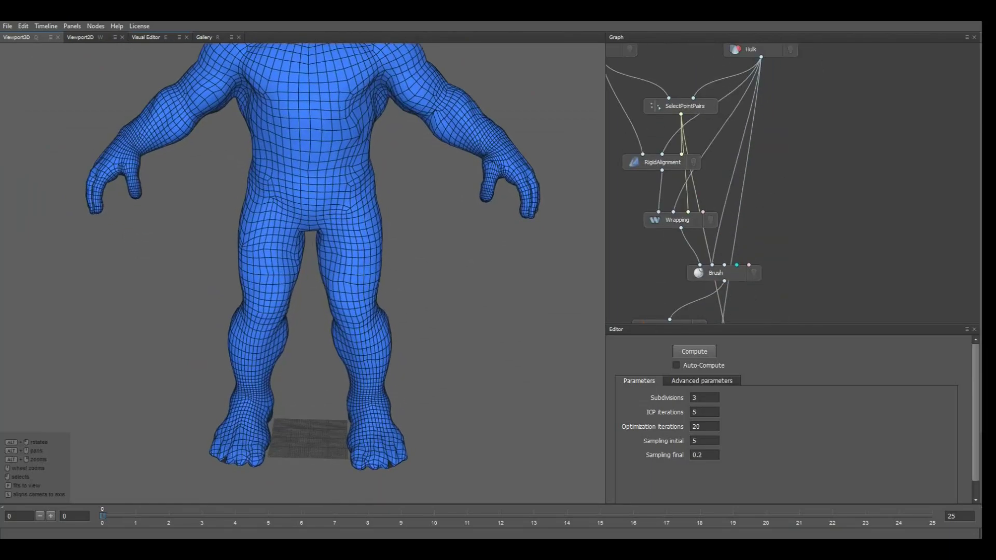
{"action": "middle_click_drag", "start_coordinate": [311, 249], "coordinate": [311, 286], "text": "alt"}
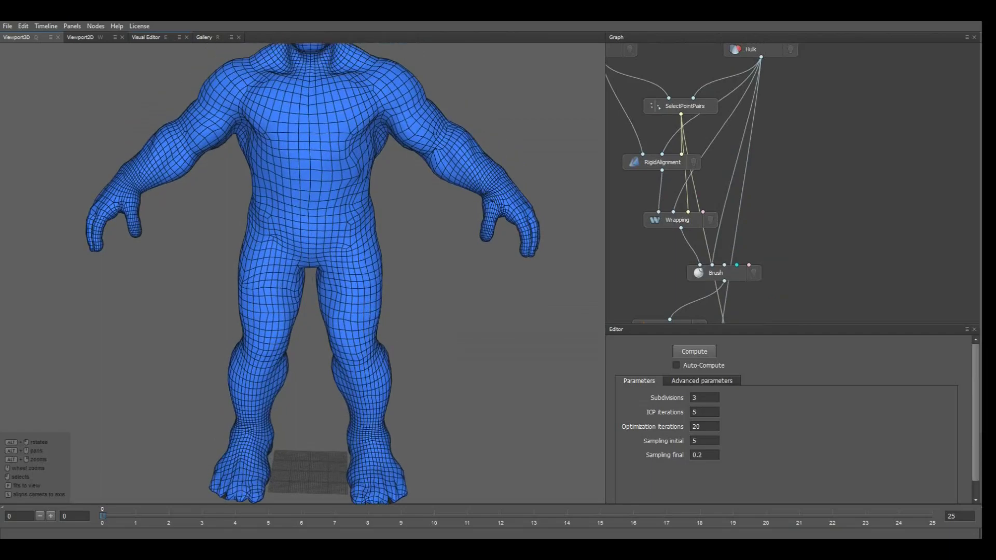
{"action": "mouse_move", "coordinate": [311, 280]}
{"action": "left_mouse_down", "text": "alt"}
{"action": "mouse_move", "coordinate": [308, 251]}
{"action": "mouse_move", "coordinate": [181, 238]}
{"action": "mouse_move", "coordinate": [107, 270]}
{"action": "mouse_move", "coordinate": [275, 283]}
{"action": "mouse_move", "coordinate": [311, 274]}
{"action": "left_mouse_up", "text": "alt"}
{"action": "scroll", "coordinate": [311, 275], "scroll_direction": "down", "scroll_amount": 2}
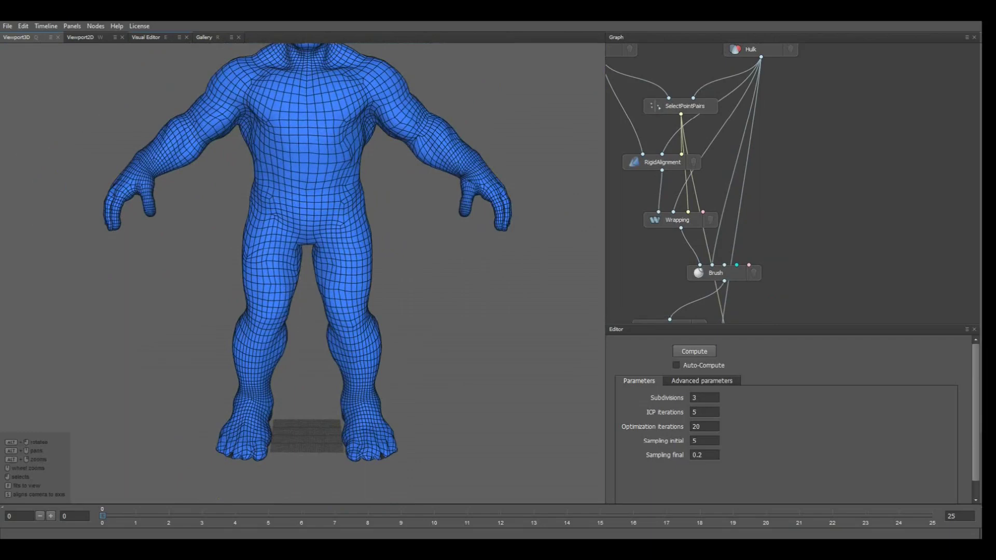
Add a second Brush node below Wrapping1 and connect Wrapping1's output to its first input.
{"action": "middle_click_drag", "start_coordinate": [767, 291], "coordinate": [775, 147]}
{"action": "right_click", "coordinate": [775, 255]}
{"action": "type", "text": "b"}
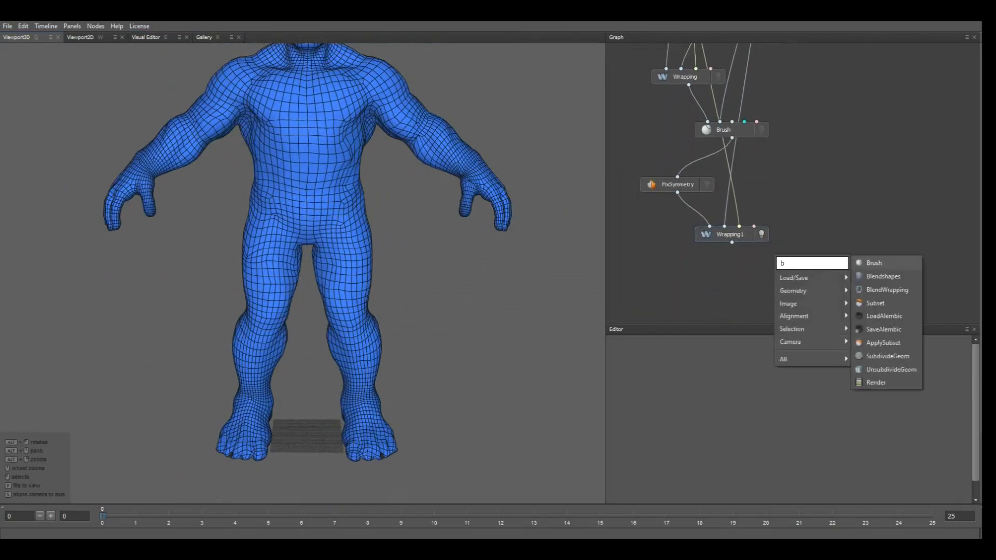
{"action": "type", "text": "ru"}
{"action": "key", "text": "Return"}
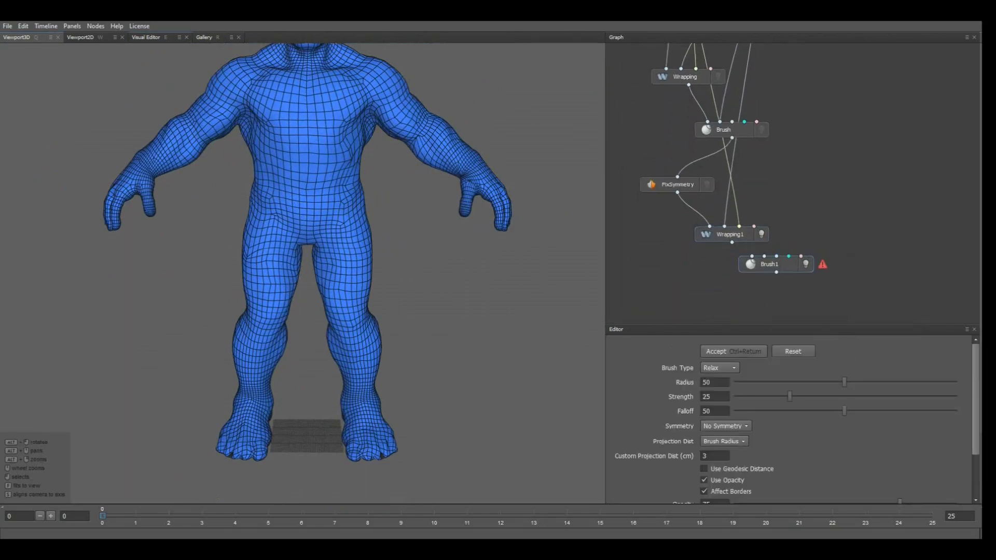
{"action": "left_click_drag", "start_coordinate": [775, 264], "coordinate": [780, 279]}
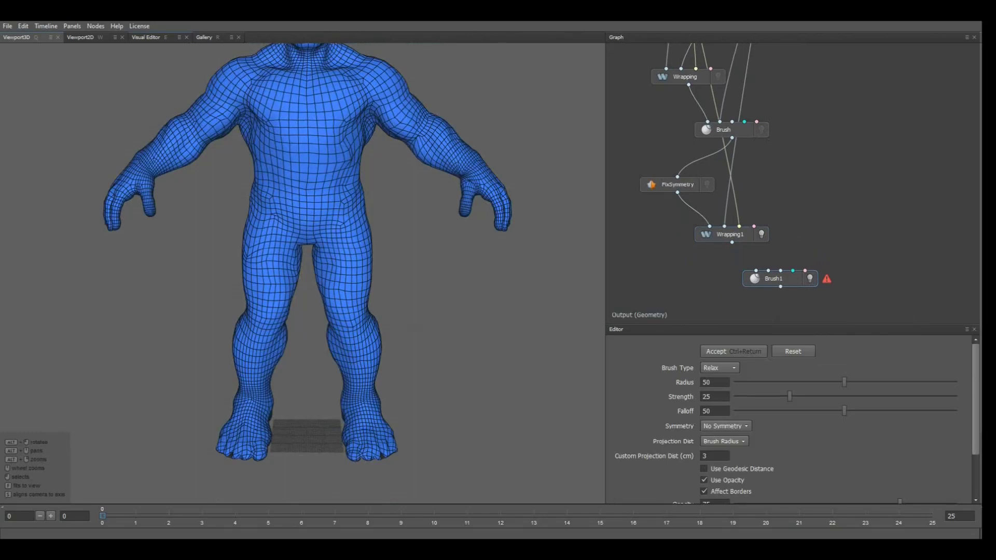
{"action": "left_click", "coordinate": [731, 238]}
{"action": "left_click_drag", "start_coordinate": [732, 242], "coordinate": [755, 271]}
Connect the Hulk's output to the second input of Brush1 and select Brush1 for editing.
{"action": "scroll", "coordinate": [726, 171], "scroll_direction": "down", "scroll_amount": 1}
{"action": "middle_click_drag", "start_coordinate": [726, 171], "coordinate": [725, 274]}
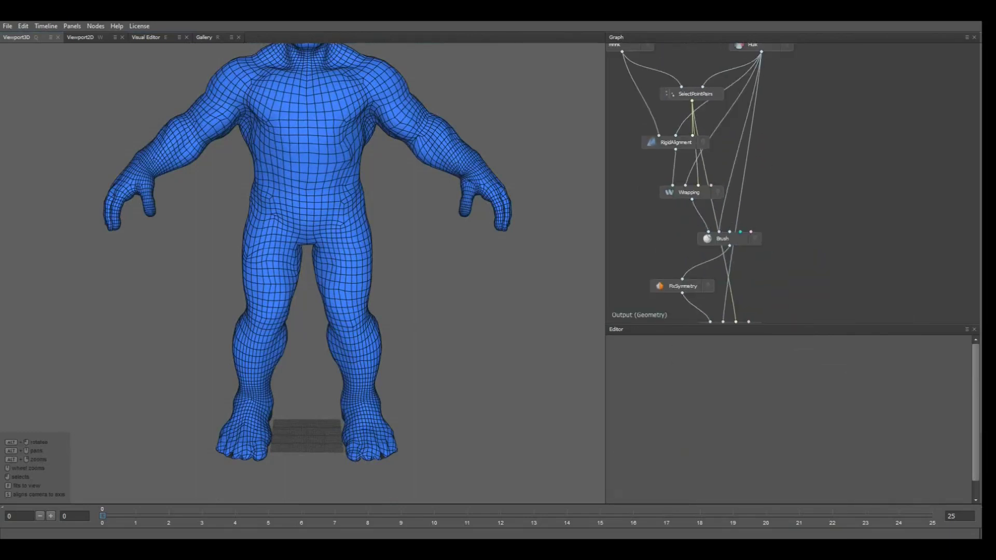
{"action": "left_click_drag", "start_coordinate": [761, 52], "coordinate": [777, 258]}
{"action": "middle_click_drag", "start_coordinate": [777, 258], "coordinate": [778, 120]}
{"action": "left_click_drag", "start_coordinate": [777, 258], "coordinate": [762, 222]}
{"action": "left_click", "coordinate": [768, 229]}
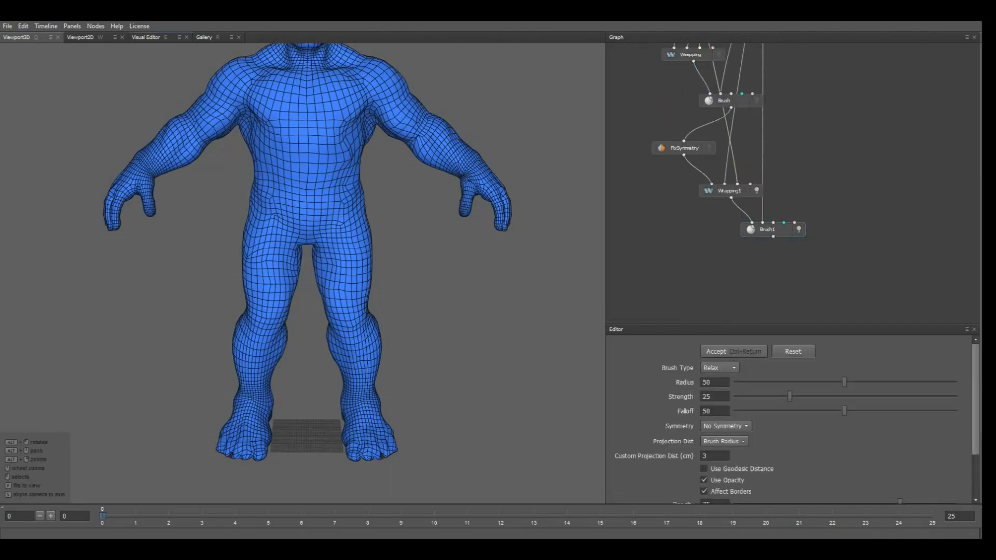
Show Brush1's mesh in the Visual Editor and smooth the abdomen with the RelaxProj brush.
{"action": "key", "text": "e"}
{"action": "middle_click_drag", "start_coordinate": [218, 171], "coordinate": [245, 198], "text": "alt"}
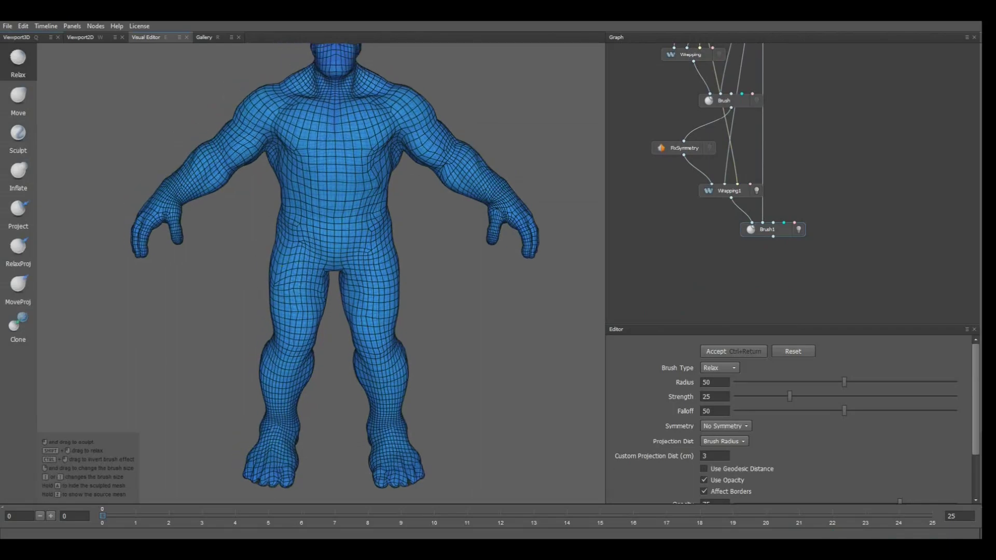
{"action": "left_click", "coordinate": [18, 251]}
{"action": "scroll", "coordinate": [340, 222], "scroll_direction": "up", "scroll_amount": 2}
{"action": "middle_click_drag", "start_coordinate": [341, 222], "coordinate": [359, 228], "text": "alt"}
{"action": "left_click_drag", "start_coordinate": [360, 229], "coordinate": [321, 226], "text": "alt"}
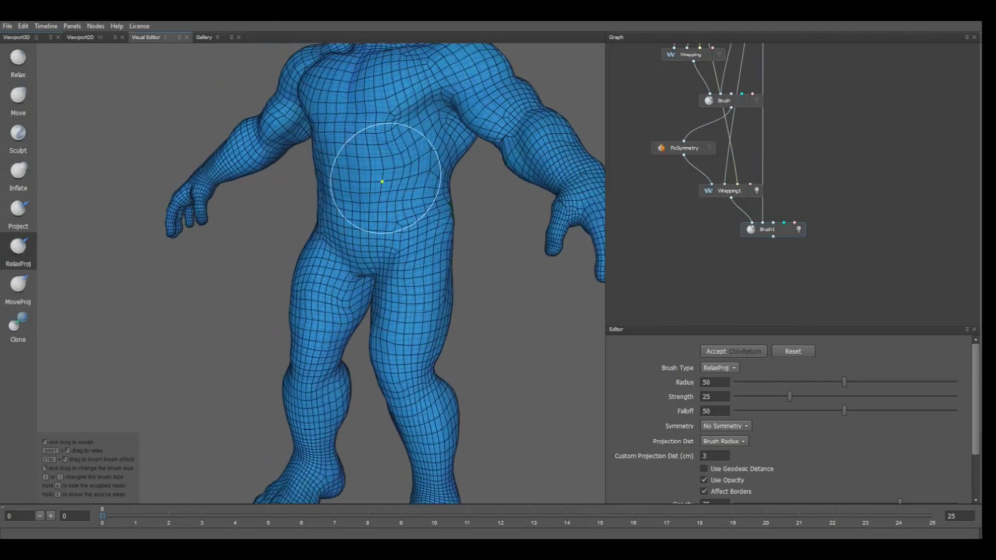
{"action": "mouse_move", "coordinate": [383, 182]}
{"action": "left_mouse_down"}
{"action": "mouse_move", "coordinate": [438, 200]}
{"action": "mouse_move", "coordinate": [442, 244]}
{"action": "mouse_move", "coordinate": [312, 239]}
{"action": "left_mouse_up"}
{"action": "mouse_move", "coordinate": [528, 174]}
{"action": "left_mouse_down"}
{"action": "mouse_move", "coordinate": [521, 187]}
{"action": "mouse_move", "coordinate": [529, 151]}
{"action": "left_mouse_up"}
Set the RelaxProj brush strength to 15 and smooth the mesh on the back, buttocks and backs of the legs.
{"action": "left_click_drag", "start_coordinate": [789, 396], "coordinate": [767, 396]}
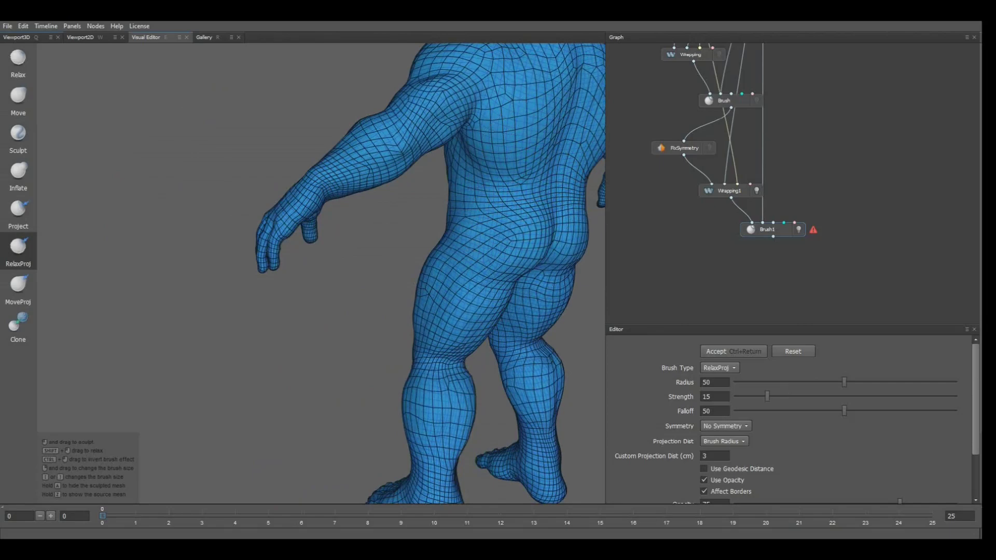
{"action": "mouse_move", "coordinate": [545, 137]}
{"action": "left_mouse_down", "text": "alt"}
{"action": "mouse_move", "coordinate": [511, 150]}
{"action": "mouse_move", "coordinate": [469, 145]}
{"action": "left_mouse_up", "text": "alt"}
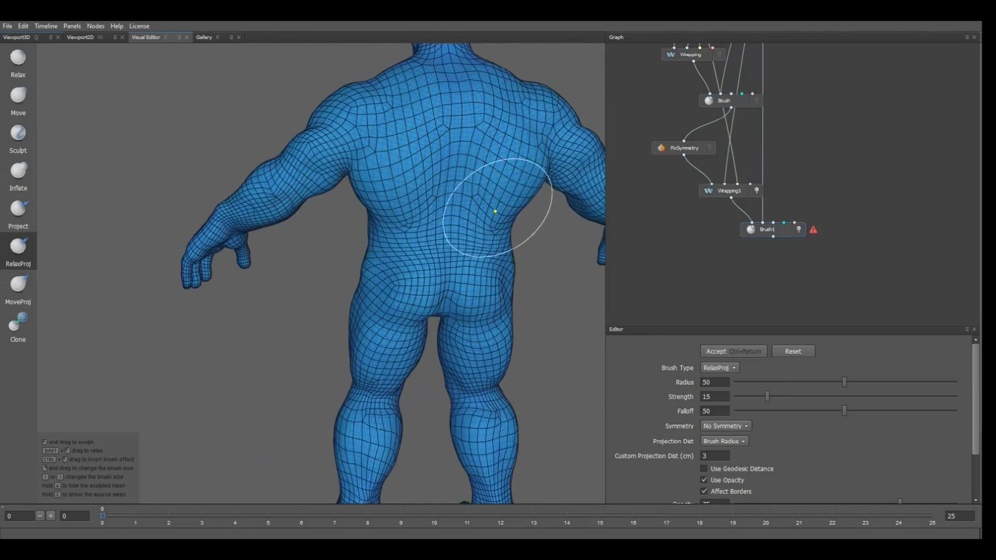
{"action": "left_click_drag", "start_coordinate": [494, 211], "coordinate": [460, 282]}
{"action": "middle_click_drag", "start_coordinate": [460, 283], "coordinate": [444, 132], "text": "alt"}
{"action": "left_click_drag", "start_coordinate": [480, 250], "coordinate": [478, 289]}
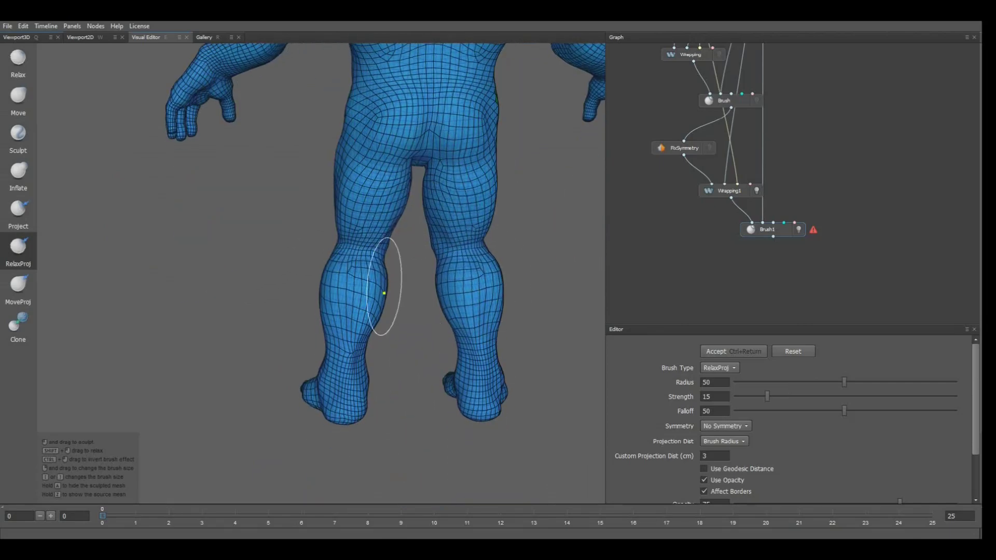
{"action": "left_click_drag", "start_coordinate": [384, 293], "coordinate": [351, 326]}
{"action": "mouse_move", "coordinate": [480, 112]}
{"action": "middle_mouse_down", "text": "alt"}
{"action": "mouse_move", "coordinate": [398, 231]}
{"action": "mouse_move", "coordinate": [382, 232]}
{"action": "middle_mouse_up", "text": "alt"}
{"action": "left_click_drag", "start_coordinate": [470, 108], "coordinate": [511, 156]}
{"action": "middle_click_drag", "start_coordinate": [511, 156], "coordinate": [367, 293], "text": "alt"}
Examine the smoothed body mesh from the front, sides and back, including the torso, arms and legs.
{"action": "left_click_drag", "start_coordinate": [451, 283], "coordinate": [296, 234], "text": "alt"}
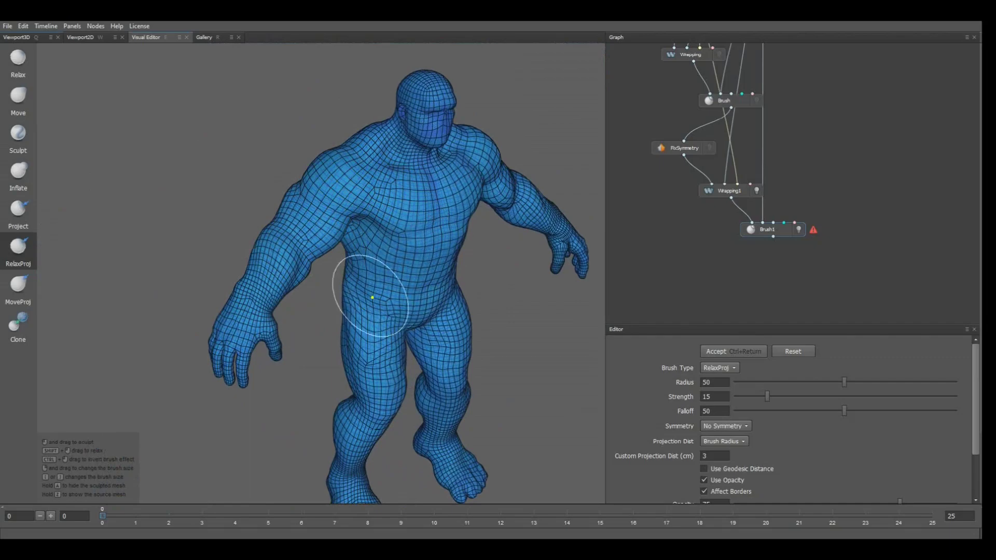
{"action": "left_click_drag", "start_coordinate": [372, 297], "coordinate": [322, 277], "text": "alt"}
{"action": "middle_click_drag", "start_coordinate": [365, 379], "coordinate": [340, 307], "text": "alt"}
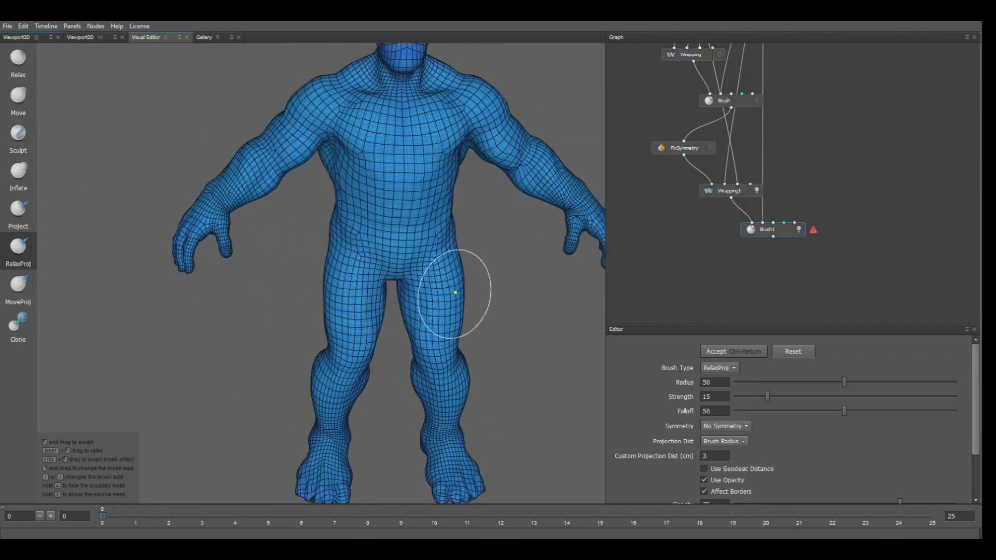
{"action": "middle_click_drag", "start_coordinate": [335, 245], "coordinate": [375, 327], "text": "alt"}
{"action": "middle_click_drag", "start_coordinate": [262, 262], "coordinate": [169, 327], "text": "alt"}
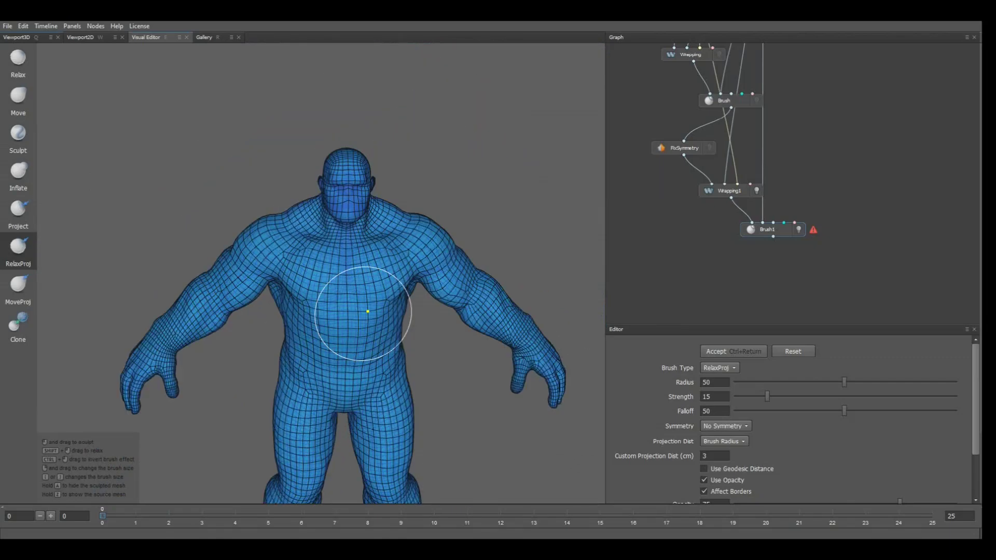
{"action": "mouse_move", "coordinate": [367, 311]}
{"action": "left_mouse_down", "text": "alt"}
{"action": "mouse_move", "coordinate": [378, 344]}
{"action": "mouse_move", "coordinate": [431, 295]}
{"action": "mouse_move", "coordinate": [403, 243]}
{"action": "left_mouse_up", "text": "alt"}
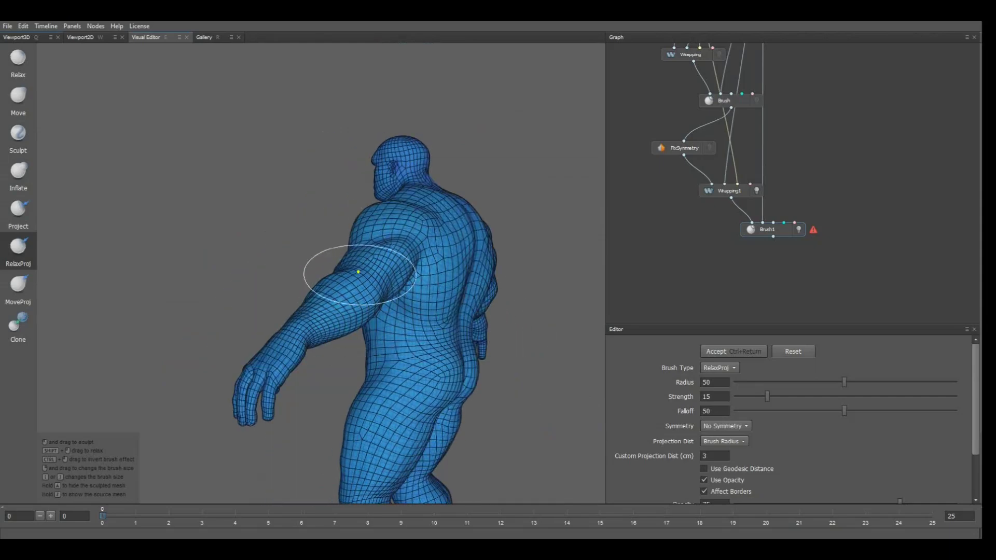
{"action": "mouse_move", "coordinate": [353, 273]}
{"action": "left_mouse_down", "text": "alt"}
{"action": "mouse_move", "coordinate": [416, 316]}
{"action": "mouse_move", "coordinate": [382, 216]}
{"action": "left_mouse_up", "text": "alt"}
{"action": "mouse_move", "coordinate": [449, 365]}
{"action": "left_mouse_down"}
{"action": "mouse_move", "coordinate": [429, 365]}
{"action": "mouse_move", "coordinate": [456, 373]}
{"action": "mouse_move", "coordinate": [358, 399]}
{"action": "mouse_move", "coordinate": [313, 380]}
{"action": "mouse_move", "coordinate": [331, 450]}
{"action": "mouse_move", "coordinate": [244, 416]}
{"action": "mouse_move", "coordinate": [224, 446]}
{"action": "left_mouse_up"}
{"action": "middle_click_drag", "start_coordinate": [229, 426], "coordinate": [298, 294], "text": "alt"}
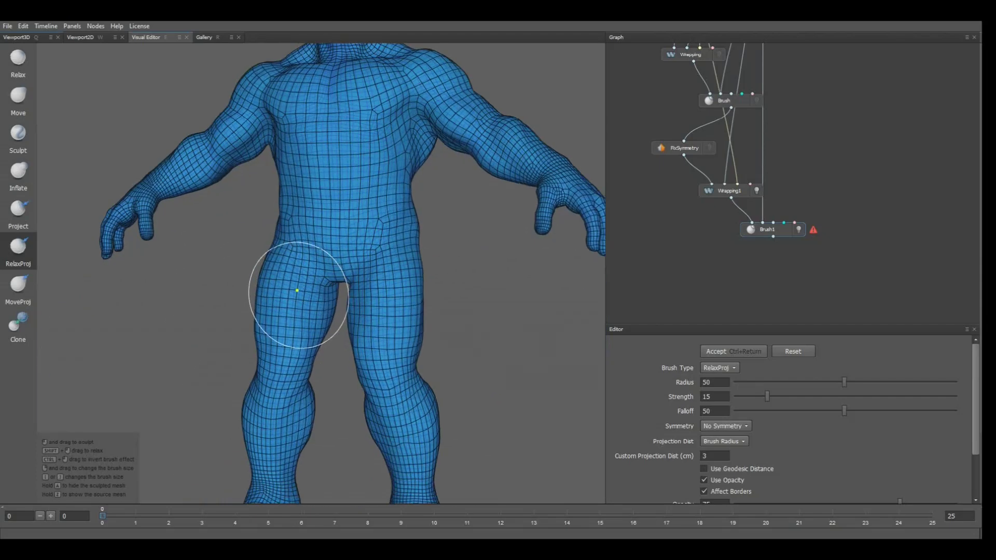
{"action": "mouse_move", "coordinate": [297, 294]}
{"action": "left_mouse_down", "text": "alt"}
{"action": "mouse_move", "coordinate": [240, 242]}
{"action": "mouse_move", "coordinate": [231, 144]}
{"action": "left_mouse_up", "text": "alt"}
{"action": "middle_click_drag", "start_coordinate": [254, 207], "coordinate": [325, 327], "text": "alt"}
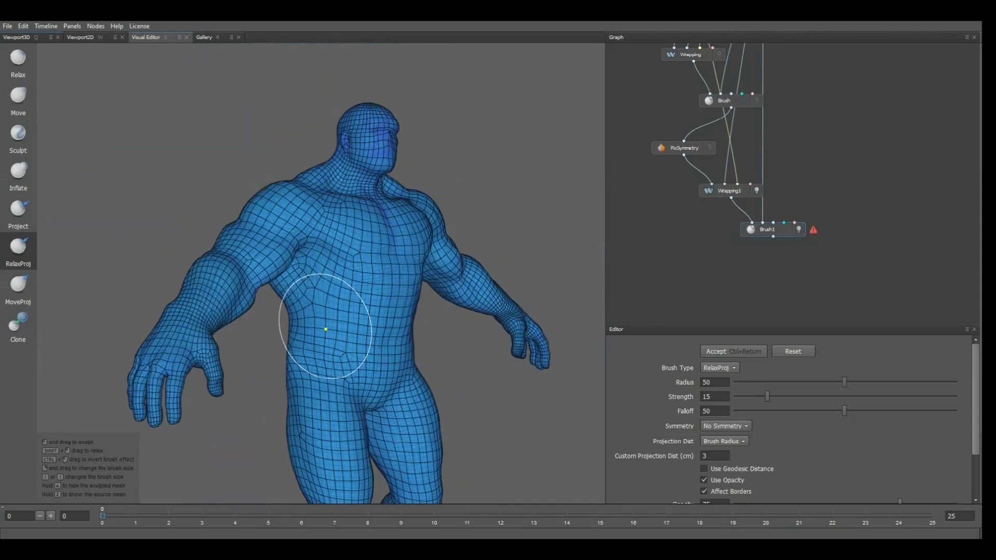
{"action": "left_click_drag", "start_coordinate": [325, 327], "coordinate": [237, 314], "text": "alt"}
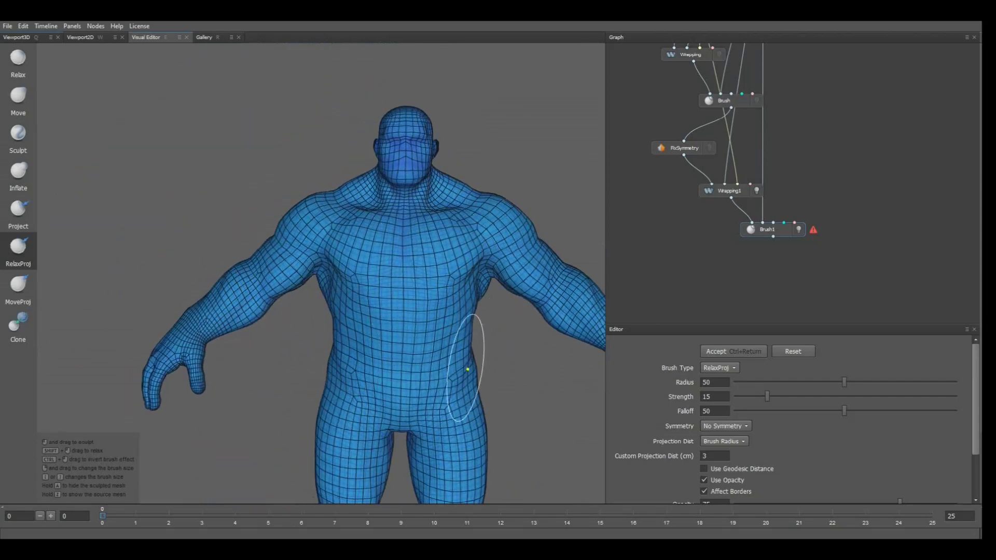
{"action": "middle_click_drag", "start_coordinate": [410, 454], "coordinate": [319, 222], "text": "alt"}
{"action": "left_click_drag", "start_coordinate": [398, 338], "coordinate": [233, 339], "text": "alt"}
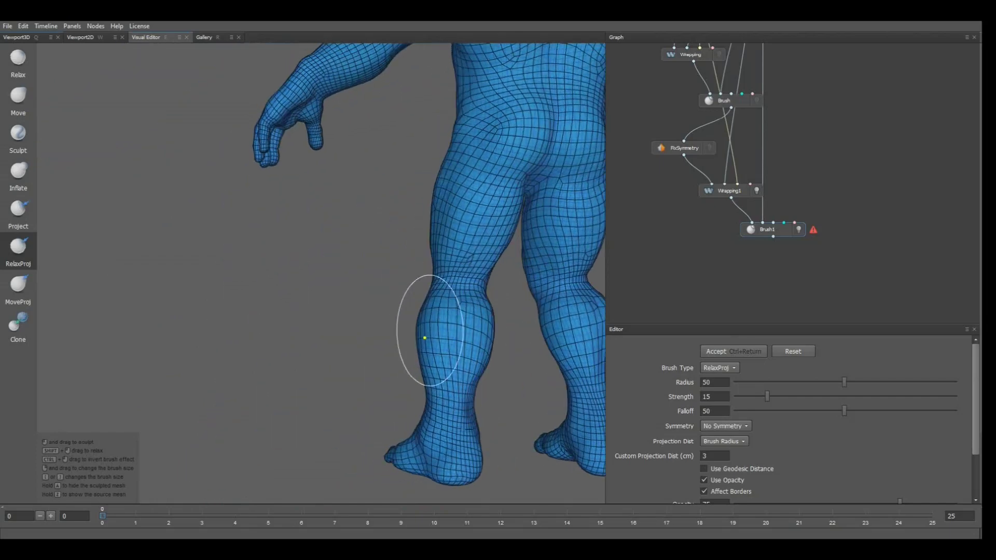
{"action": "mouse_move", "coordinate": [481, 284]}
{"action": "left_mouse_down", "text": "alt"}
{"action": "mouse_move", "coordinate": [441, 317]}
{"action": "mouse_move", "coordinate": [453, 313]}
{"action": "mouse_move", "coordinate": [357, 348]}
{"action": "left_mouse_up", "text": "alt"}
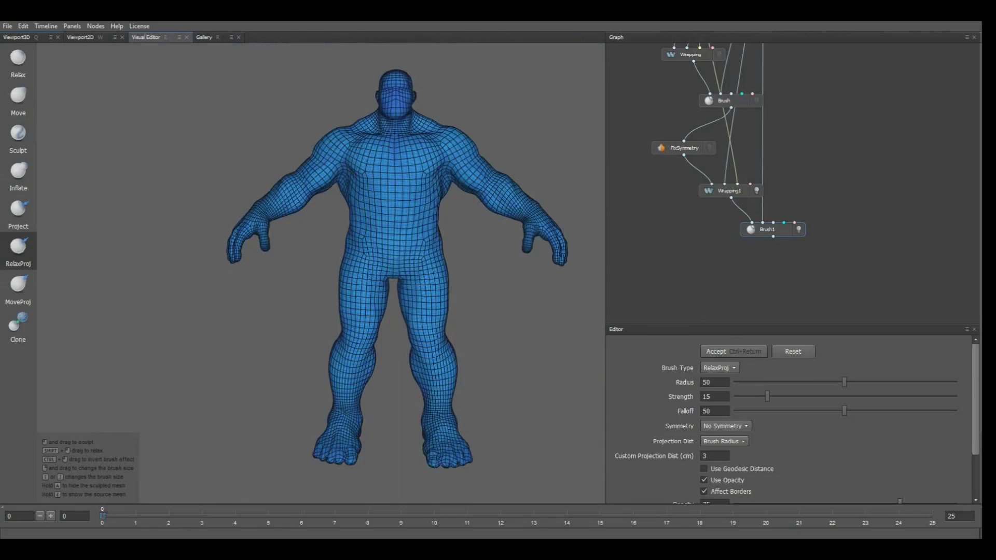
Add a second FixSymmetry node below Brush1 and connect Brush1's output to its input.
{"action": "middle_click_drag", "start_coordinate": [809, 218], "coordinate": [783, 190]}
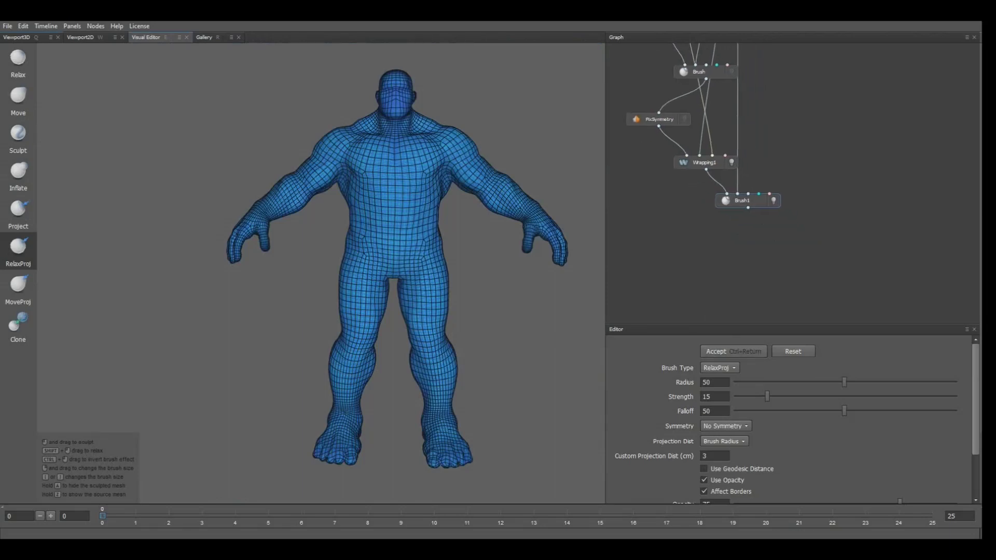
{"action": "key", "text": "Tab"}
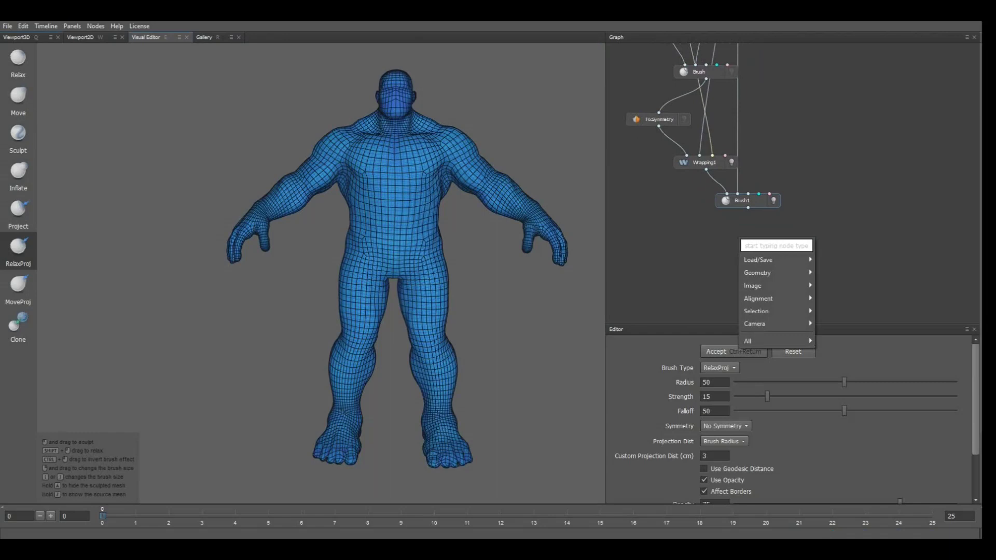
{"action": "type", "text": "fi"}
{"action": "key", "text": "Return"}
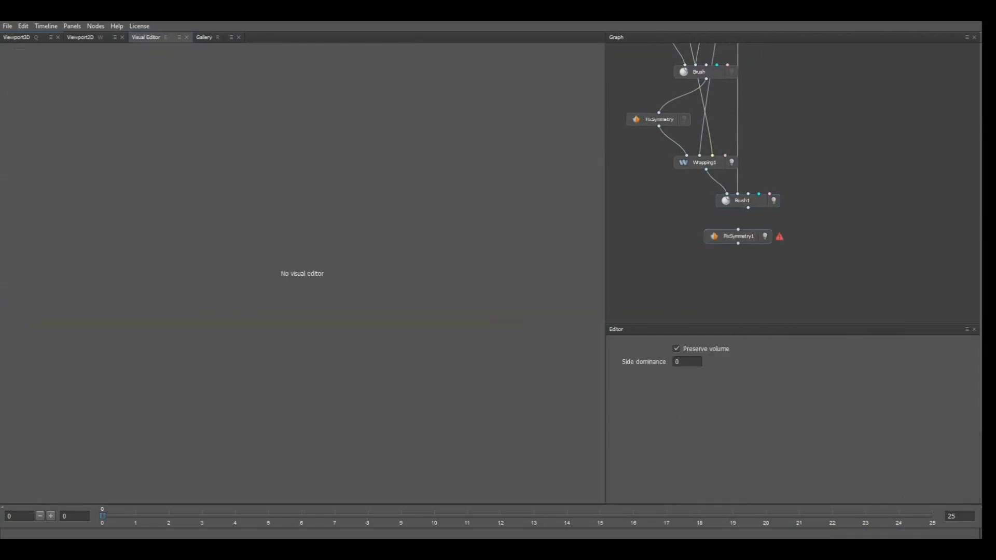
{"action": "left_click_drag", "start_coordinate": [737, 236], "coordinate": [747, 233]}
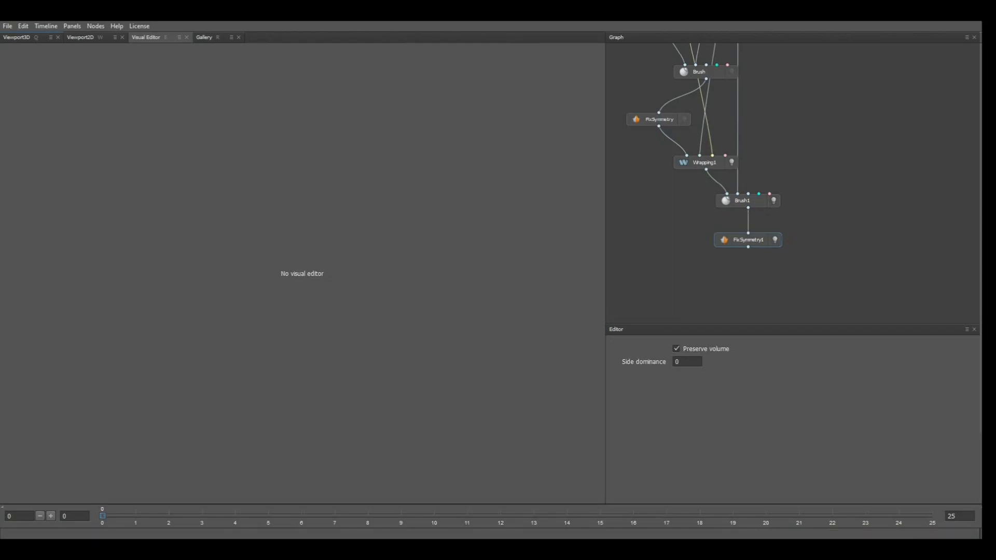
Show the FixSymmetry1 result in the 3D viewport and display the Hulk scan mesh together with it.
{"action": "key", "text": "q"}
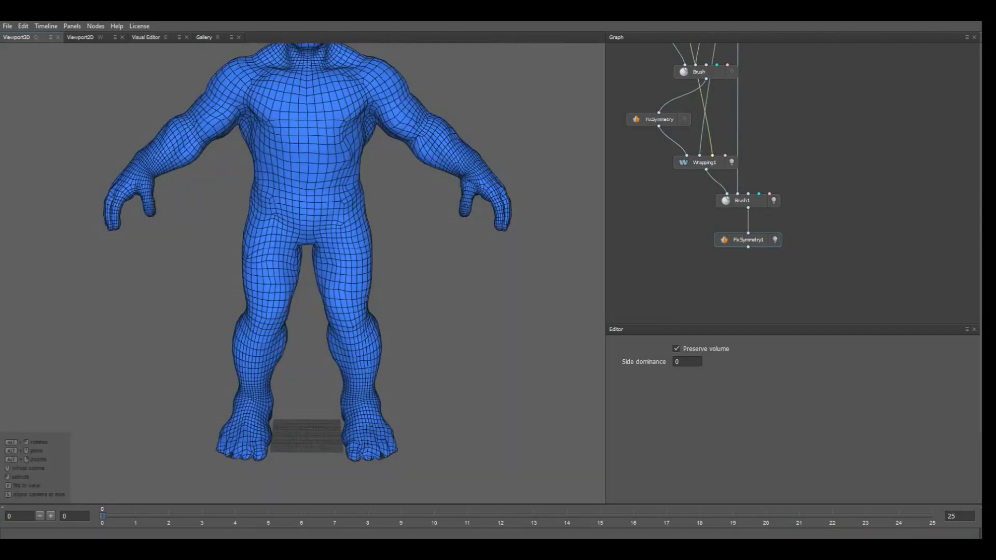
{"action": "left_click_drag", "start_coordinate": [311, 248], "coordinate": [308, 249], "text": "alt"}
{"action": "scroll", "coordinate": [308, 249], "scroll_direction": "down", "scroll_amount": 1}
{"action": "middle_click_drag", "start_coordinate": [308, 249], "coordinate": [315, 282], "text": "alt"}
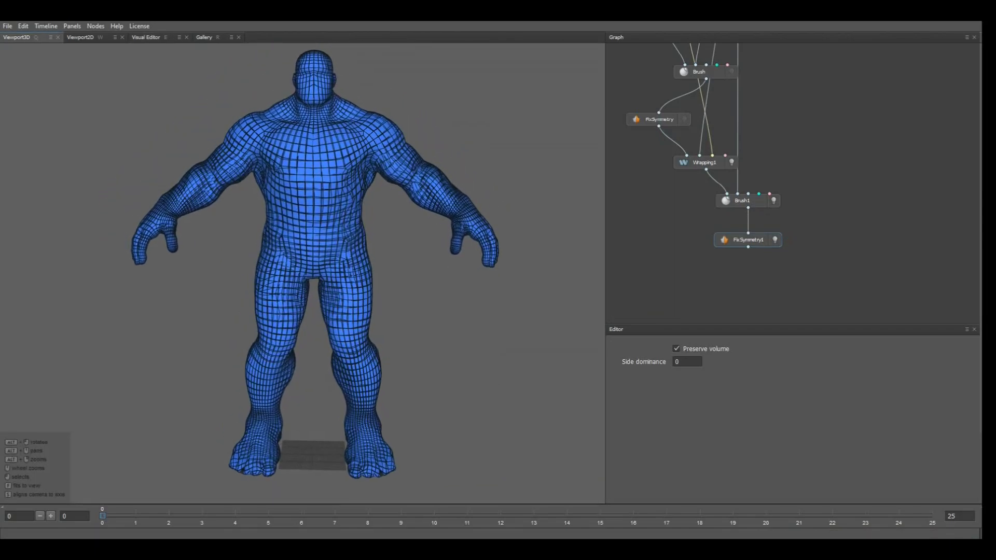
{"action": "middle_click_drag", "start_coordinate": [799, 155], "coordinate": [795, 245]}
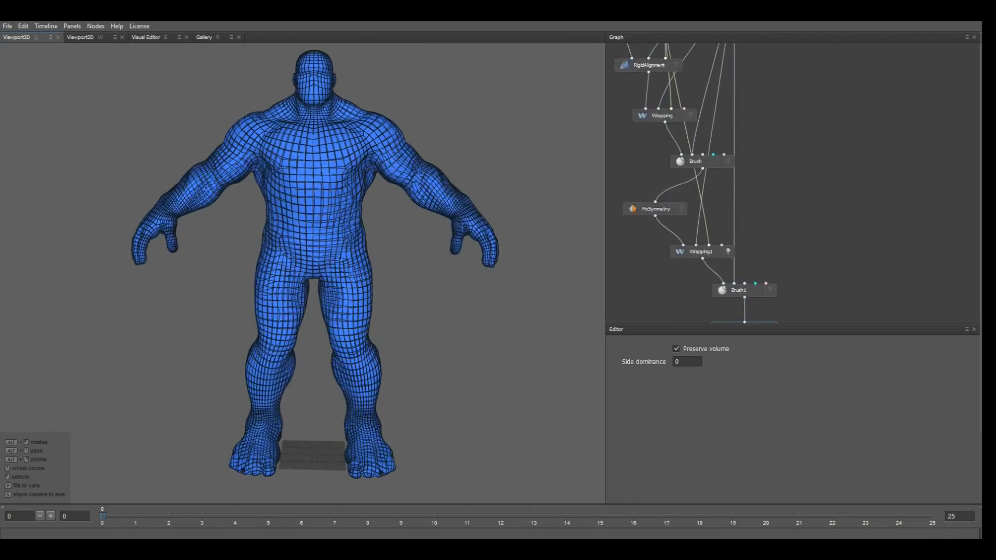
{"action": "middle_click_drag", "start_coordinate": [773, 135], "coordinate": [773, 254]}
{"action": "left_click", "coordinate": [760, 86]}
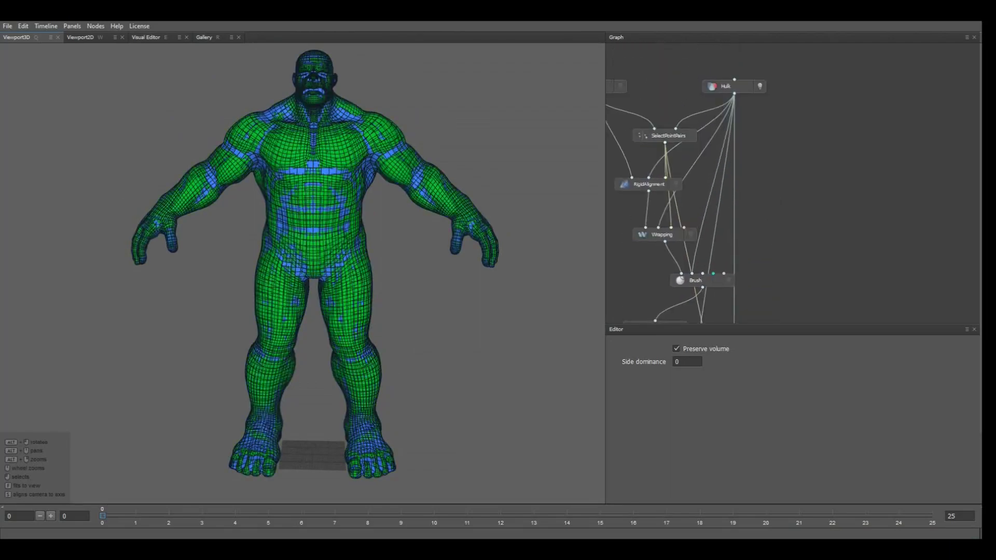
Examine how closely the symmetrized mesh matches the overlaid Hulk on the torso, legs and feet.
{"action": "middle_click_drag", "start_coordinate": [311, 270], "coordinate": [308, 253], "text": "alt"}
{"action": "scroll", "coordinate": [308, 252], "scroll_direction": "up", "scroll_amount": 2}
{"action": "left_click_drag", "start_coordinate": [308, 253], "coordinate": [332, 264], "text": "alt"}
{"action": "middle_click_drag", "start_coordinate": [332, 263], "coordinate": [332, 139], "text": "alt"}
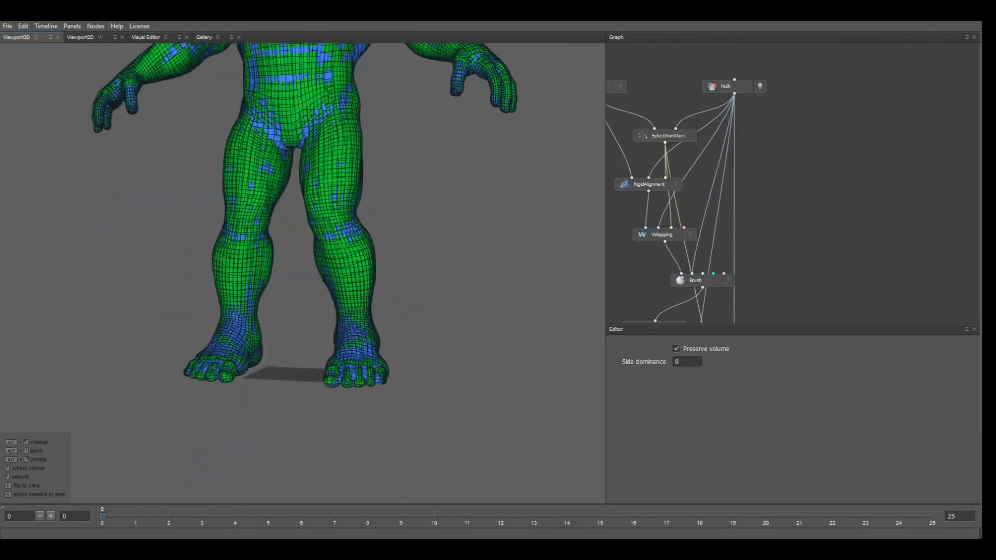
{"action": "left_click_drag", "start_coordinate": [332, 139], "coordinate": [305, 144], "text": "alt"}
{"action": "middle_click_drag", "start_coordinate": [305, 144], "coordinate": [305, 236], "text": "alt"}
{"action": "mouse_move", "coordinate": [305, 236]}
{"action": "left_mouse_down", "text": "alt"}
{"action": "mouse_move", "coordinate": [129, 236]}
{"action": "mouse_move", "coordinate": [303, 236]}
{"action": "left_mouse_up", "text": "alt"}
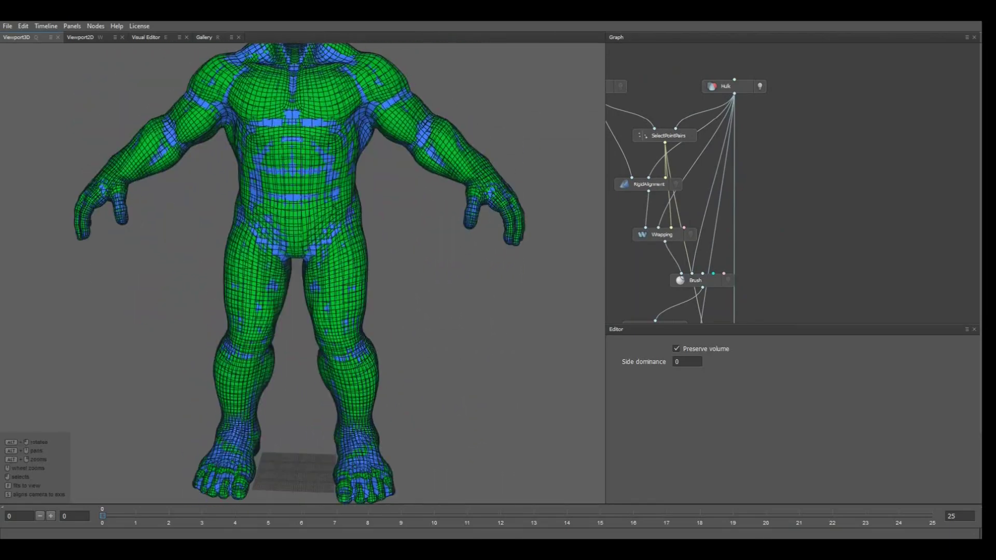
{"action": "scroll", "coordinate": [303, 235], "scroll_direction": "down", "scroll_amount": 3}
{"action": "scroll", "coordinate": [303, 235], "scroll_direction": "up", "scroll_amount": 3}
Add a SaveGeom node below FixSymmetry1 and connect FixSymmetry1's output to its input.
{"action": "mouse_move", "coordinate": [778, 290]}
{"action": "middle_mouse_down"}
{"action": "mouse_move", "coordinate": [788, 256]}
{"action": "mouse_move", "coordinate": [779, 47]}
{"action": "middle_mouse_up"}
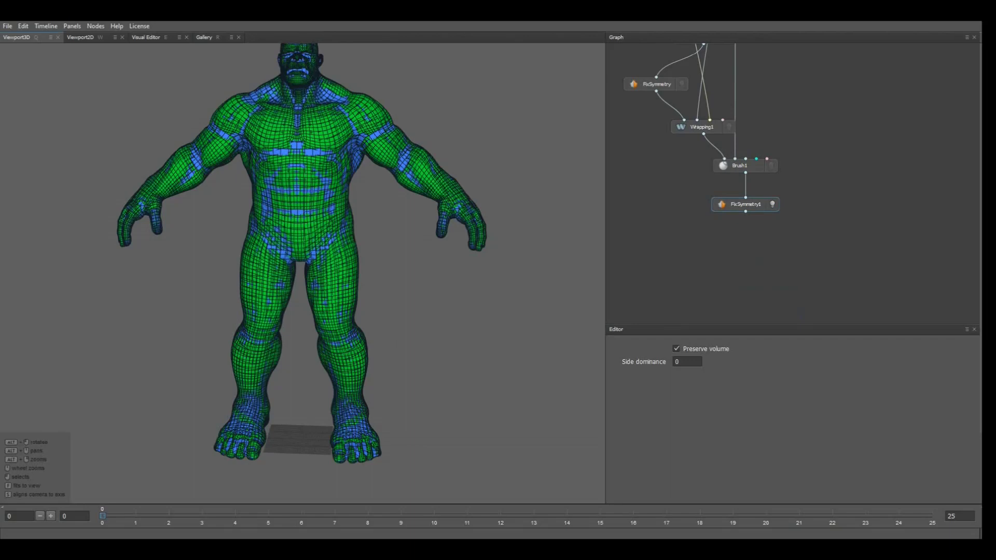
{"action": "right_click", "coordinate": [744, 237]}
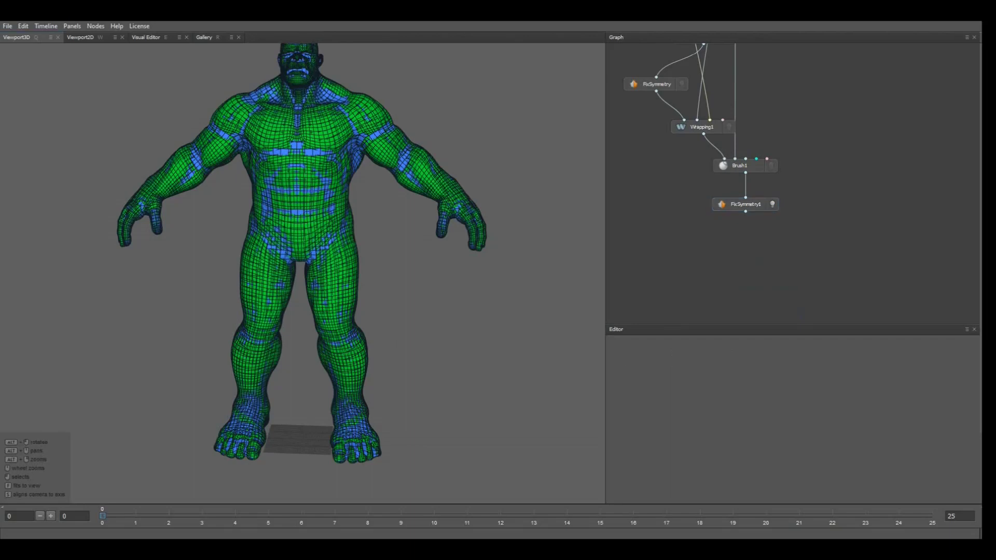
{"action": "mouse_move", "coordinate": [767, 259]}
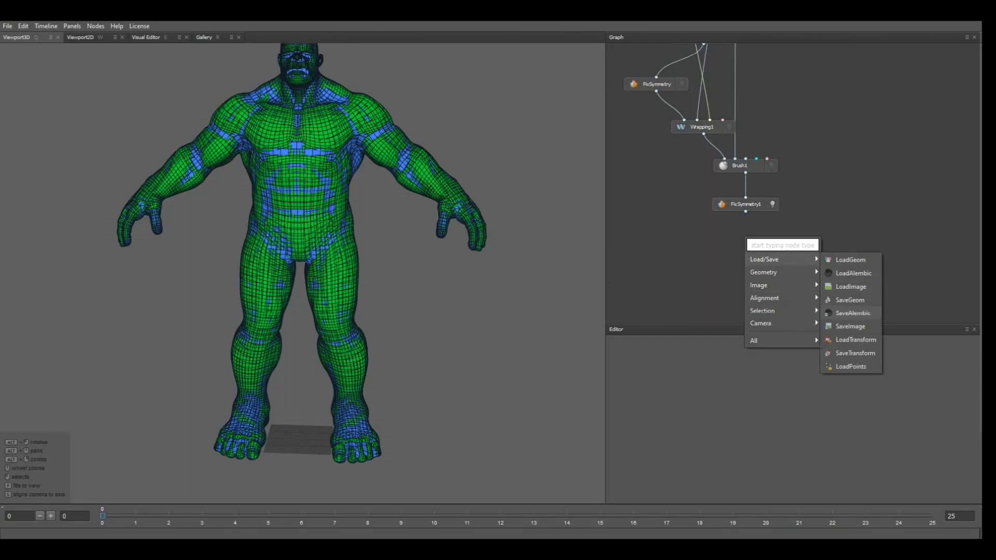
{"action": "left_click", "coordinate": [849, 300]}
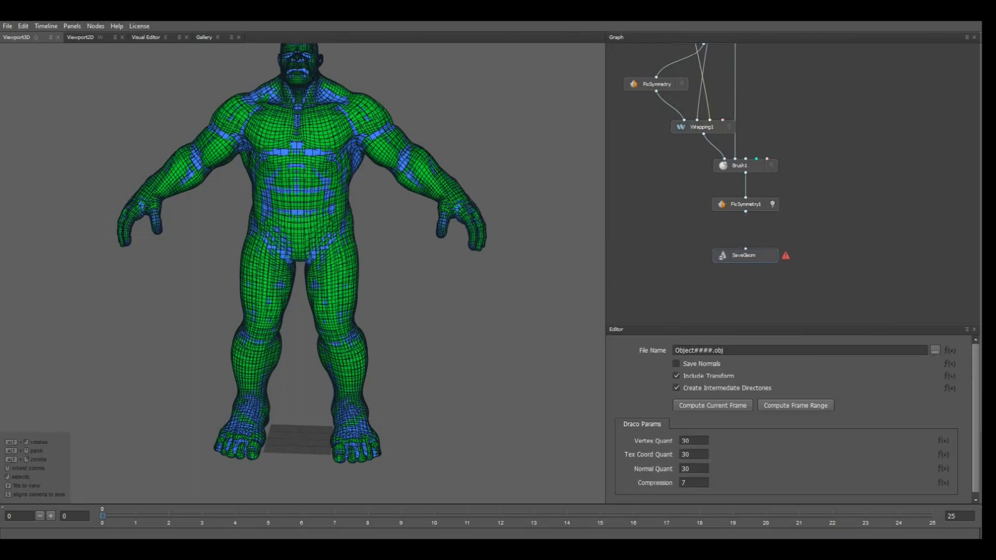
{"action": "left_click_drag", "start_coordinate": [745, 211], "coordinate": [745, 249]}
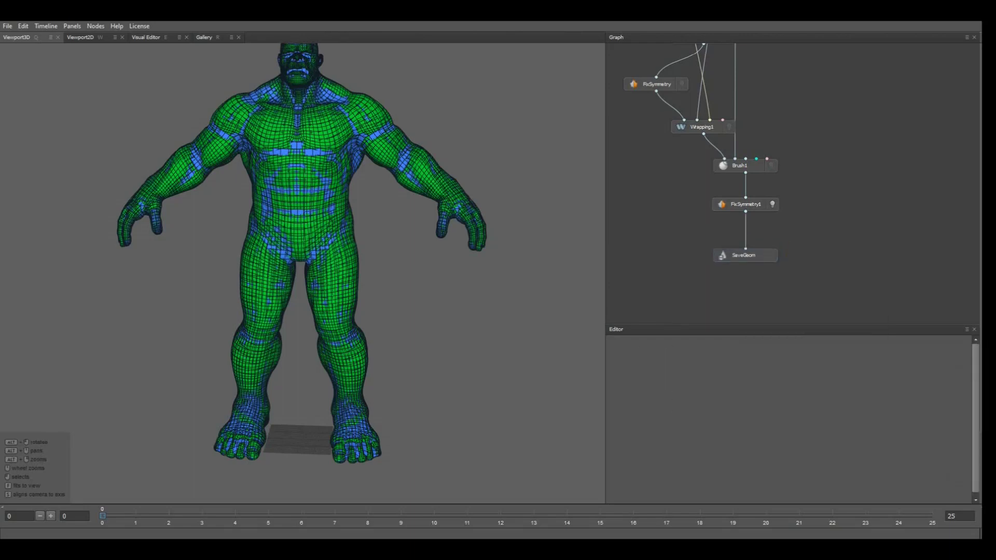
Set the SaveGeom output file to result_06 in the wrap folder on the Desktop.
{"action": "left_click", "coordinate": [745, 256]}
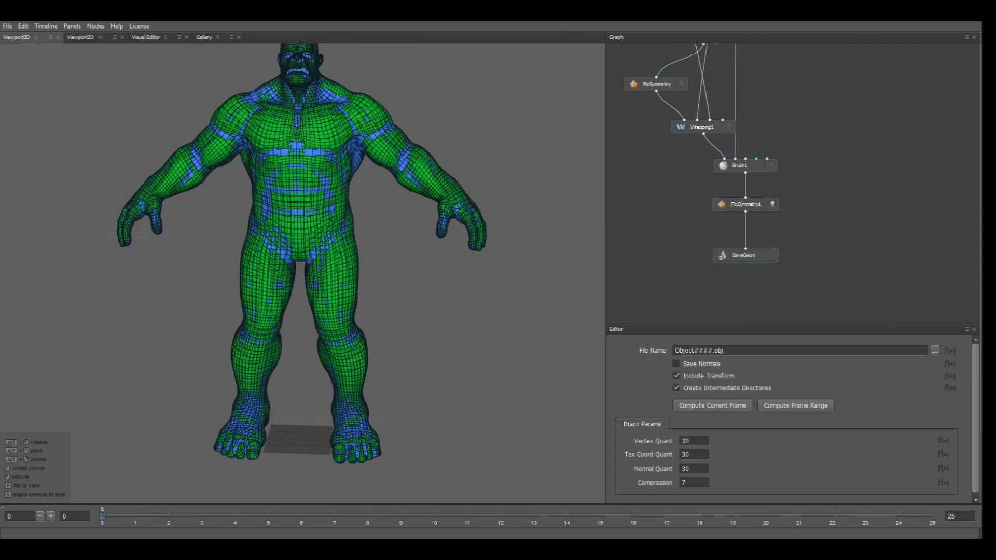
{"action": "left_click", "coordinate": [934, 351]}
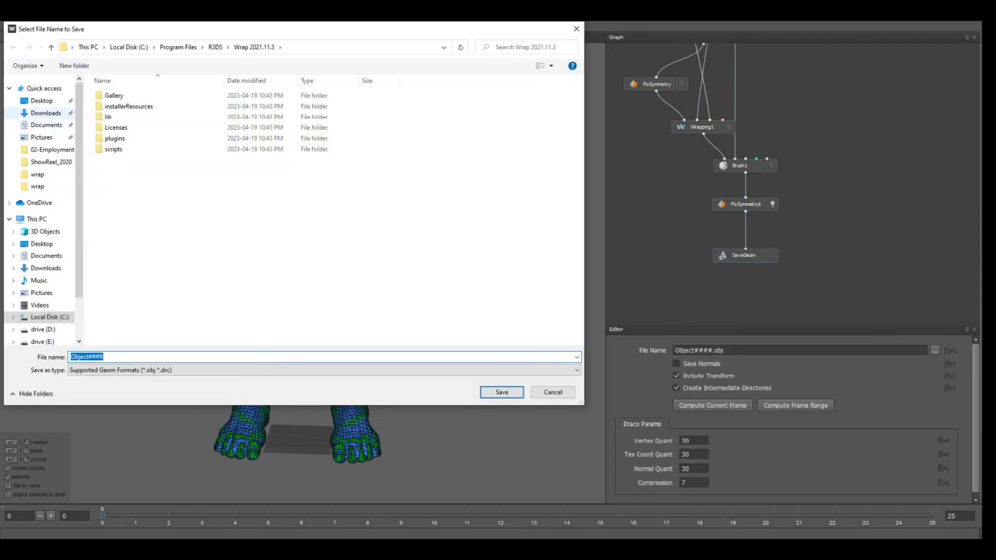
{"action": "left_click", "coordinate": [42, 101]}
{"action": "left_click", "coordinate": [174, 107]}
{"action": "double_click", "coordinate": [174, 108]}
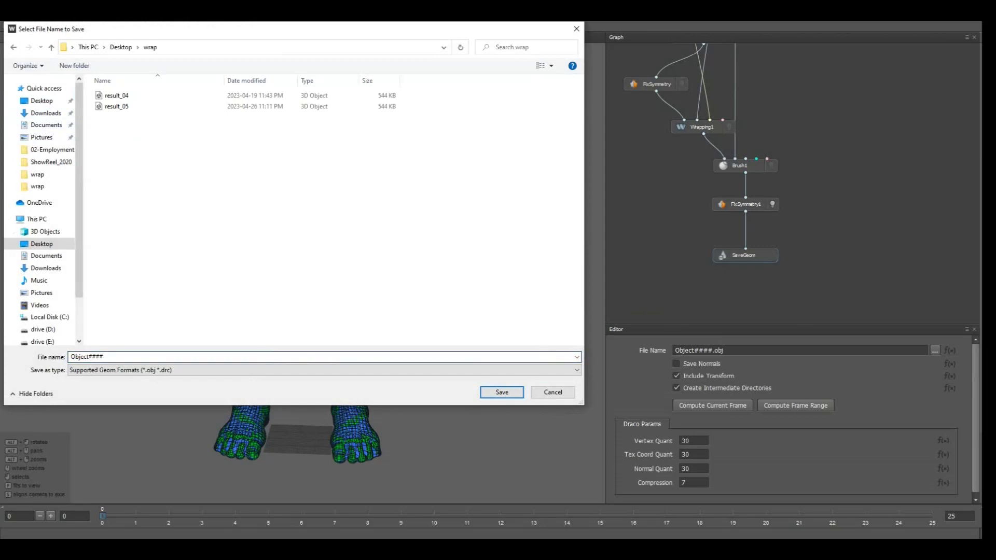
{"action": "left_click", "coordinate": [118, 106]}
{"action": "left_click", "coordinate": [95, 356]}
{"action": "left_click_drag", "start_coordinate": [95, 357], "coordinate": [91, 357]}
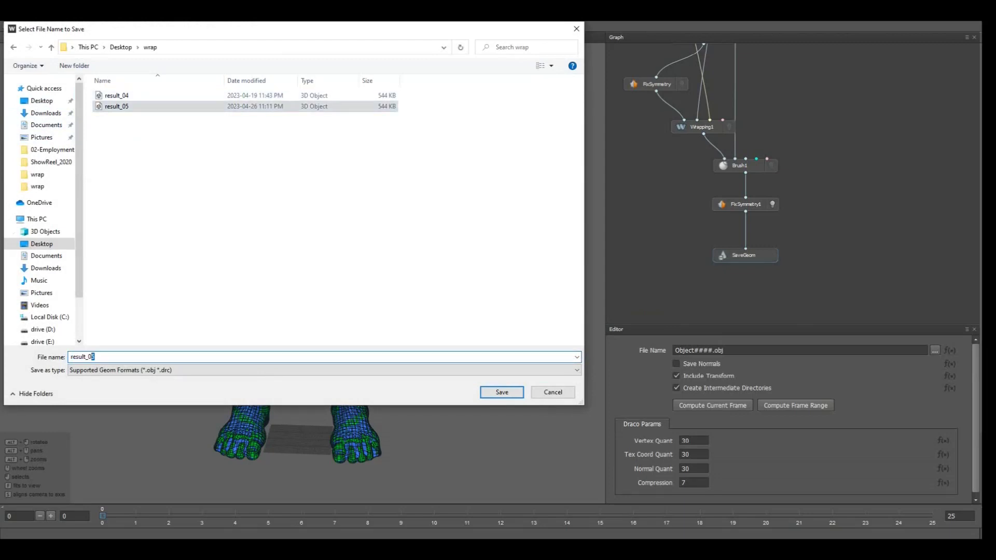
{"action": "type", "text": "6"}
{"action": "key", "text": "Return"}
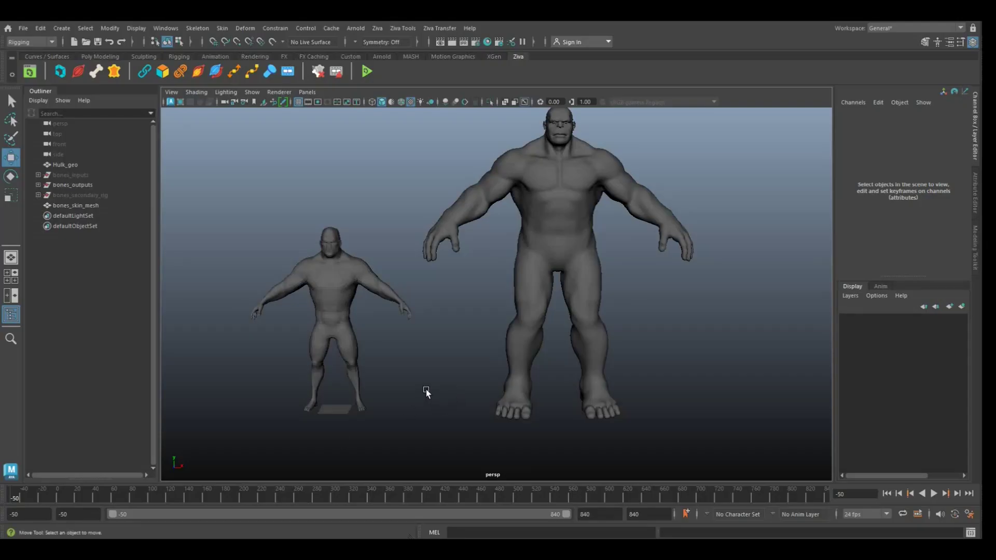
Switch to Maya and import result_06.obj from the wrap folder into the scene.
{"action": "left_click", "coordinate": [23, 27]}
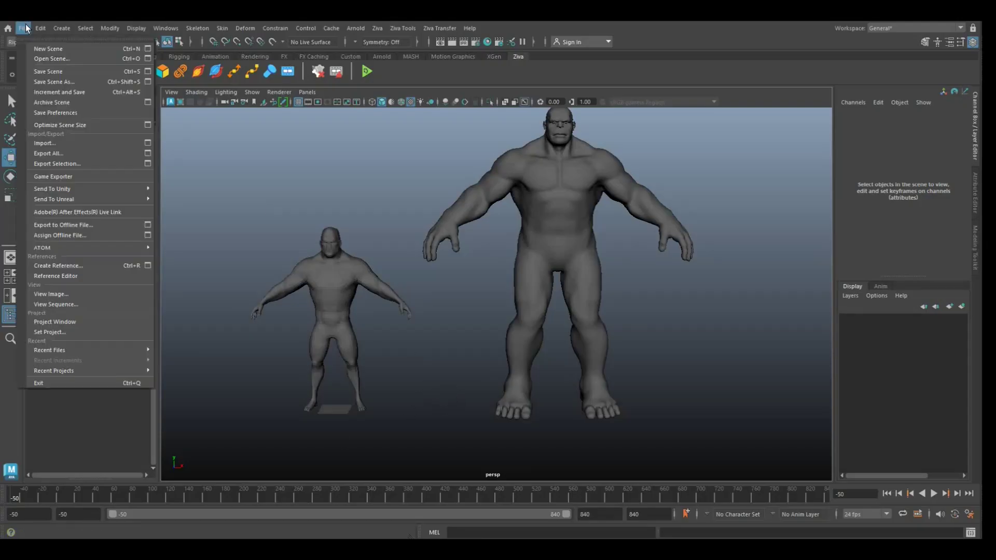
{"action": "left_click", "coordinate": [61, 144]}
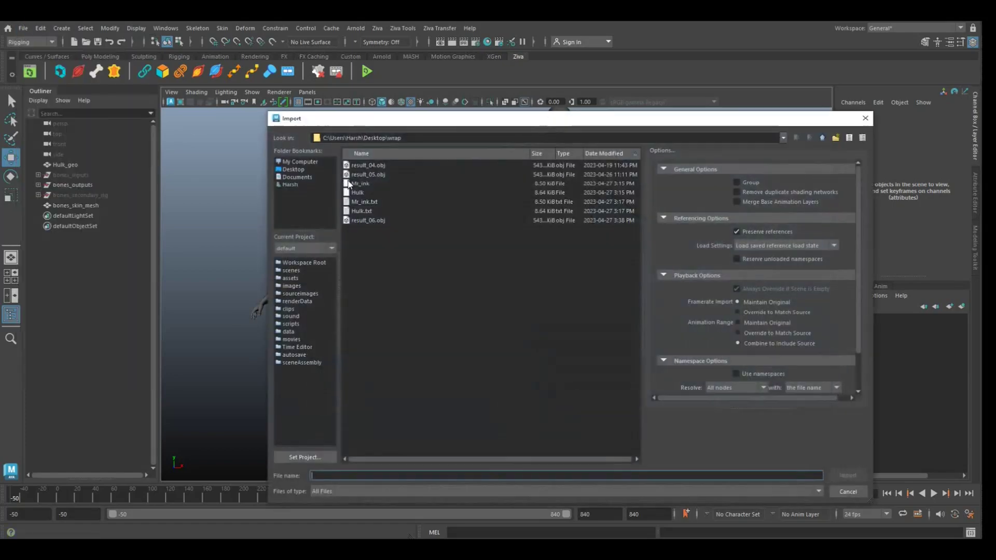
{"action": "left_click", "coordinate": [858, 475]}
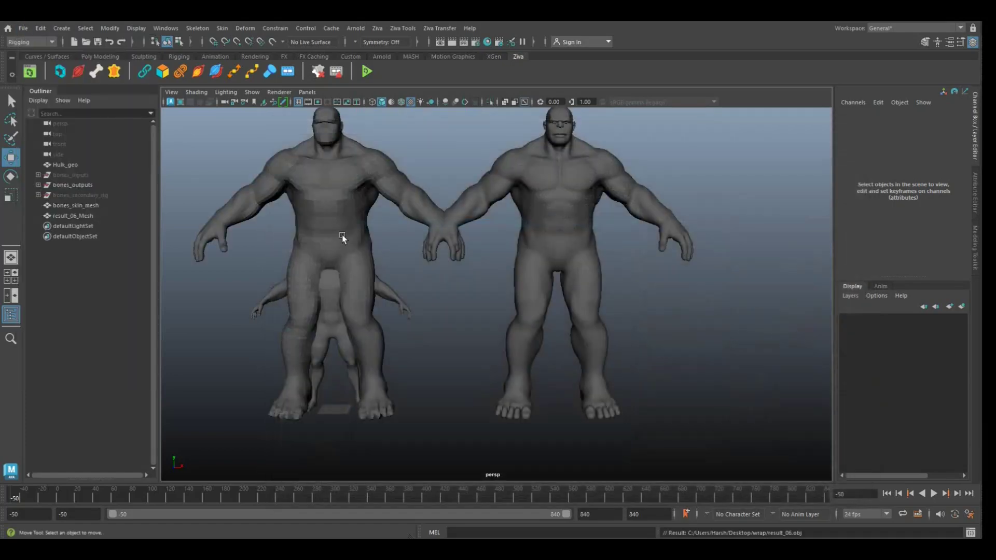
Set the imported result_06 mesh's Translate X to 180 to place it over the Hulk.
{"action": "left_click", "coordinate": [331, 190]}
{"action": "left_click", "coordinate": [948, 122]}
{"action": "type", "text": "180"}
{"action": "key", "text": "Return"}
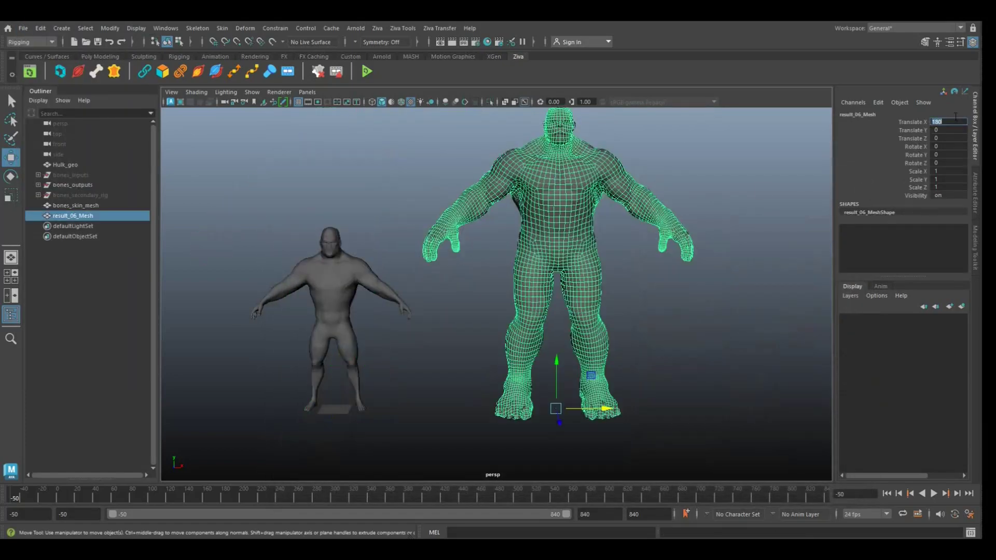
Freeze the transformations of the result_06 mesh.
{"action": "left_click_drag", "start_coordinate": [580, 306], "coordinate": [466, 311], "text": "alt"}
{"action": "left_click", "coordinate": [71, 28]}
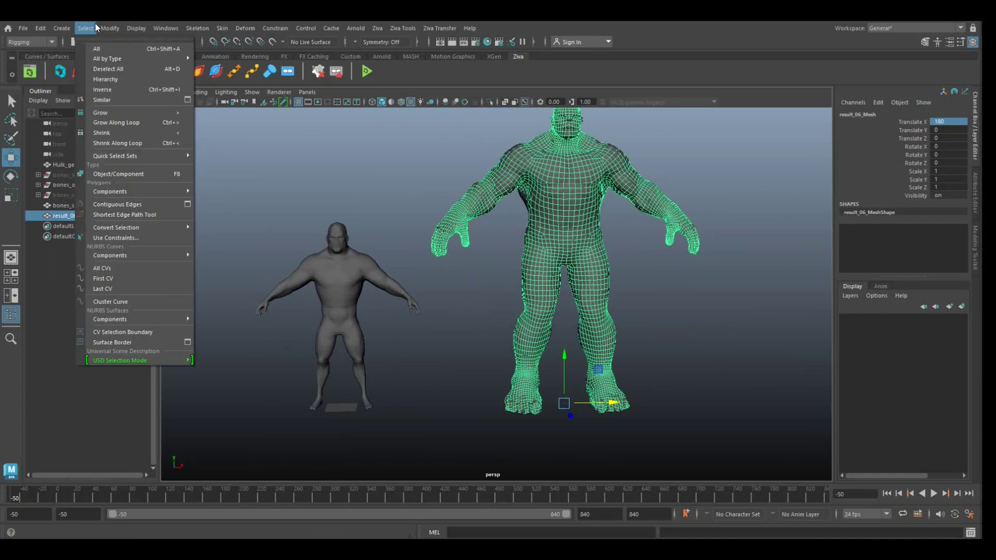
{"action": "mouse_move", "coordinate": [111, 26]}
{"action": "left_click", "coordinate": [146, 77]}
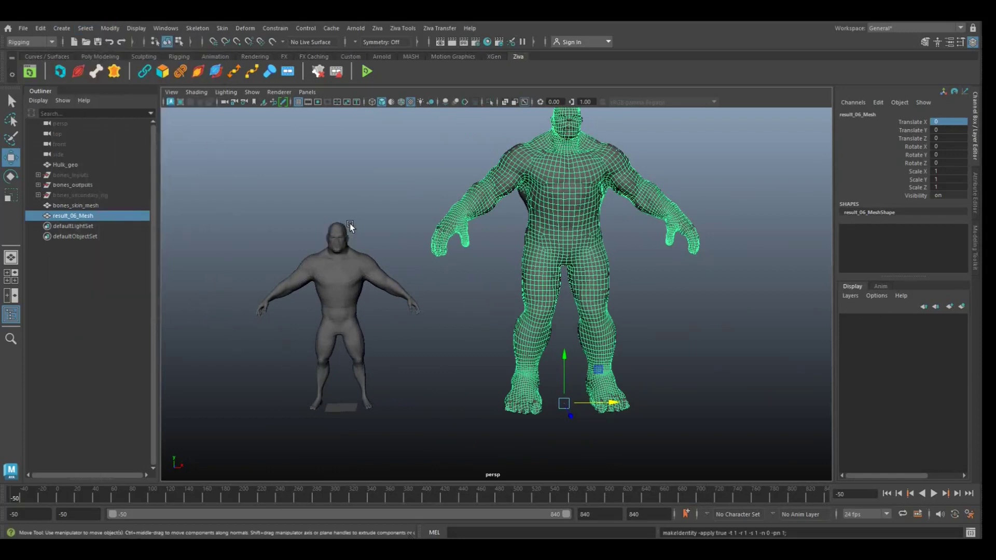
Create a blend shape on result_06_Mesh with bones_skin_mesh as its target.
{"action": "left_click", "coordinate": [353, 250]}
{"action": "left_click", "coordinate": [77, 217], "text": "ctrl"}
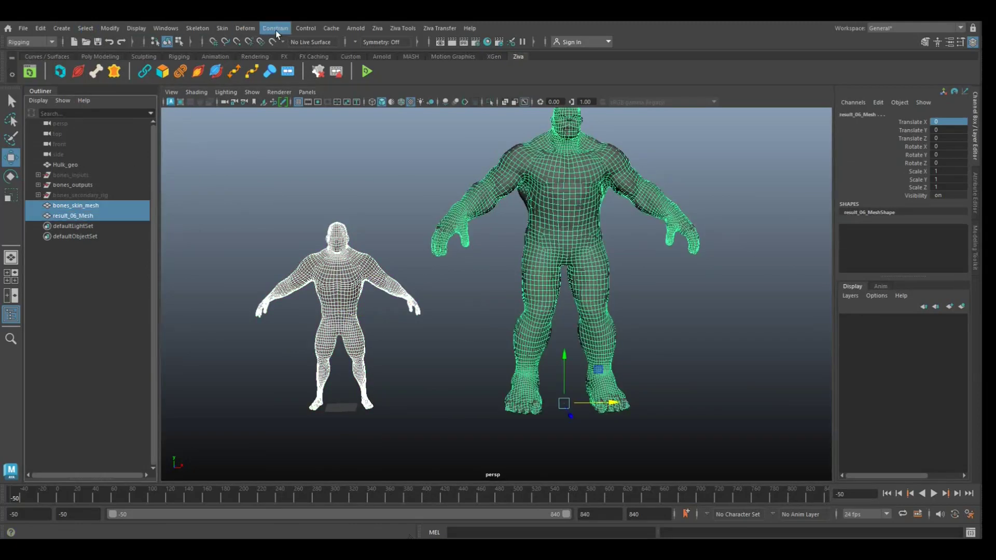
{"action": "left_click", "coordinate": [253, 28]}
{"action": "left_click", "coordinate": [272, 52]}
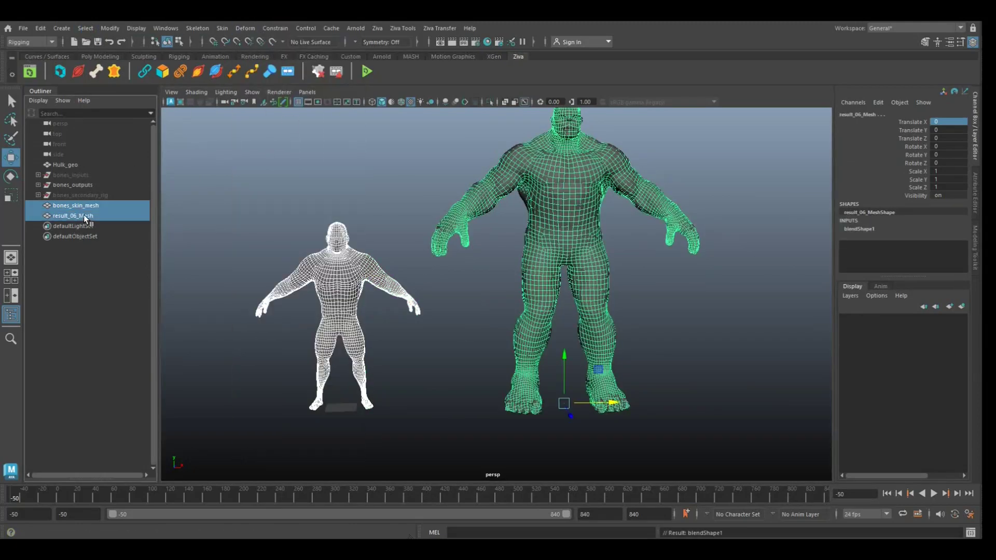
Test the bones_skin_mesh blend shape weight on result_06_Mesh and return it to 0.
{"action": "left_click", "coordinate": [882, 229]}
{"action": "left_click", "coordinate": [900, 244]}
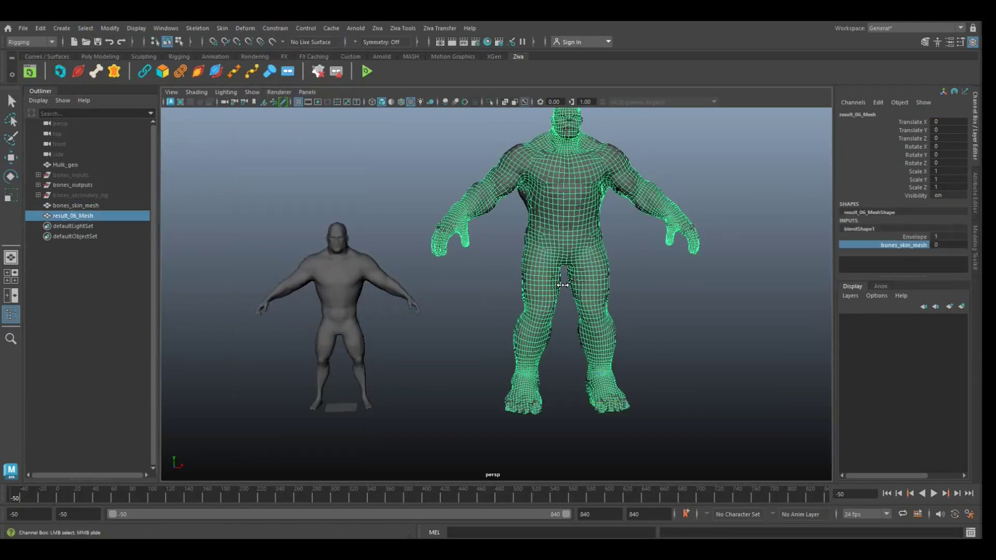
{"action": "mouse_move", "coordinate": [562, 285]}
{"action": "middle_mouse_down"}
{"action": "mouse_move", "coordinate": [605, 287]}
{"action": "mouse_move", "coordinate": [539, 283]}
{"action": "mouse_move", "coordinate": [520, 296]}
{"action": "middle_mouse_up"}
{"action": "right_click_drag", "start_coordinate": [516, 296], "coordinate": [509, 302], "text": "alt"}
{"action": "left_click_drag", "start_coordinate": [508, 302], "coordinate": [509, 296], "text": "alt"}
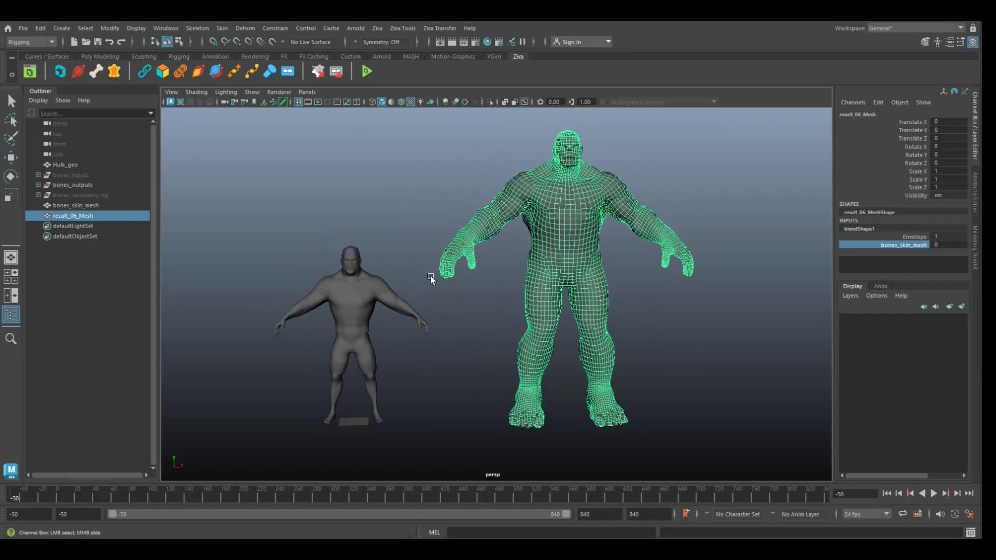
Select the blendShape1 node by name and delete it from result_06_Mesh.
{"action": "double_click", "coordinate": [891, 229]}
{"action": "key", "text": "ctrl+c"}
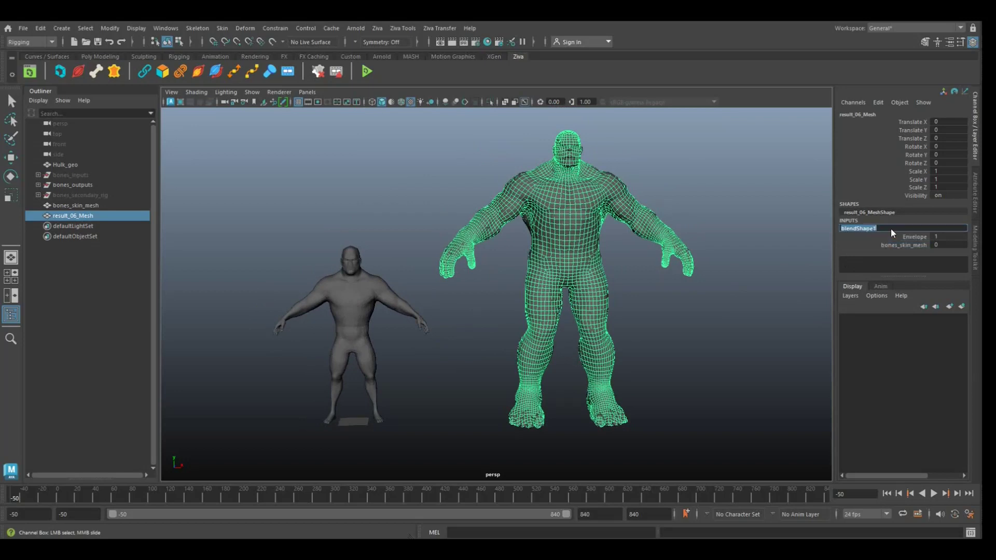
{"action": "left_click", "coordinate": [534, 42]}
{"action": "left_click", "coordinate": [548, 42]}
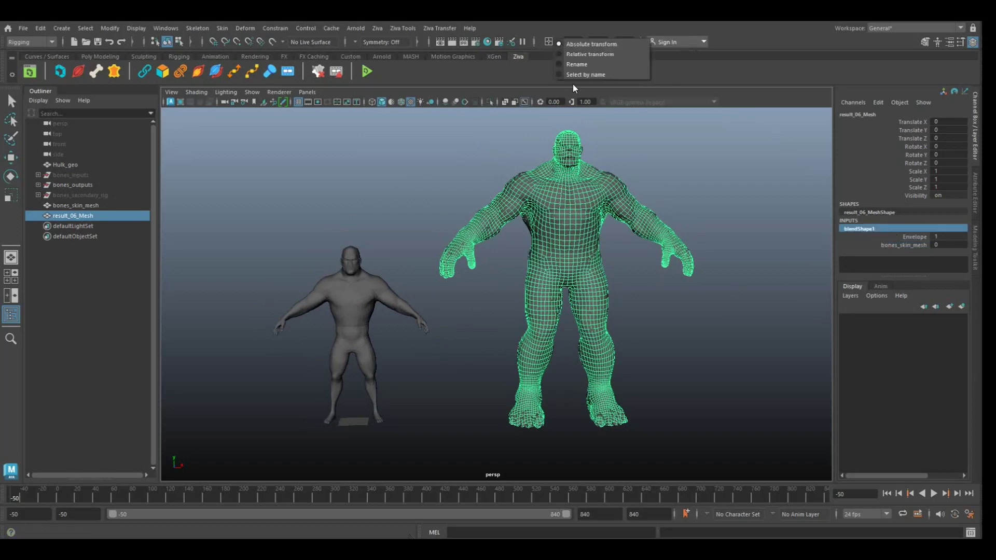
{"action": "left_click", "coordinate": [582, 75]}
{"action": "left_click", "coordinate": [590, 42]}
{"action": "key", "text": "ctrl+v"}
{"action": "left_click", "coordinate": [520, 127]}
{"action": "key", "text": "w"}
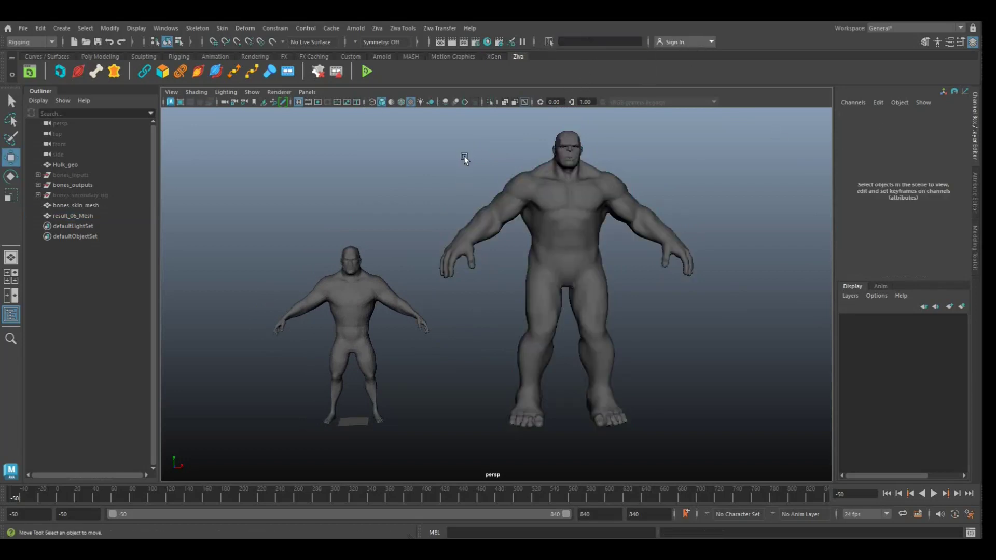
Hide Hulk_geo, bones_skin_mesh and result_06_Mesh, leaving the skeleton bones displayed.
{"action": "left_click", "coordinate": [78, 205]}
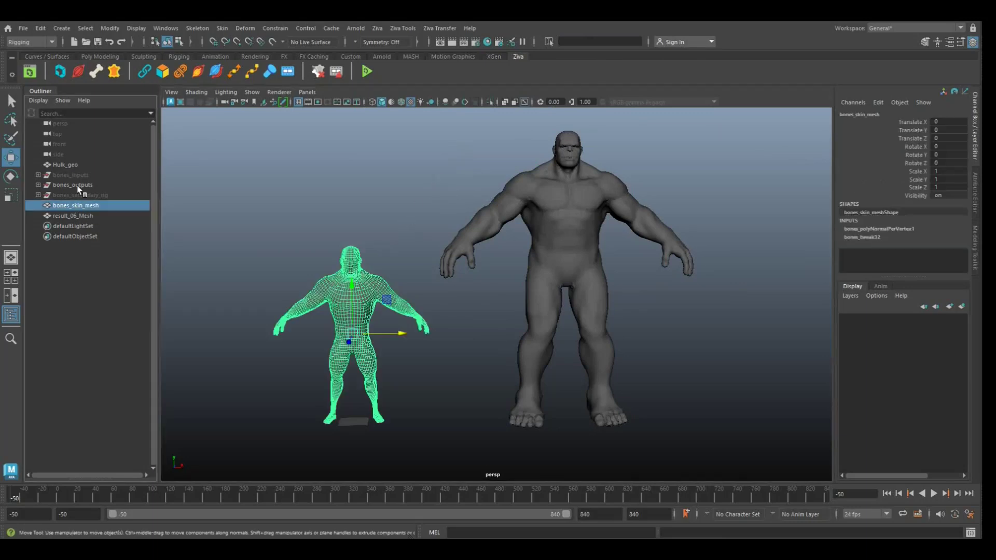
{"action": "left_click", "coordinate": [82, 164]}
{"action": "key", "text": "ctrl+h"}
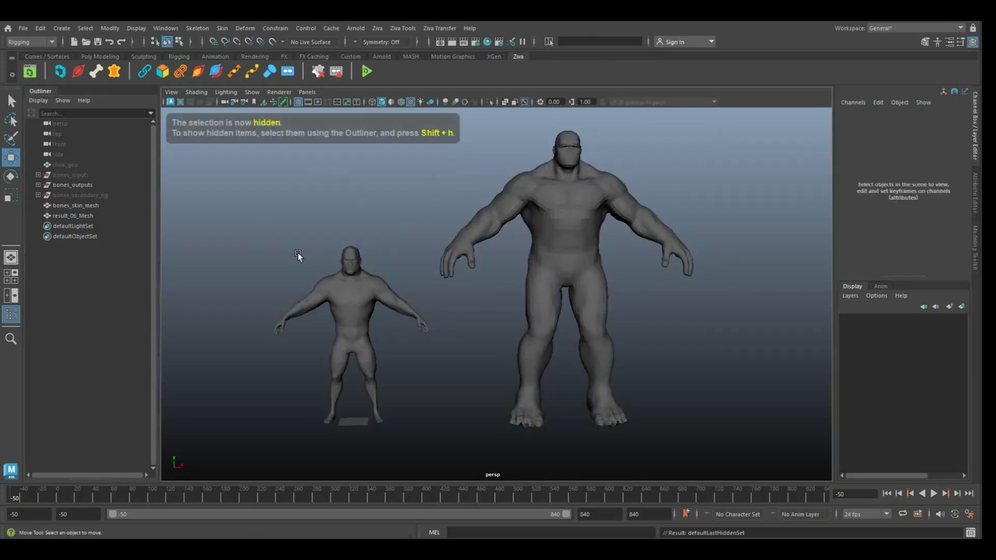
{"action": "scroll", "coordinate": [335, 295], "scroll_direction": "up", "scroll_amount": 2}
{"action": "left_click", "coordinate": [331, 238]}
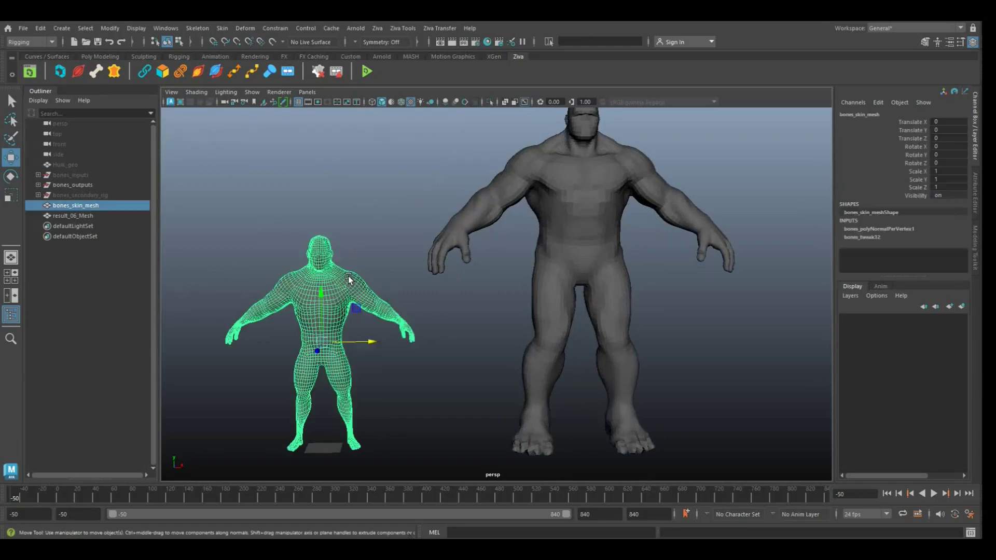
{"action": "left_click", "coordinate": [505, 219], "text": "shift"}
{"action": "key", "text": "ctrl+h"}
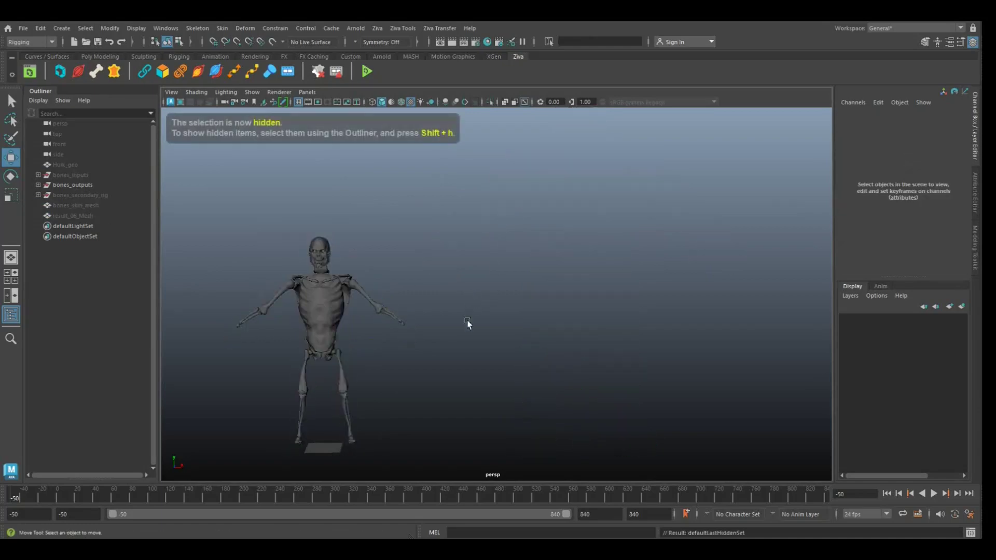
{"action": "left_click_drag", "start_coordinate": [467, 322], "coordinate": [325, 241], "text": "alt"}
{"action": "left_click_drag", "start_coordinate": [283, 173], "coordinate": [517, 421]}
{"action": "left_click", "coordinate": [539, 342]}
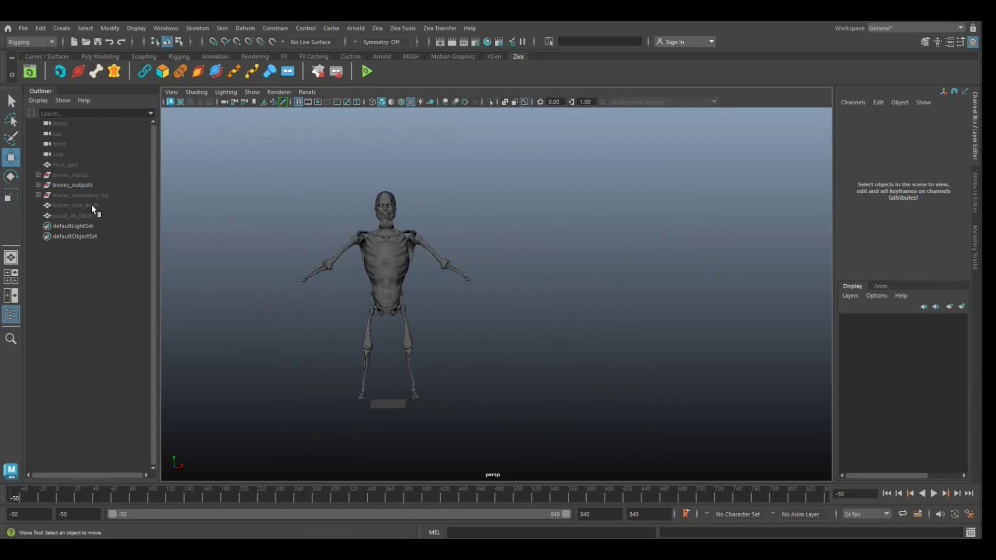
Unhide bones_skin_mesh and result_06_Mesh, and hide both meshes again.
{"action": "left_click", "coordinate": [105, 205]}
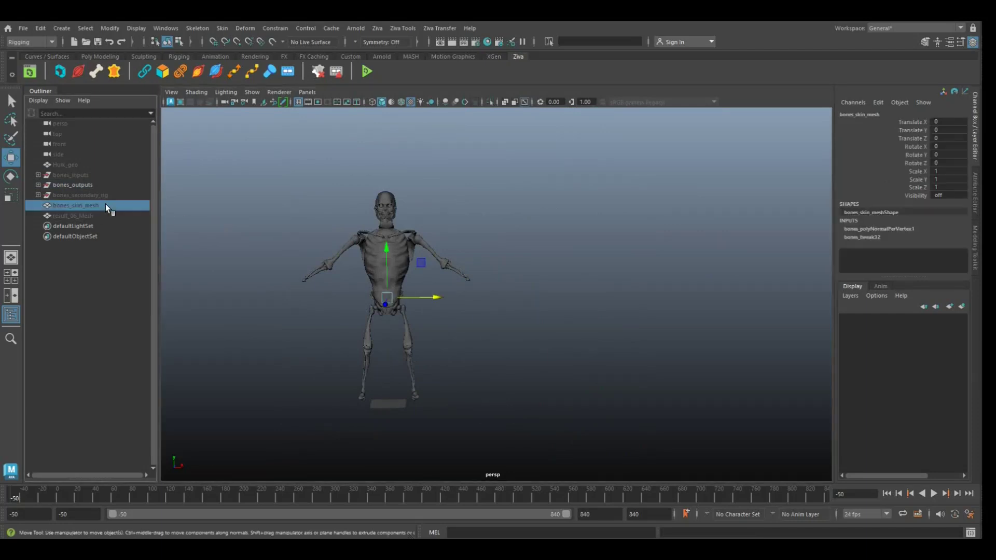
{"action": "key", "text": "shift+h"}
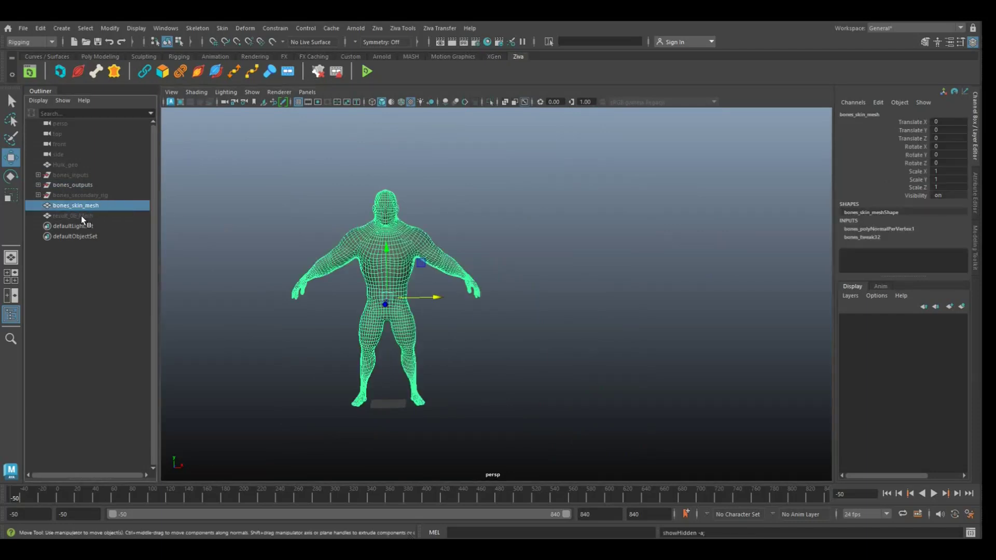
{"action": "left_click", "coordinate": [80, 215]}
{"action": "key", "text": "shift+h"}
{"action": "left_click", "coordinate": [88, 202]}
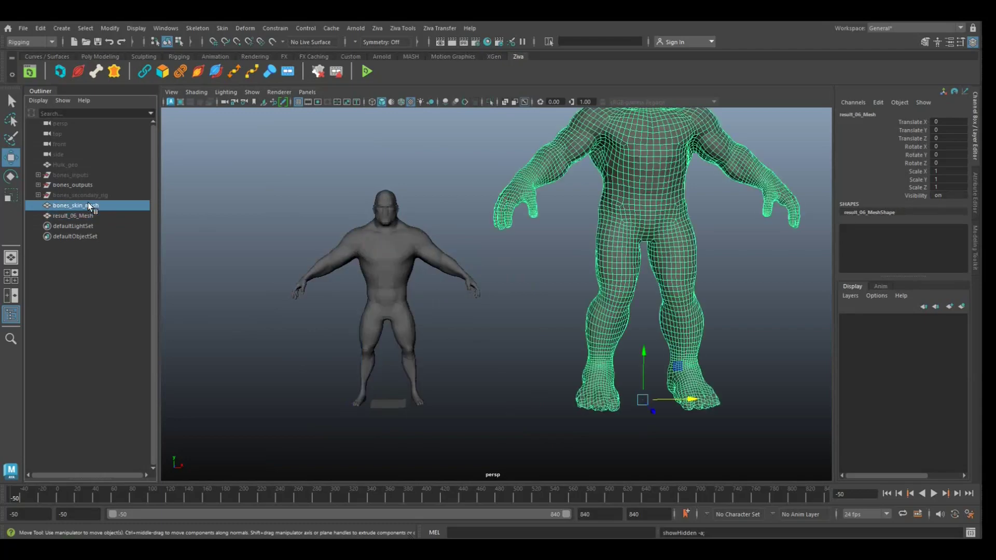
{"action": "left_click", "coordinate": [83, 215], "text": "ctrl"}
{"action": "key", "text": "ctrl+h"}
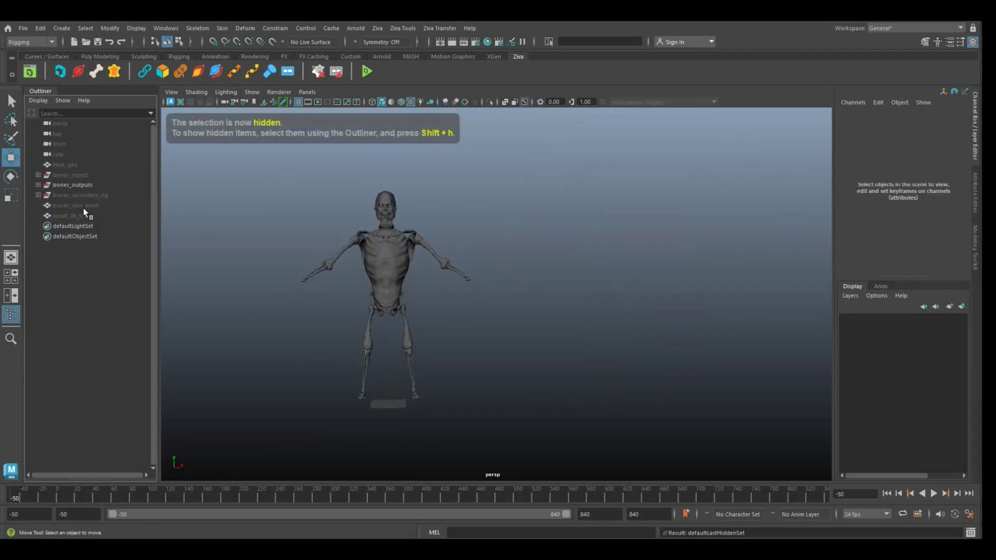
Apply a Ziva bone warp to all skeleton bones with bones_skin_mesh as source and result_06_Mesh as target.
{"action": "left_click", "coordinate": [83, 205]}
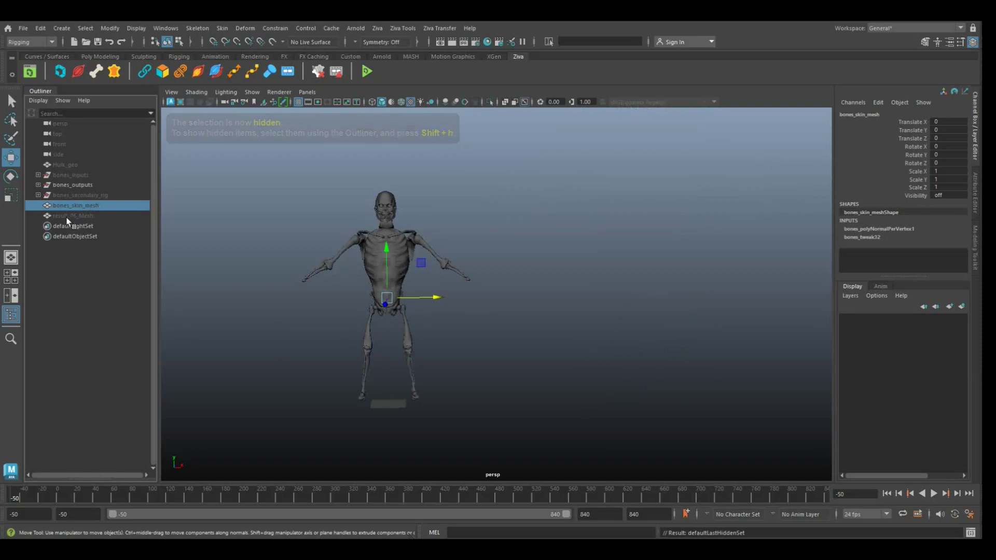
{"action": "left_click", "coordinate": [74, 216], "text": "ctrl"}
{"action": "left_click_drag", "start_coordinate": [247, 163], "coordinate": [510, 428], "text": "shift"}
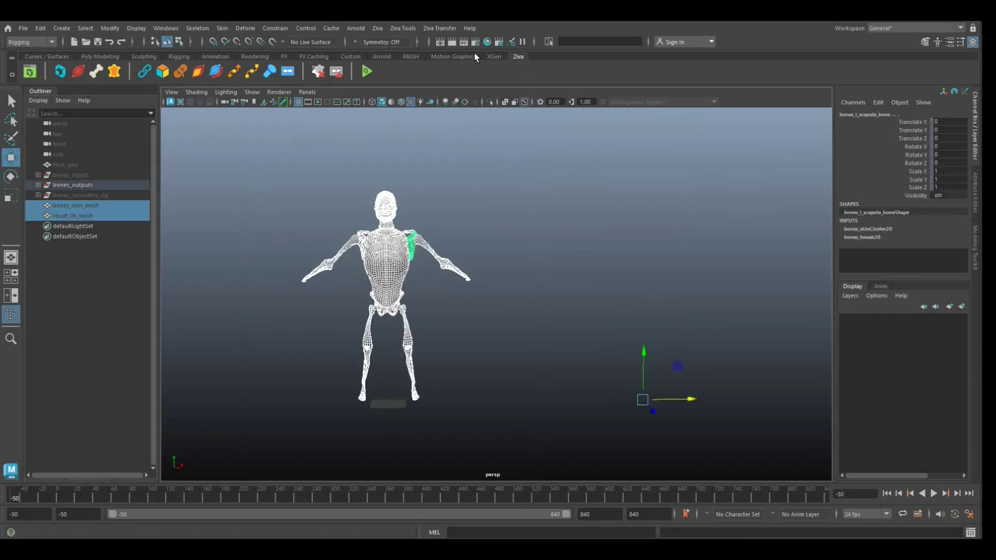
{"action": "left_click", "coordinate": [439, 28]}
{"action": "left_click", "coordinate": [466, 66]}
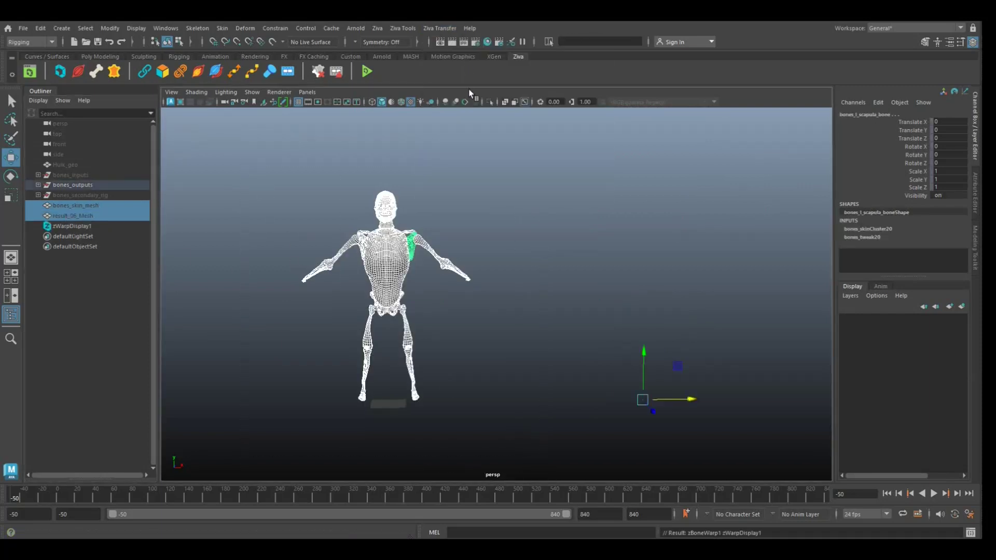
{"action": "scroll", "coordinate": [540, 256], "scroll_direction": "down", "scroll_amount": 3}
{"action": "middle_click_drag", "start_coordinate": [541, 256], "coordinate": [474, 251], "text": "alt"}
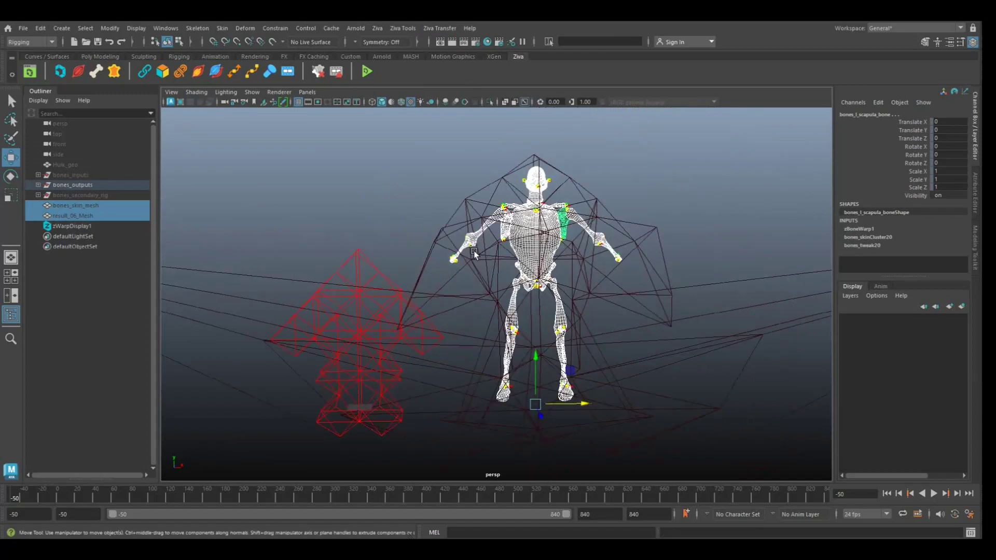
{"action": "scroll", "coordinate": [474, 251], "scroll_direction": "up", "scroll_amount": 1}
Unhide result_06_Mesh and turn on X-ray shading in the perspective view.
{"action": "left_click", "coordinate": [82, 215]}
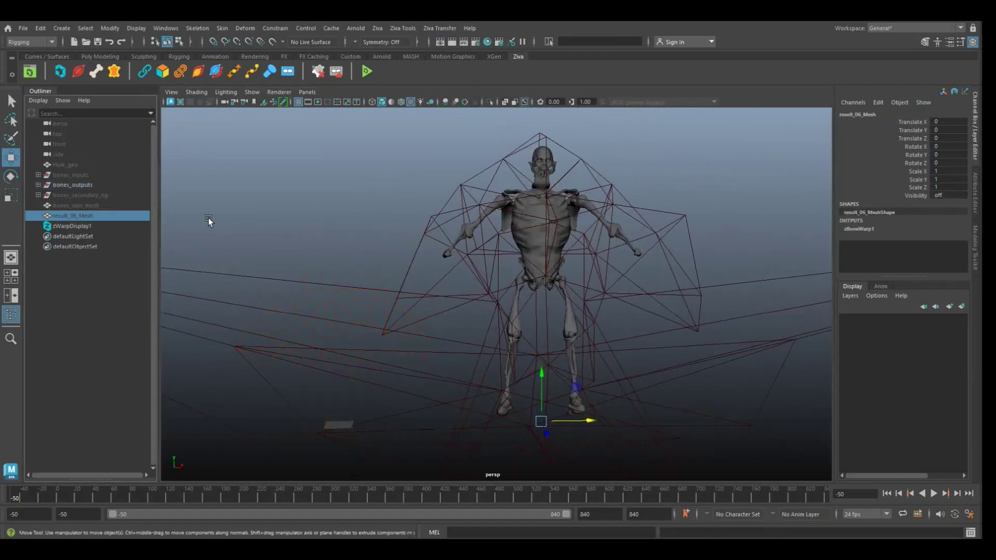
{"action": "scroll", "coordinate": [421, 242], "scroll_direction": "up", "scroll_amount": 3}
{"action": "mouse_move", "coordinate": [492, 273]}
{"action": "left_mouse_down", "text": "alt"}
{"action": "mouse_move", "coordinate": [314, 289]}
{"action": "mouse_move", "coordinate": [499, 281]}
{"action": "left_mouse_up", "text": "alt"}
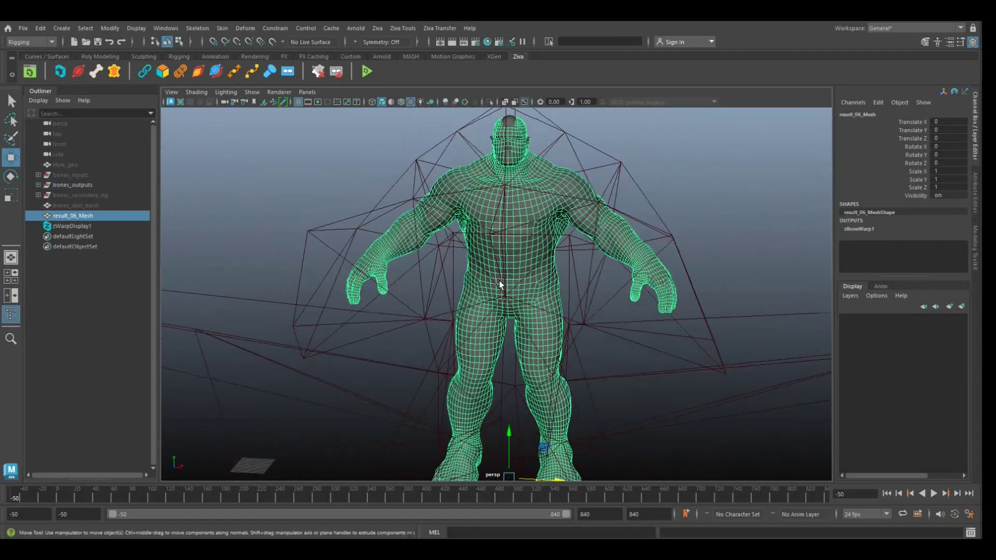
{"action": "left_click", "coordinate": [506, 102]}
{"action": "middle_click_drag", "start_coordinate": [499, 237], "coordinate": [477, 266], "text": "alt"}
{"action": "right_click_drag", "start_coordinate": [478, 265], "coordinate": [597, 280], "text": "alt"}
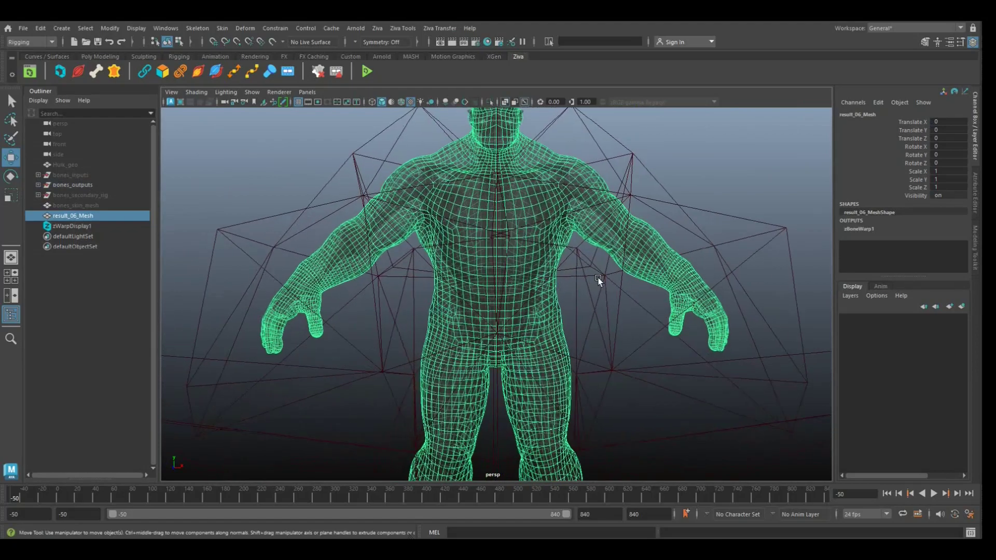
Examine how the warped skeleton fits inside result_06_Mesh from several sides, with nothing selected.
{"action": "left_click", "coordinate": [736, 162]}
{"action": "left_click_drag", "start_coordinate": [605, 282], "coordinate": [363, 257], "text": "alt"}
{"action": "middle_click_drag", "start_coordinate": [363, 257], "coordinate": [458, 305], "text": "alt"}
{"action": "left_click_drag", "start_coordinate": [458, 304], "coordinate": [524, 320], "text": "alt"}
{"action": "middle_click_drag", "start_coordinate": [524, 320], "coordinate": [497, 317], "text": "alt"}
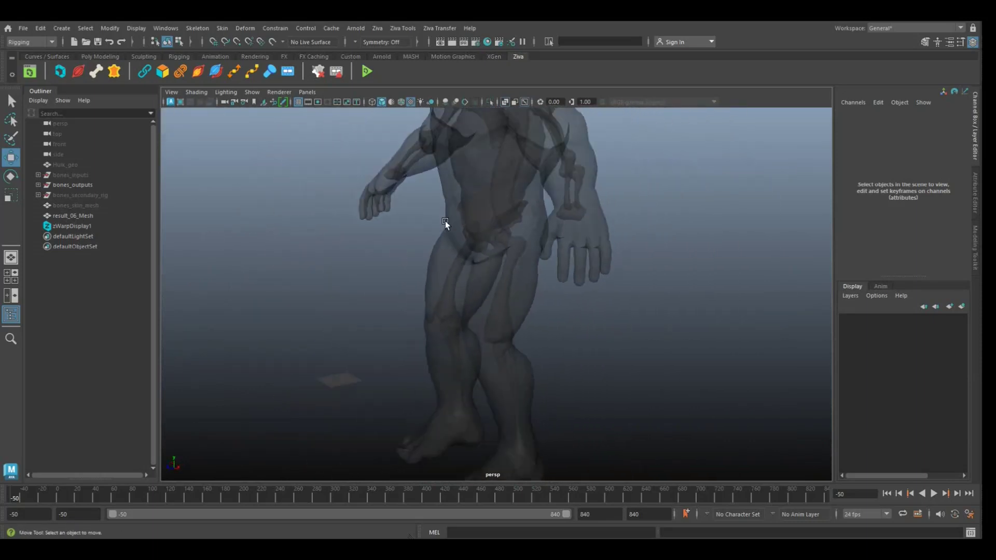
{"action": "right_click_drag", "start_coordinate": [440, 307], "coordinate": [456, 314], "text": "alt"}
{"action": "left_click_drag", "start_coordinate": [456, 313], "coordinate": [398, 329], "text": "alt"}
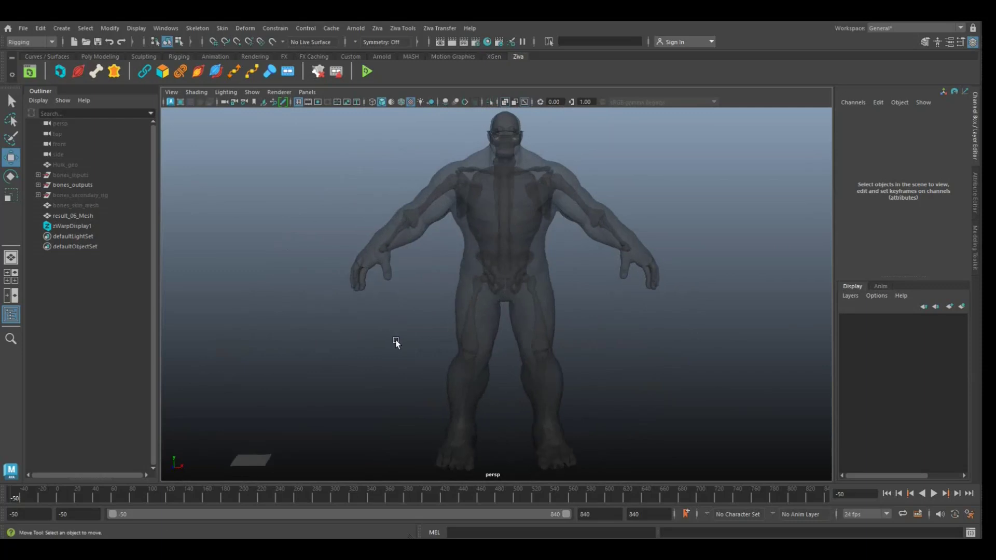